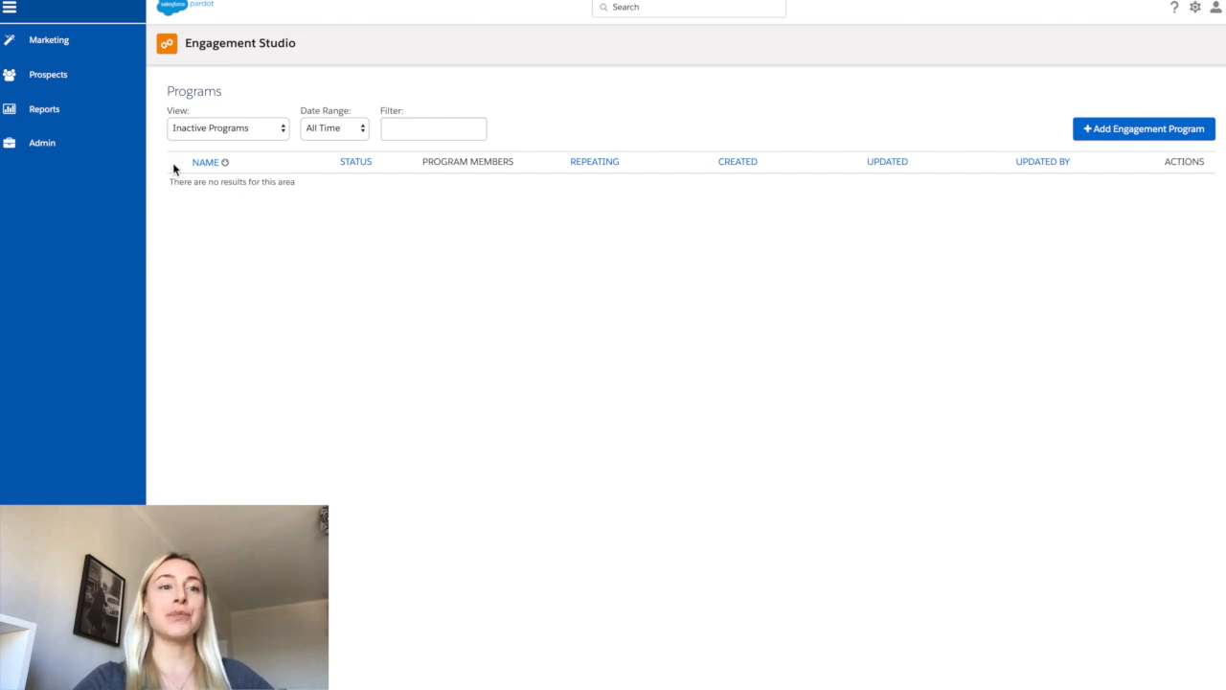
- Create a new engagement program named EMEA - UK, then the author's first name, Test - 24042020
mouse_move(103, 54)
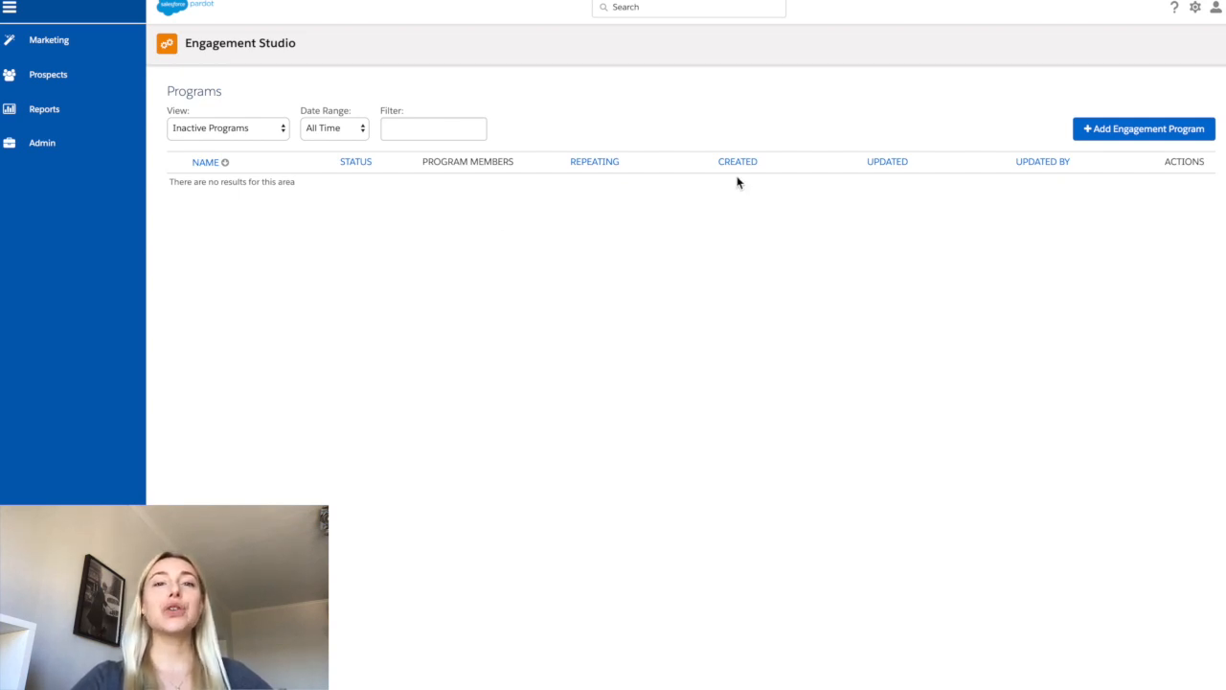
click(1096, 140)
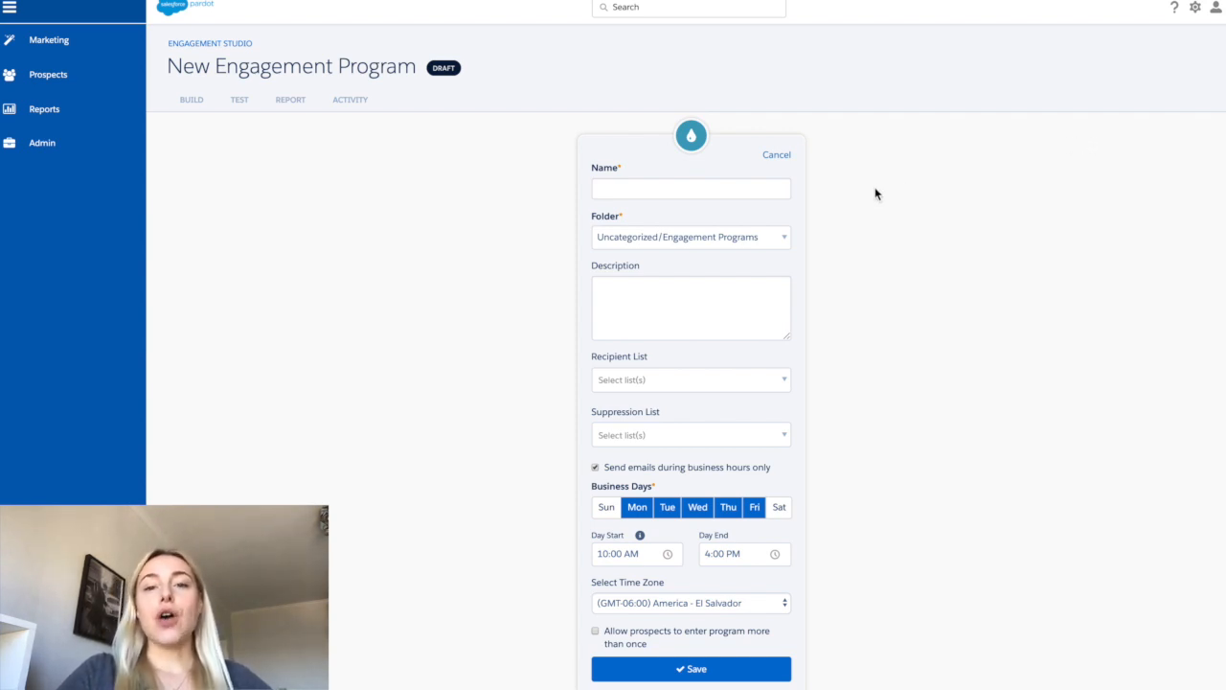
click(787, 190)
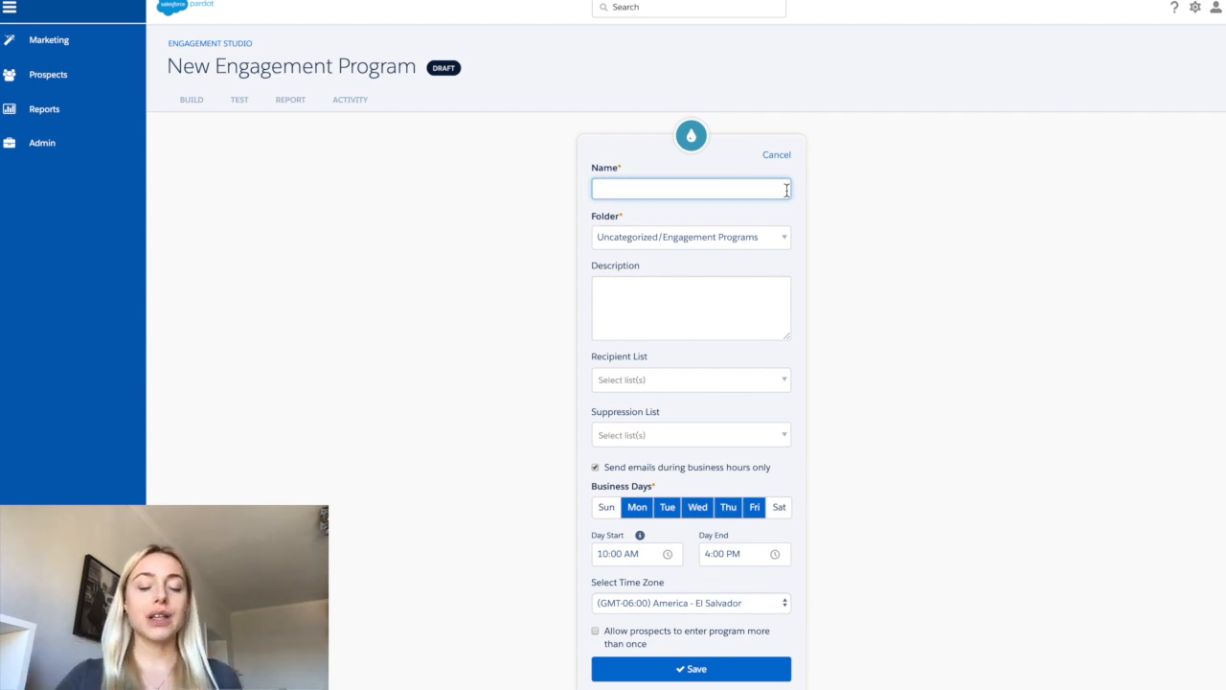
text(E)
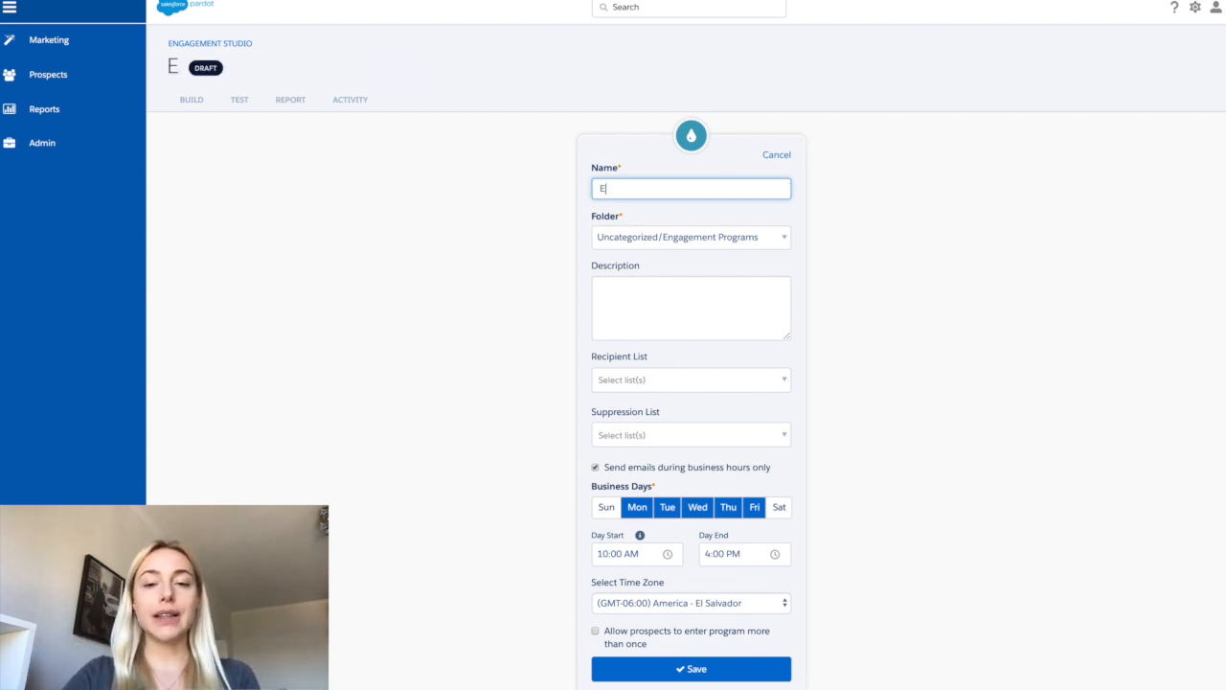
text(MEA - U)
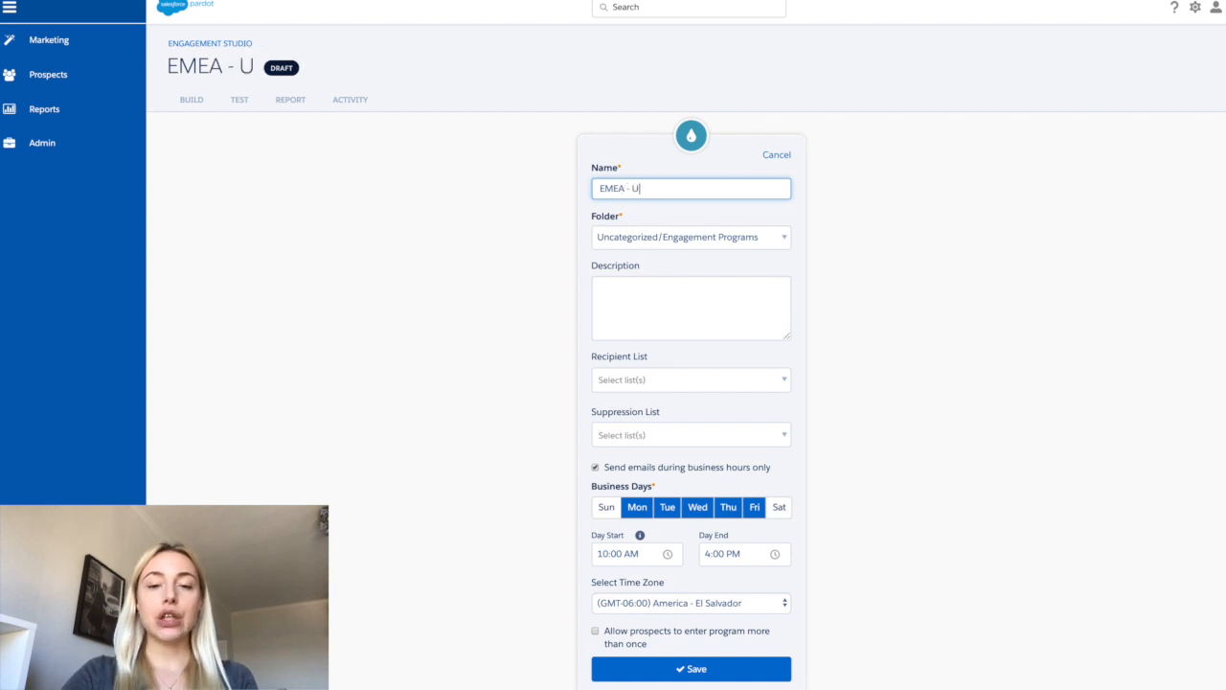
text(K - Kristi)
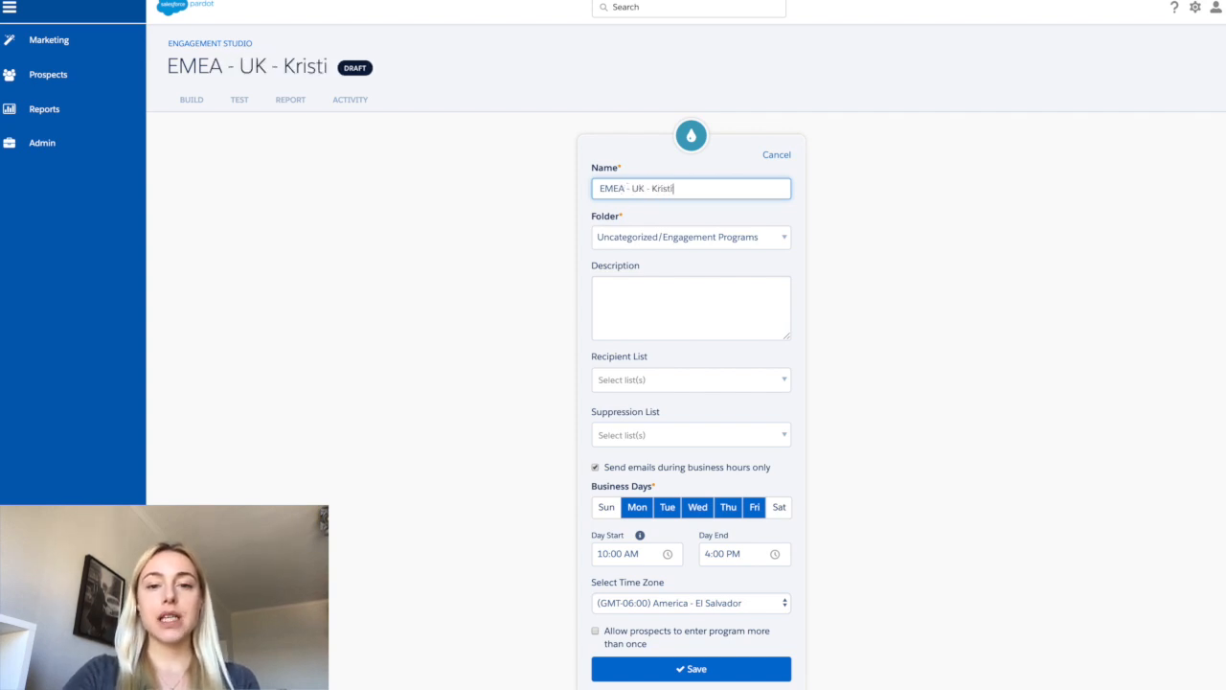
text(na Test)
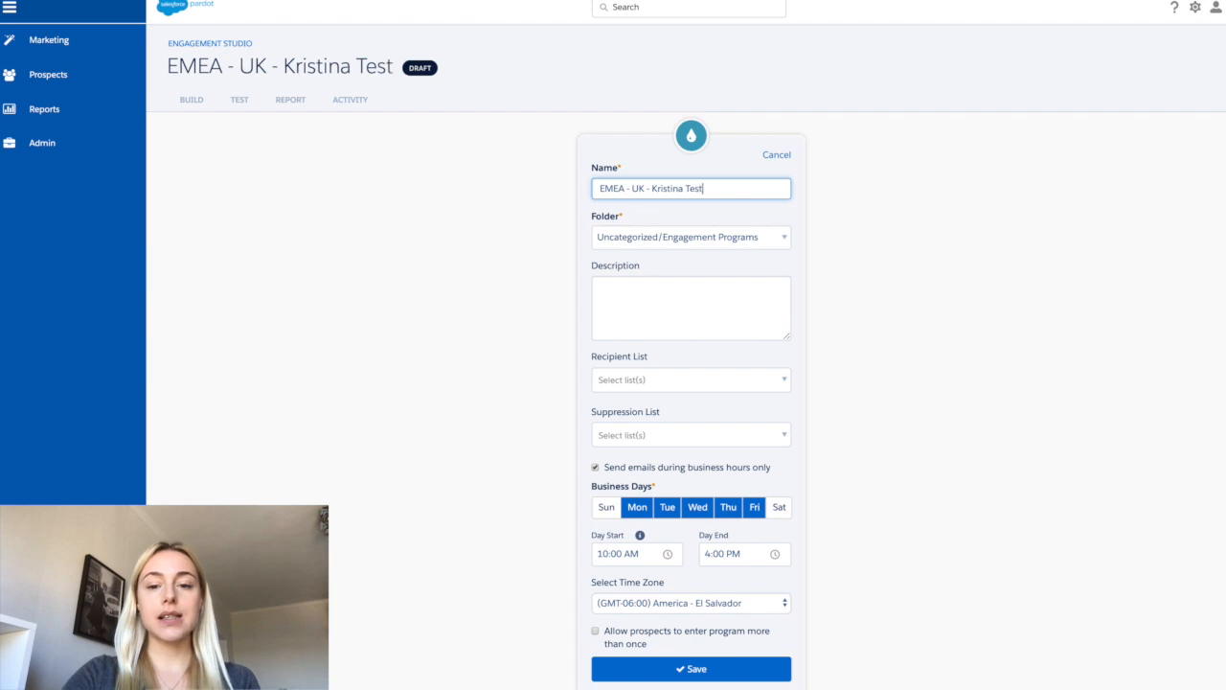
text( - 24)
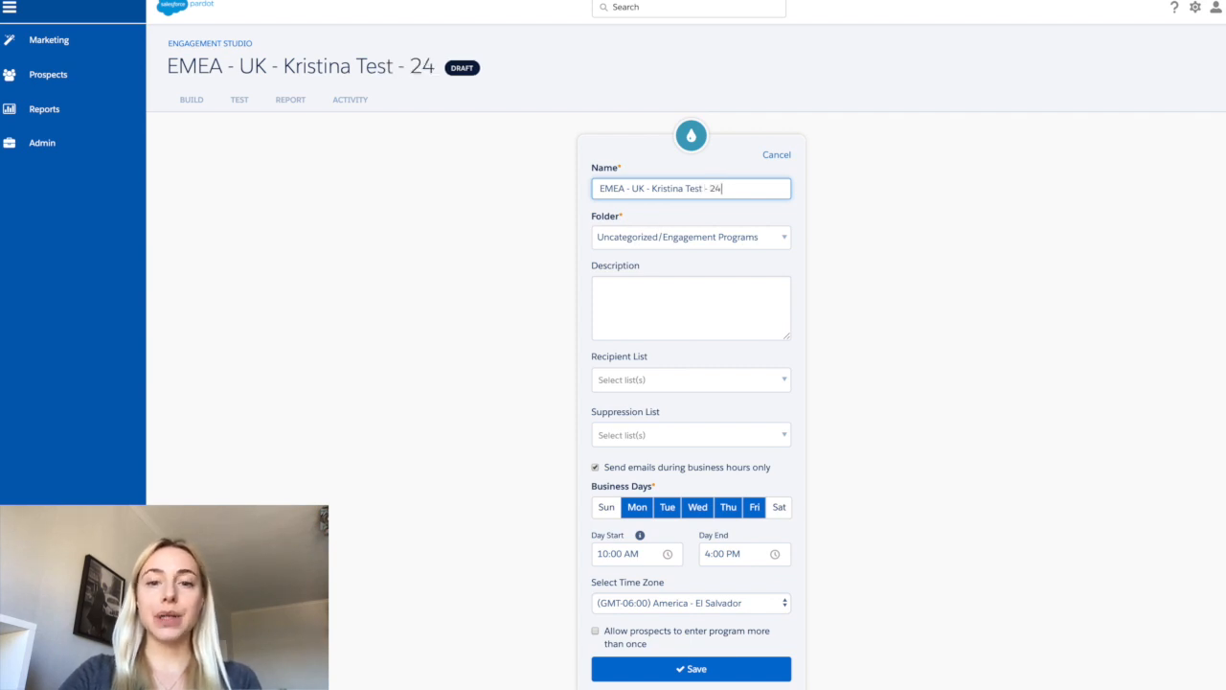
text(0)
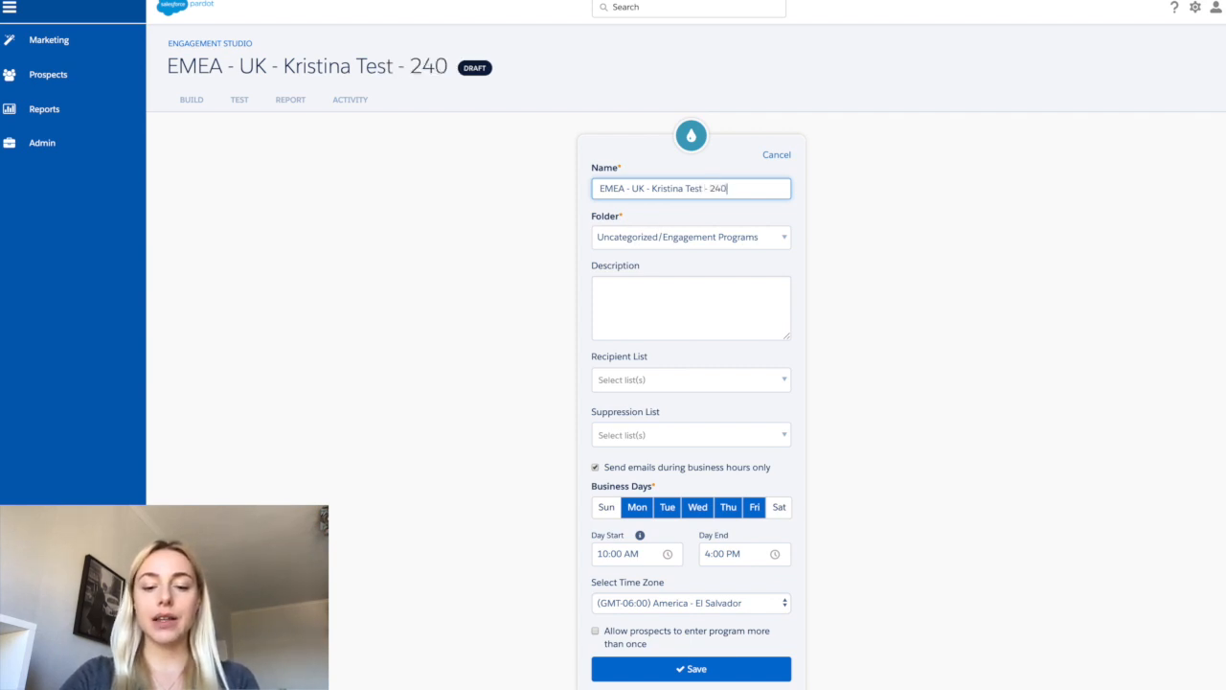
text(42020)
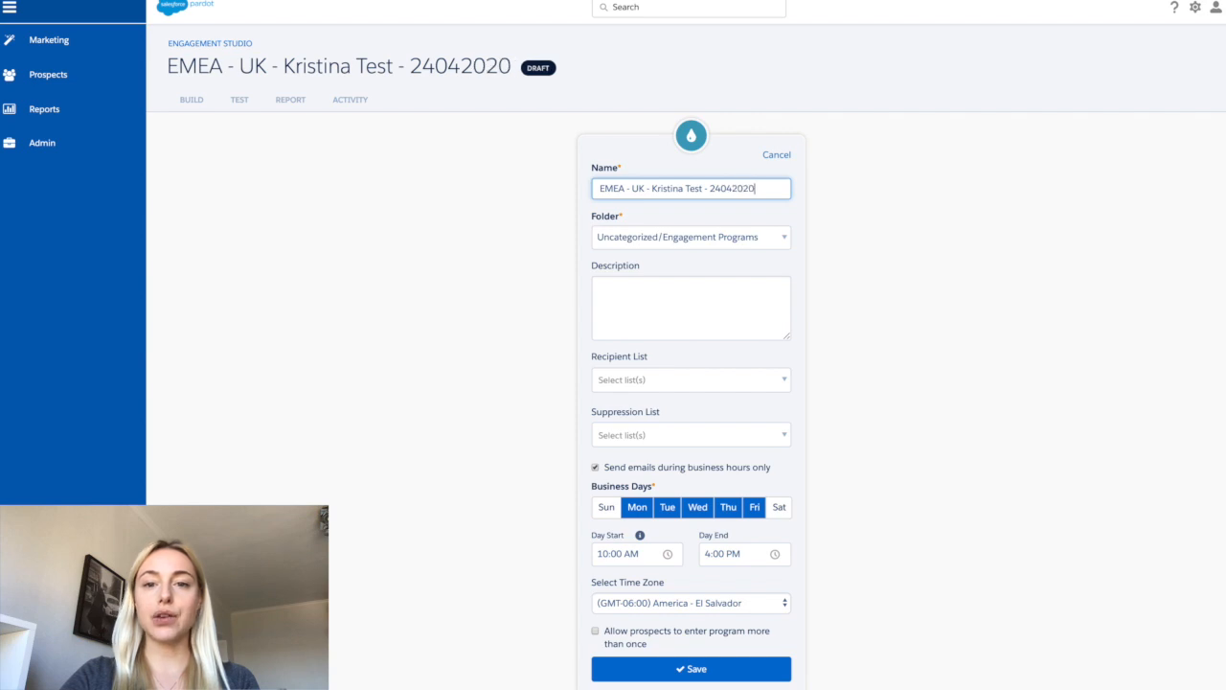
- Set the program's folder to 2. UK/UK - Evergreen - Marketing Website
click(770, 239)
click(769, 240)
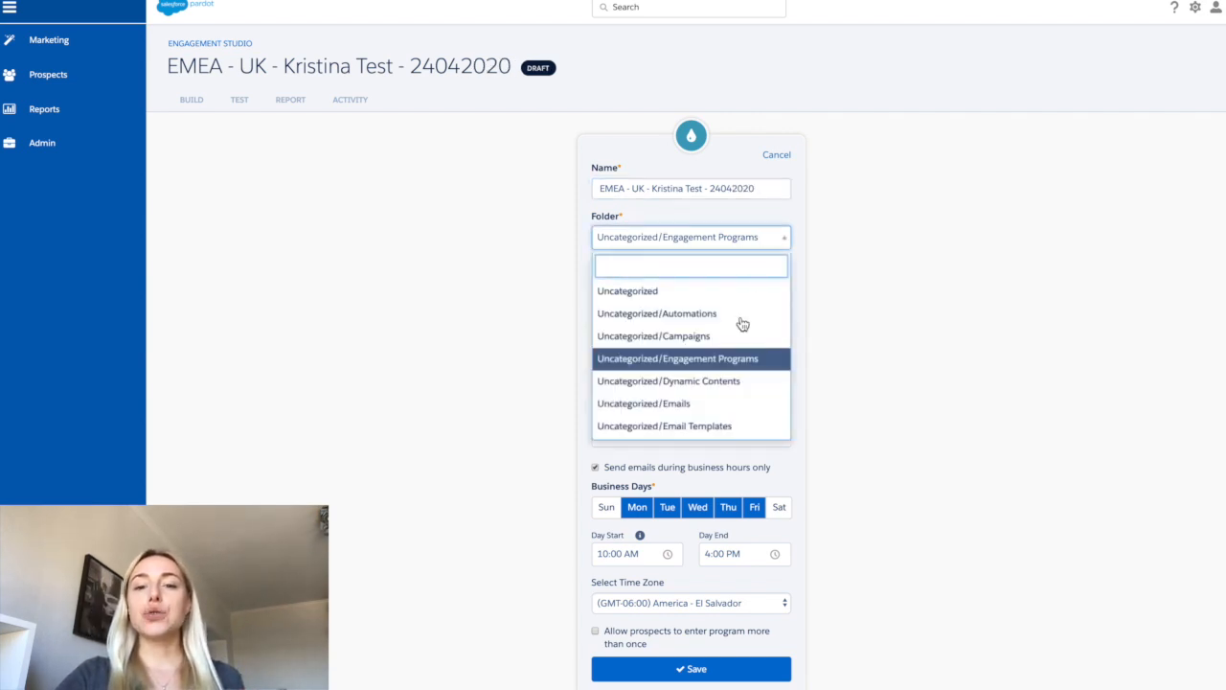
scroll(729, 360, down, 5)
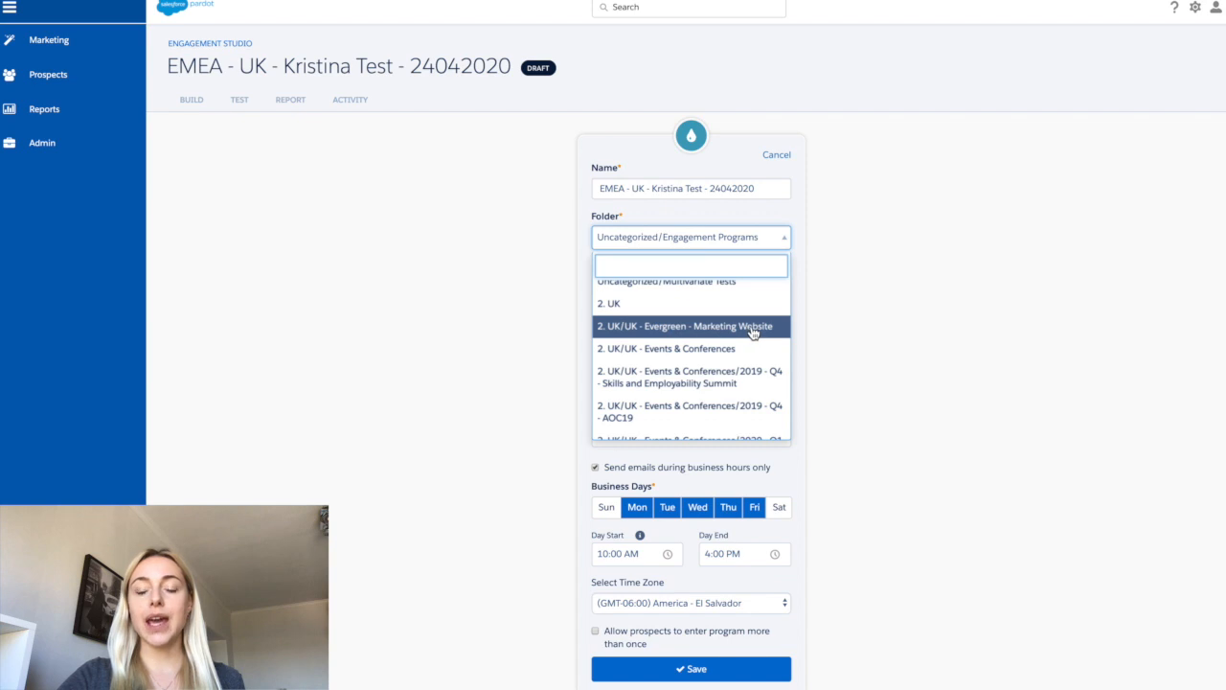
click(753, 329)
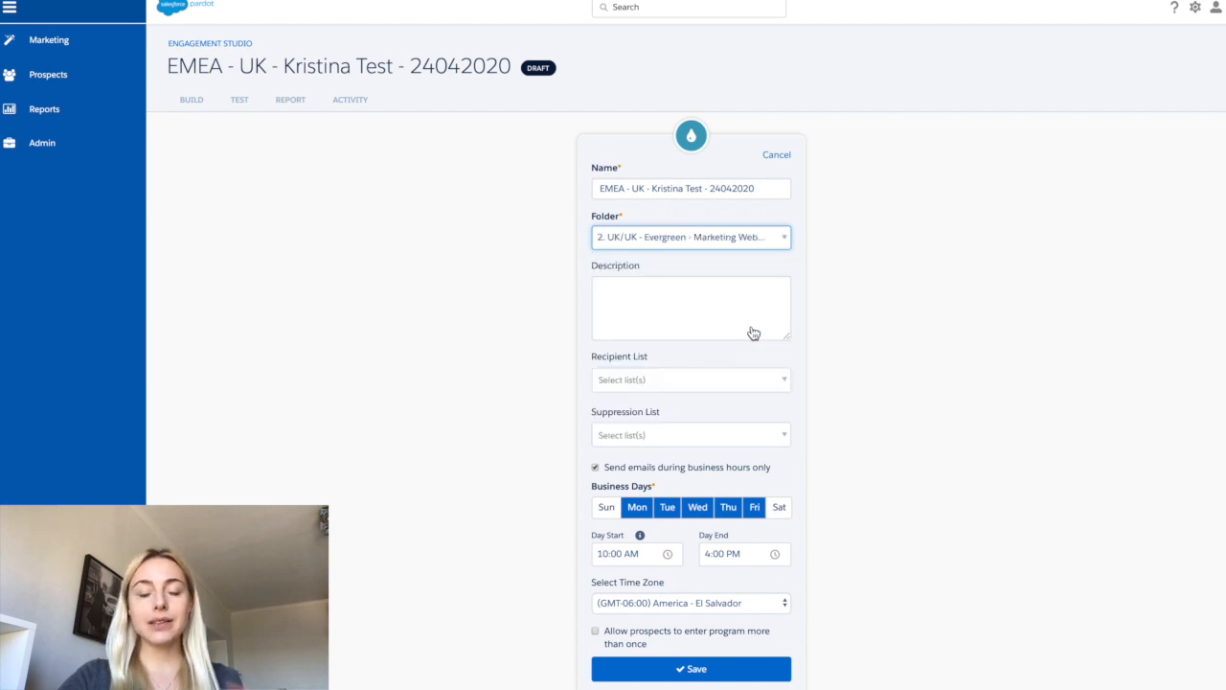
click(743, 314)
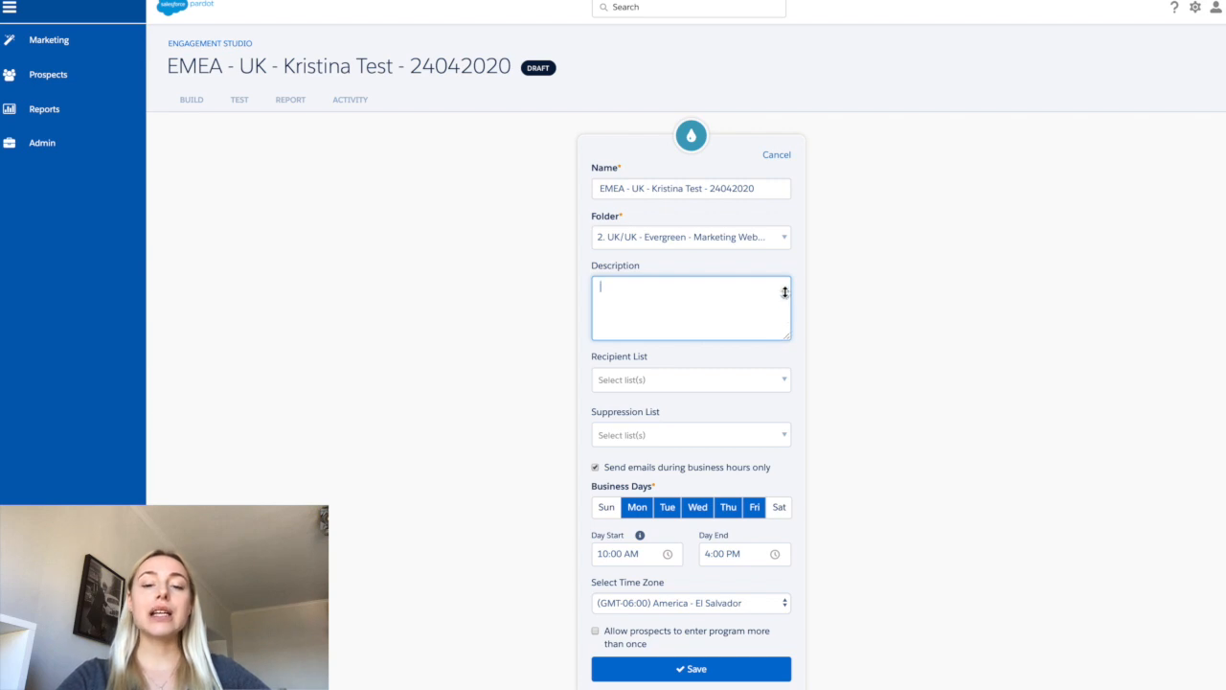
click(673, 359)
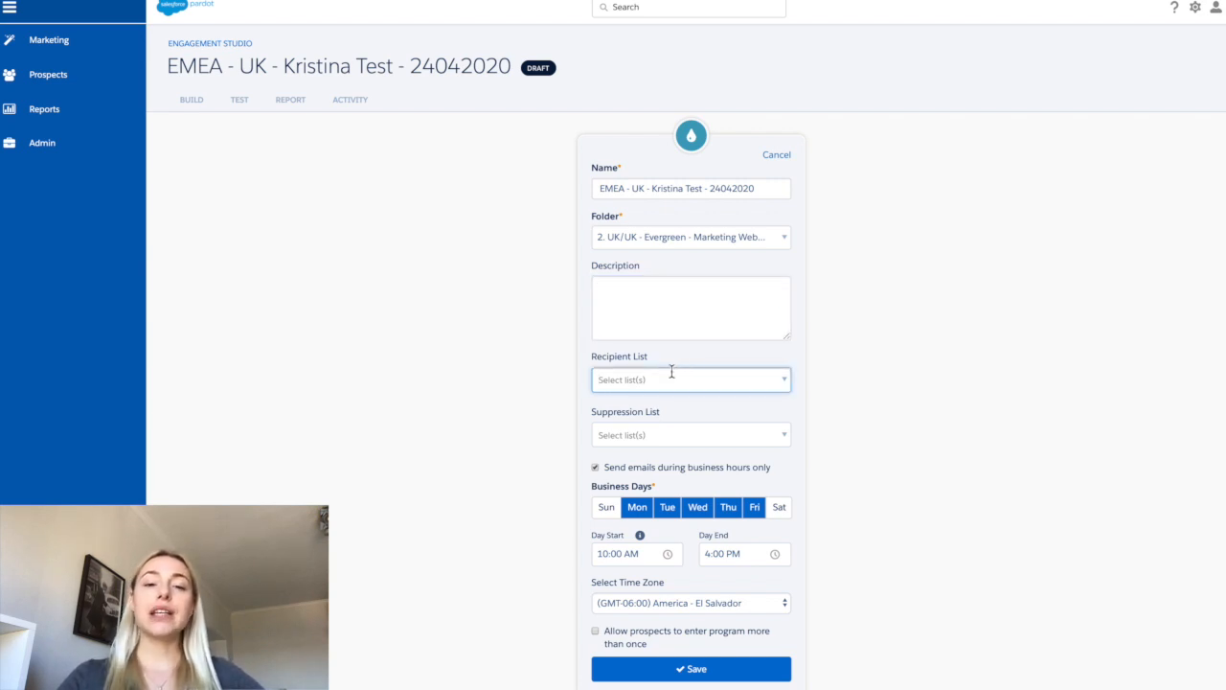
click(660, 435)
click(691, 401)
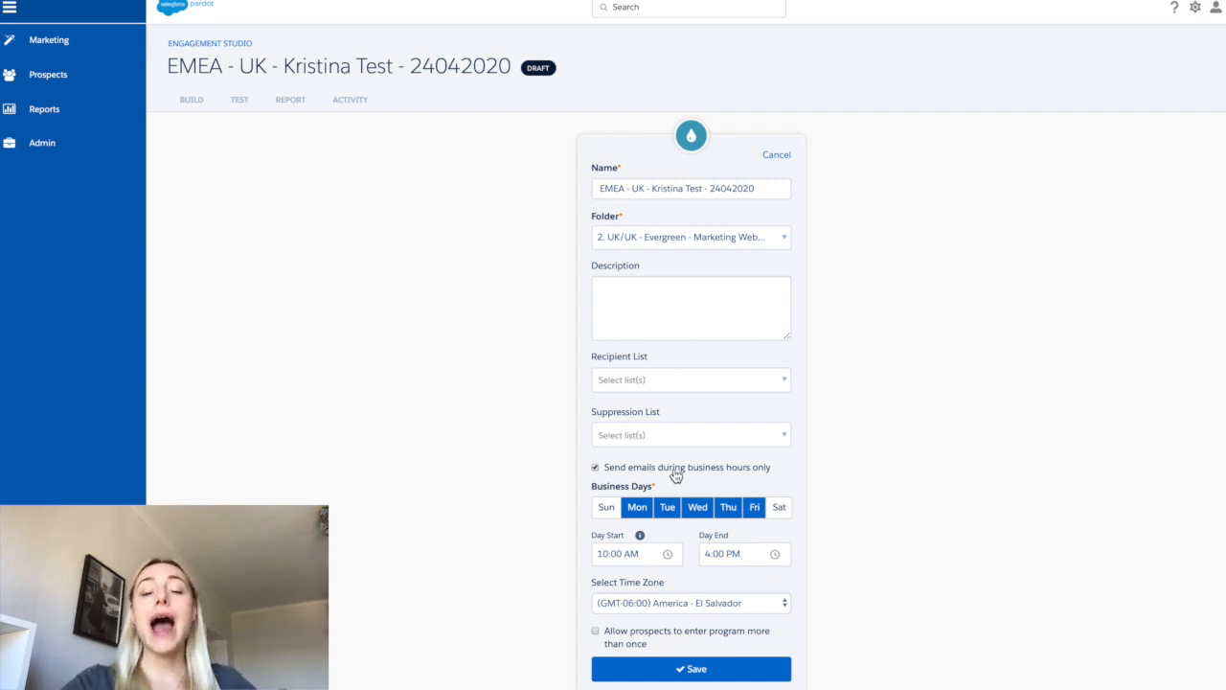
- Keep business-hours sending on, limit business days to Tuesday, Wednesday and Thursday, and save the program
click(596, 467)
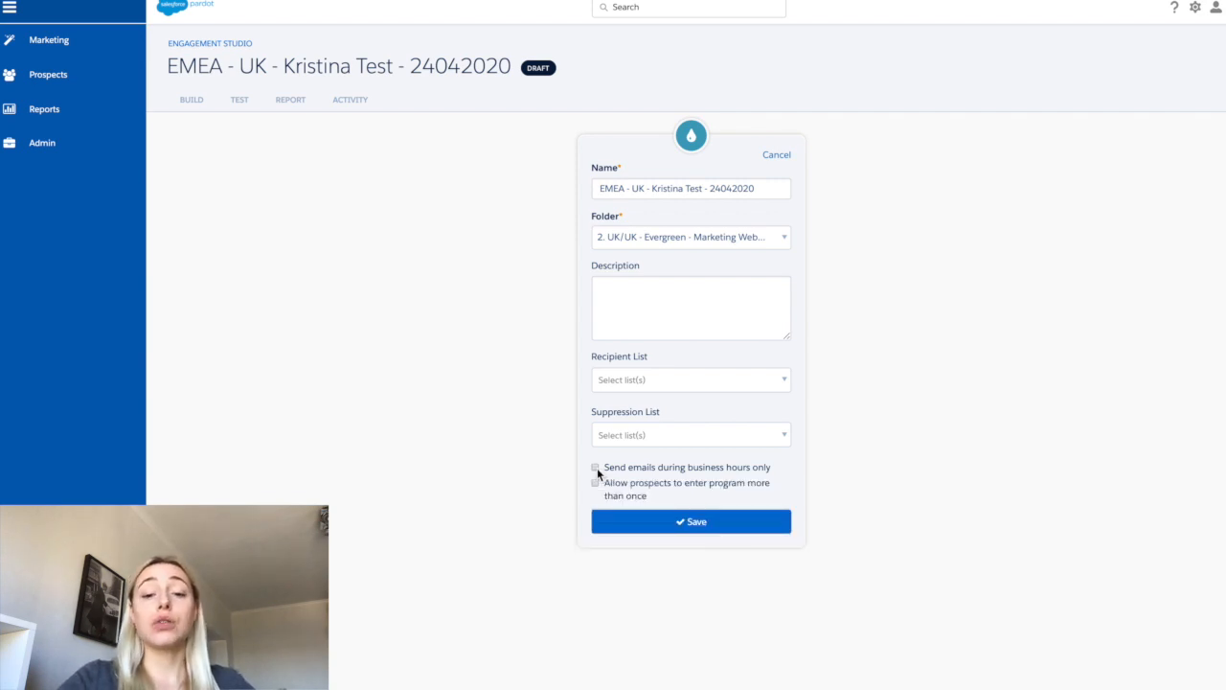
click(596, 467)
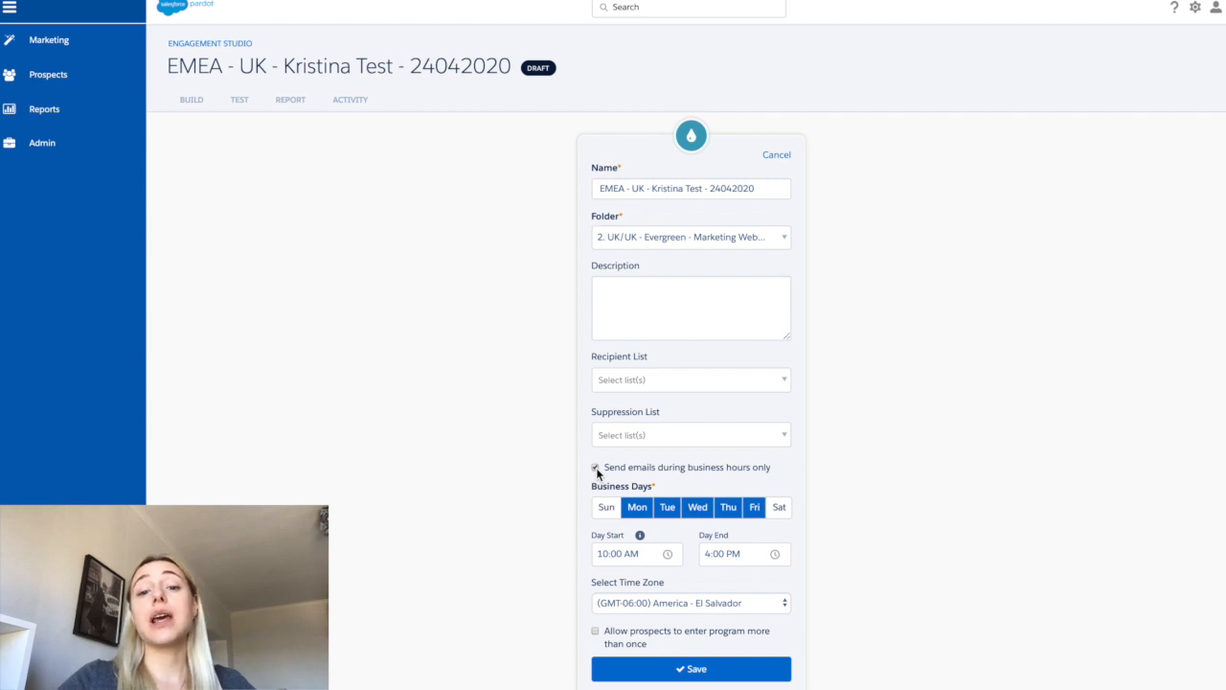
click(628, 511)
click(756, 511)
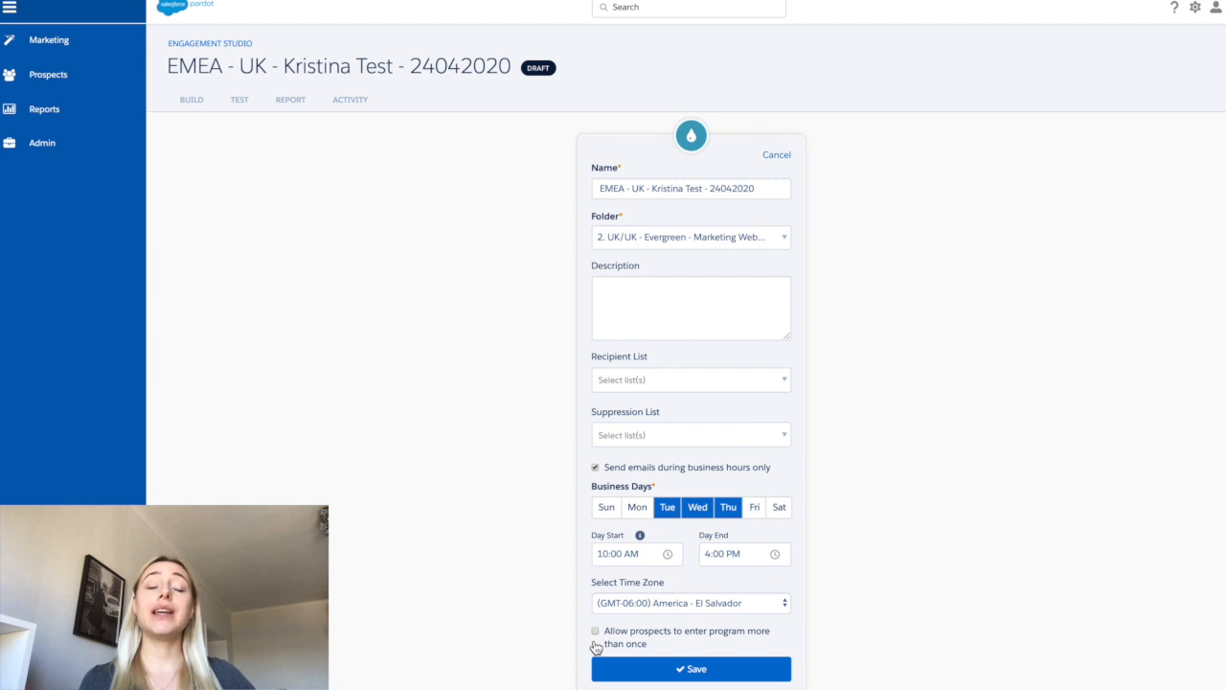
click(636, 678)
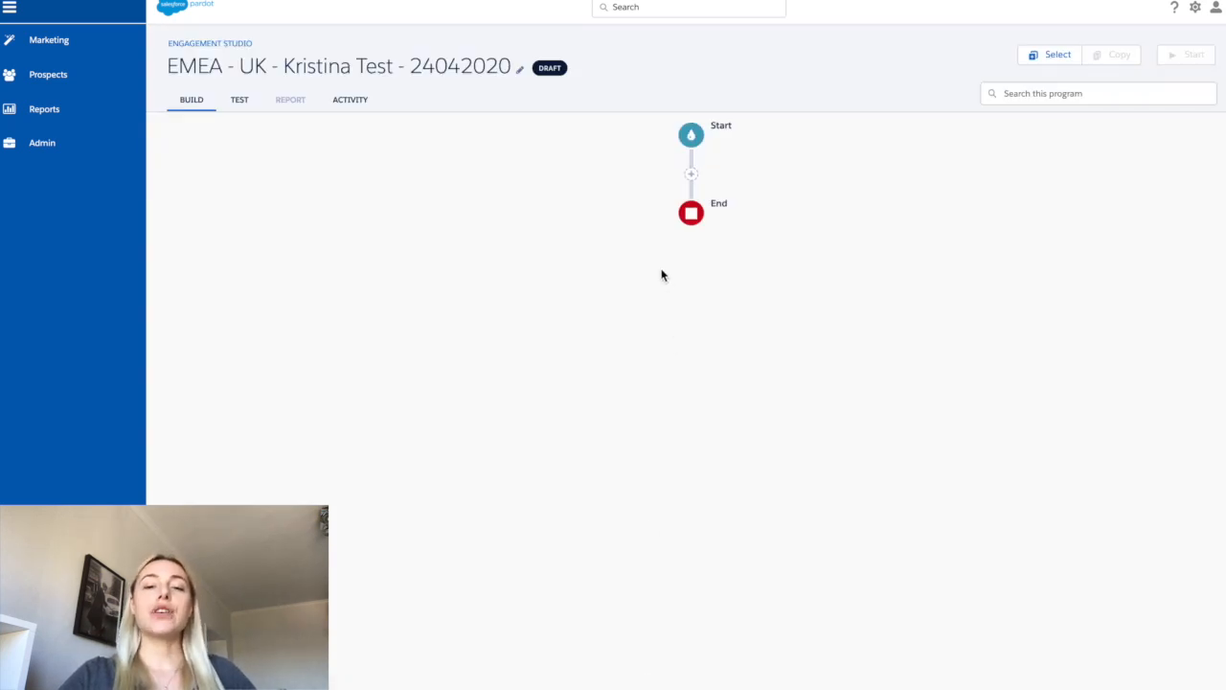
- Add a Send Email action between the Start and End steps
click(692, 178)
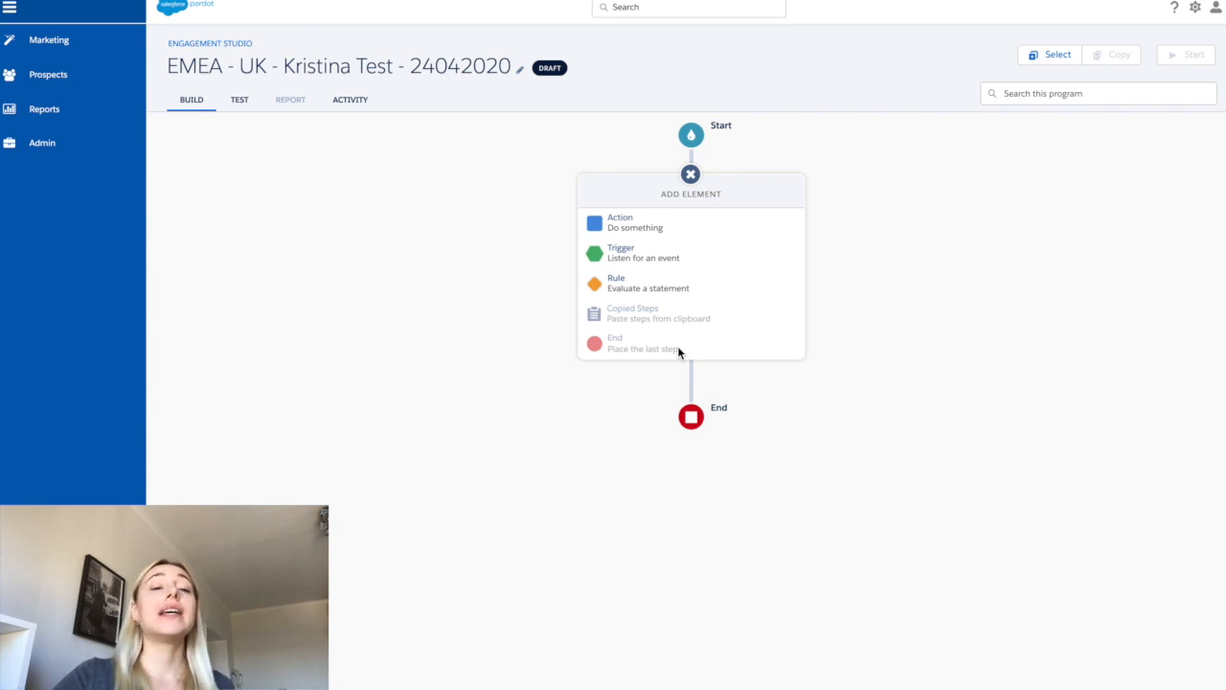
click(686, 222)
scroll(680, 347, down, 3)
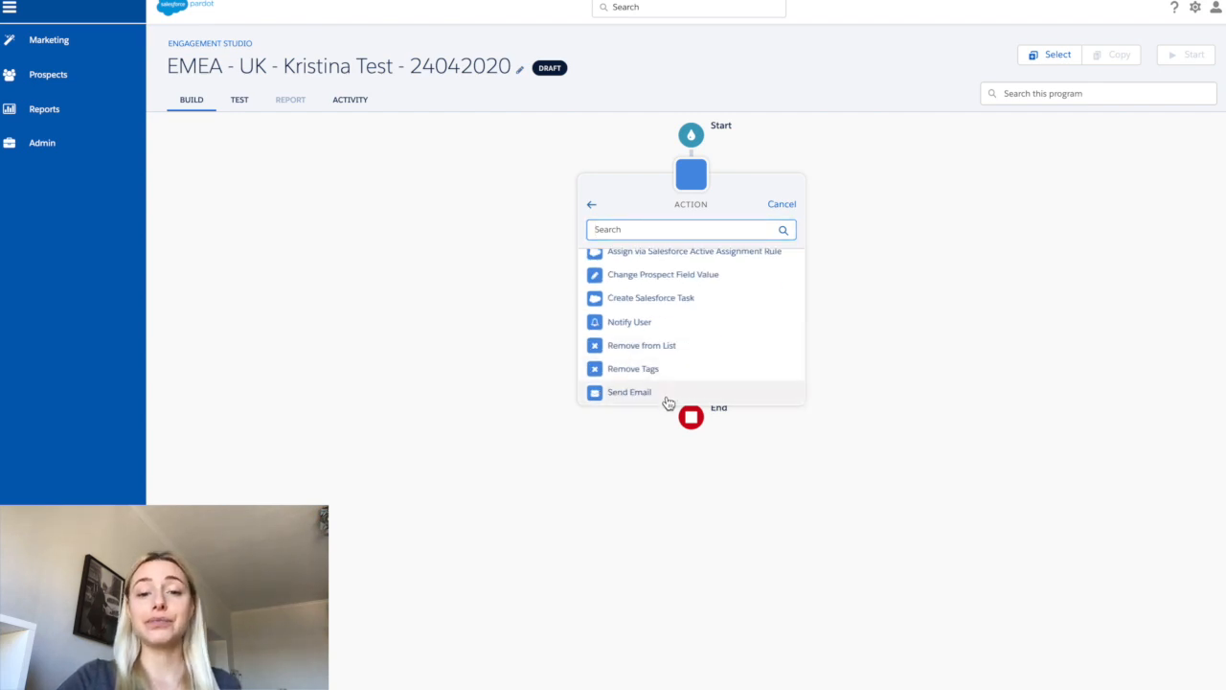
click(668, 395)
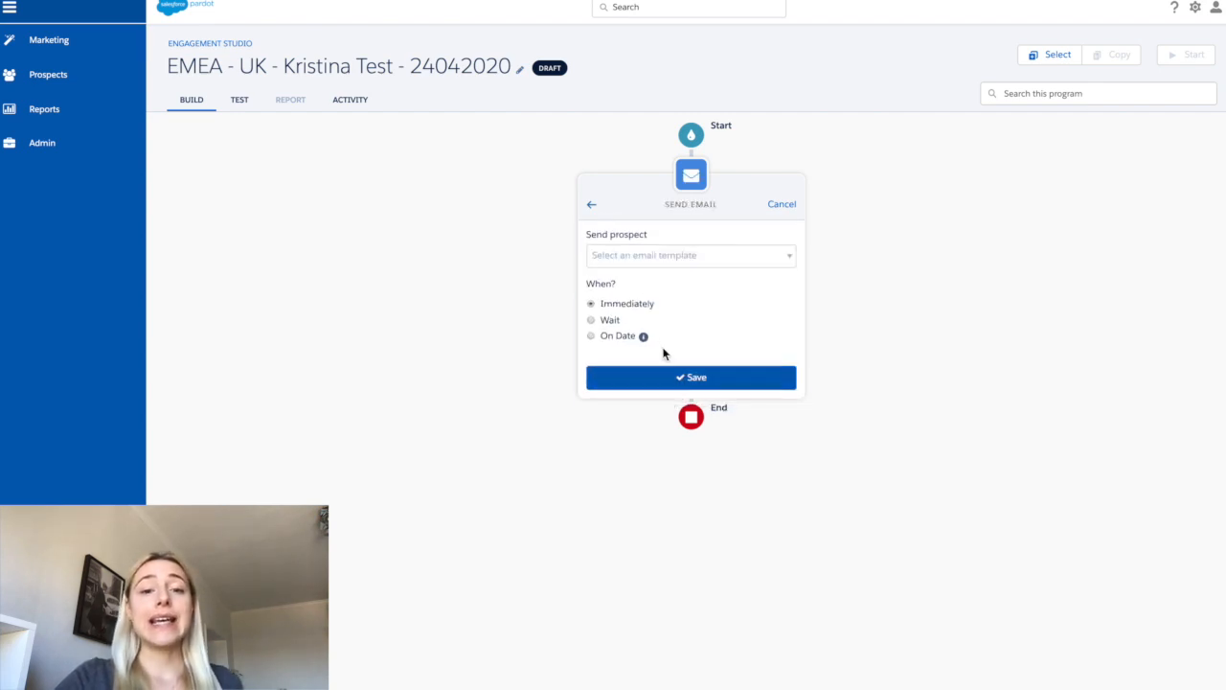
- Save the Send Email step set to send immediately, after reviewing its template and timing options
click(660, 271)
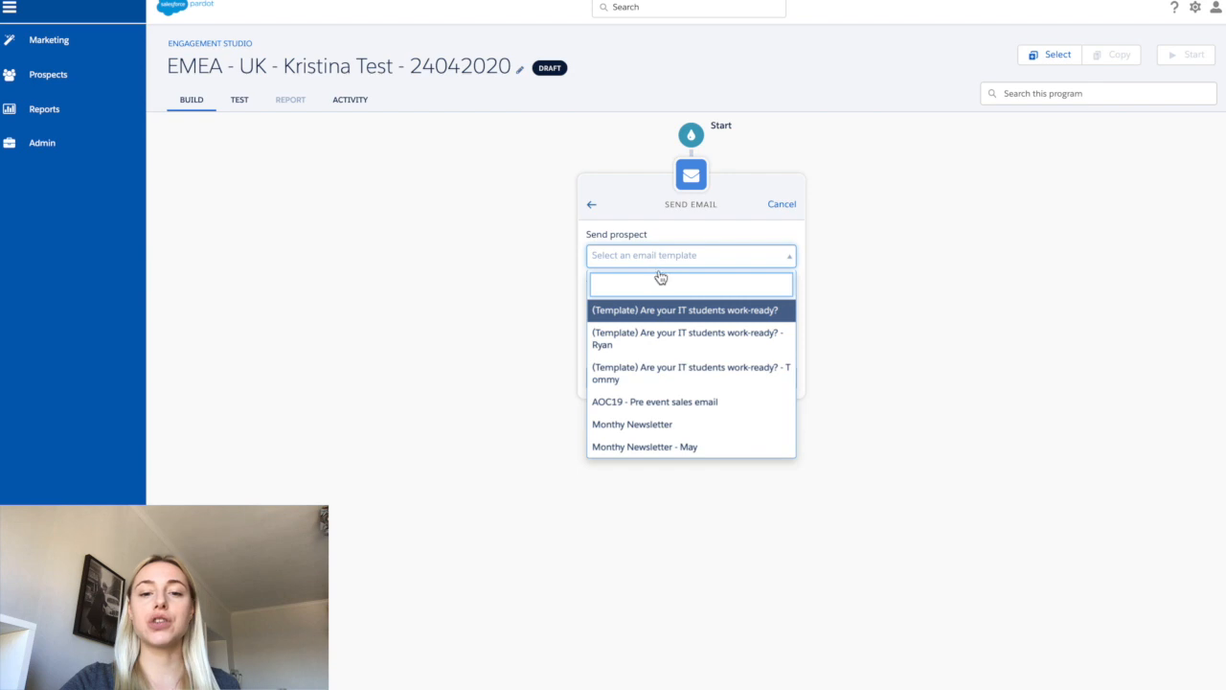
scroll(656, 371, down, 1)
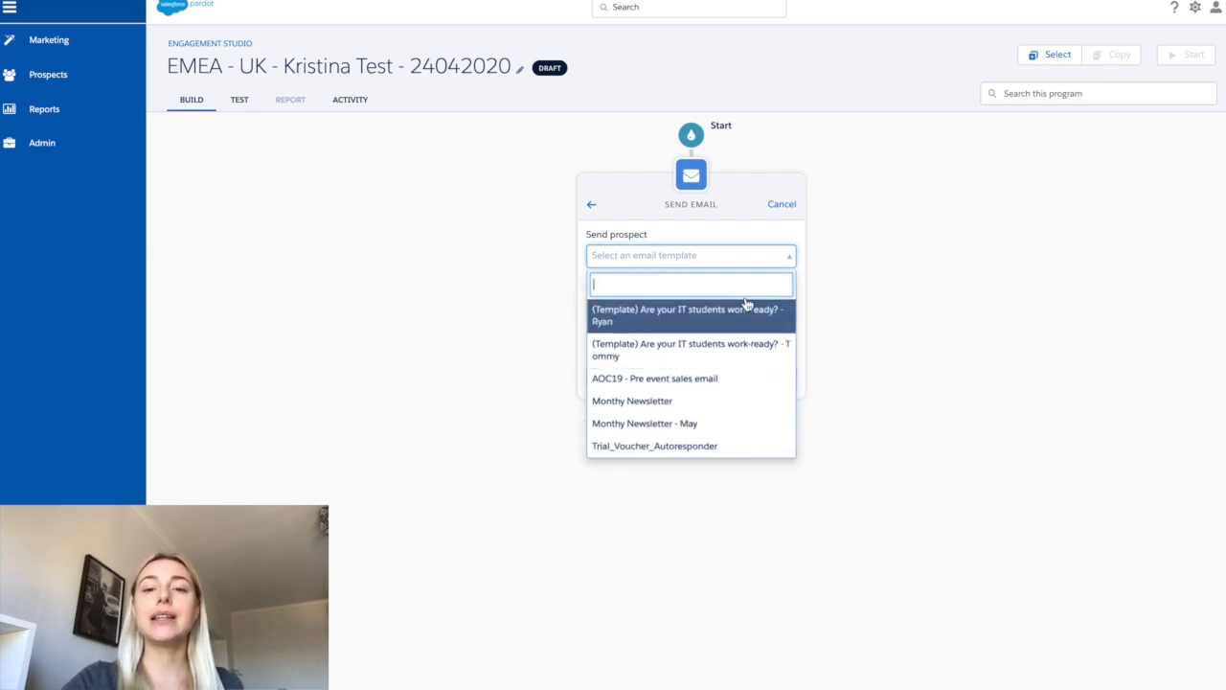
click(754, 236)
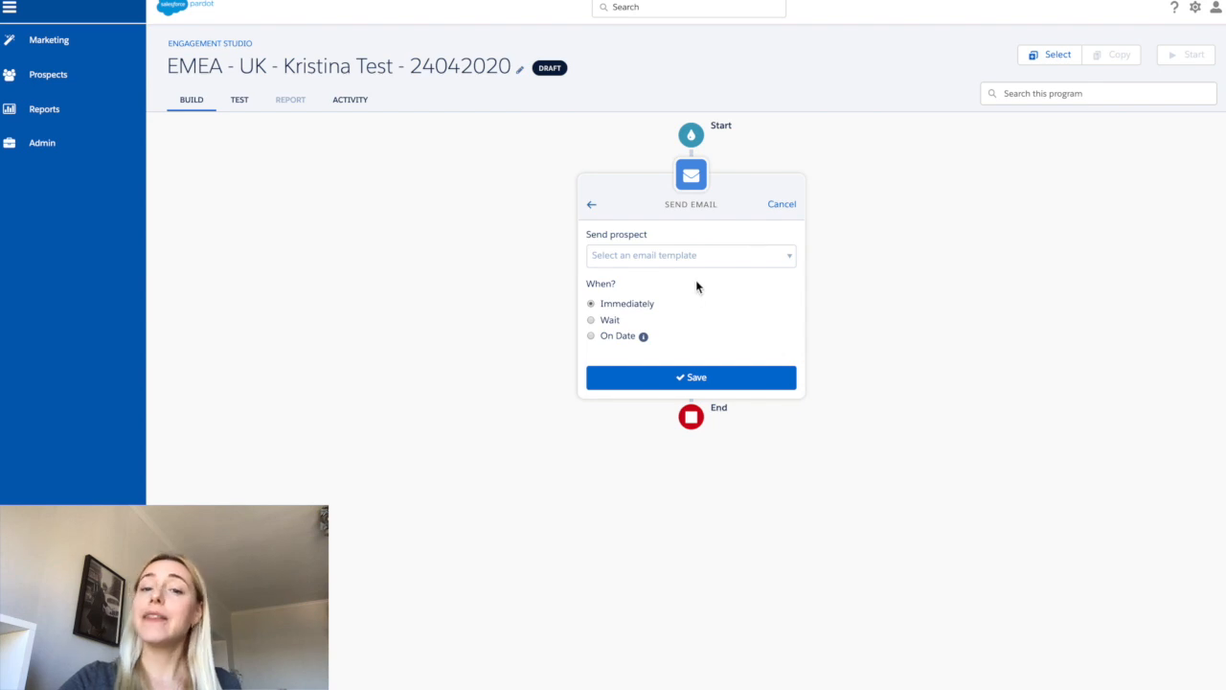
click(612, 324)
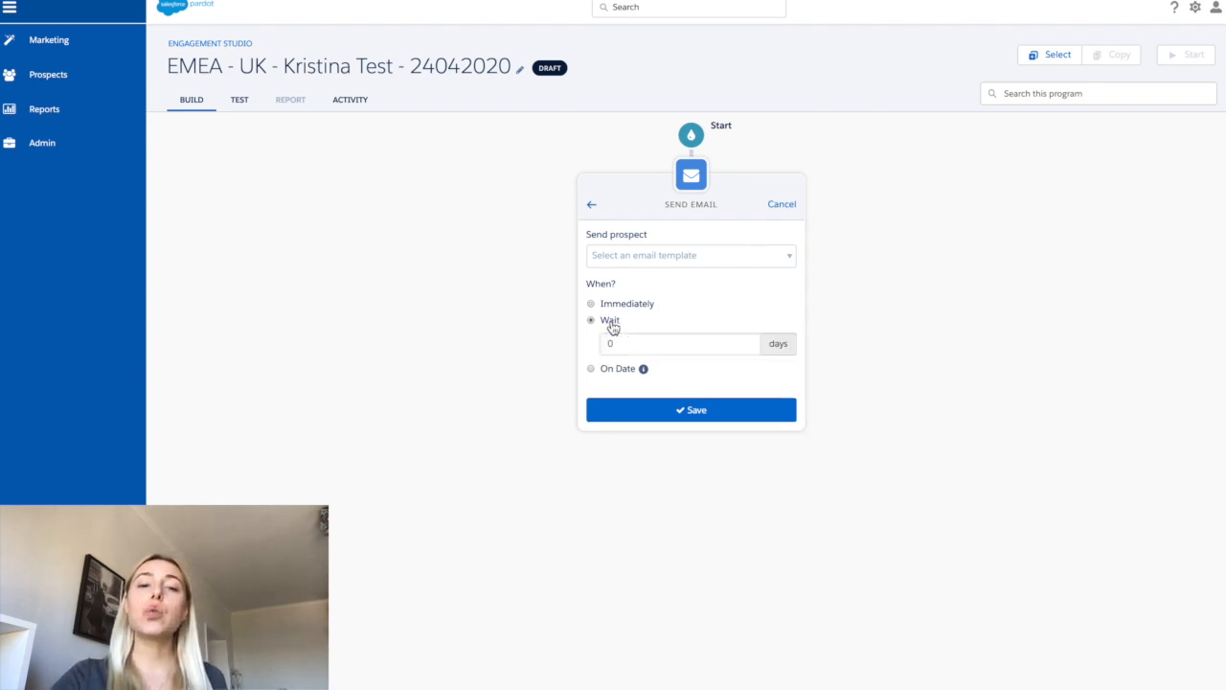
click(632, 341)
text(7)
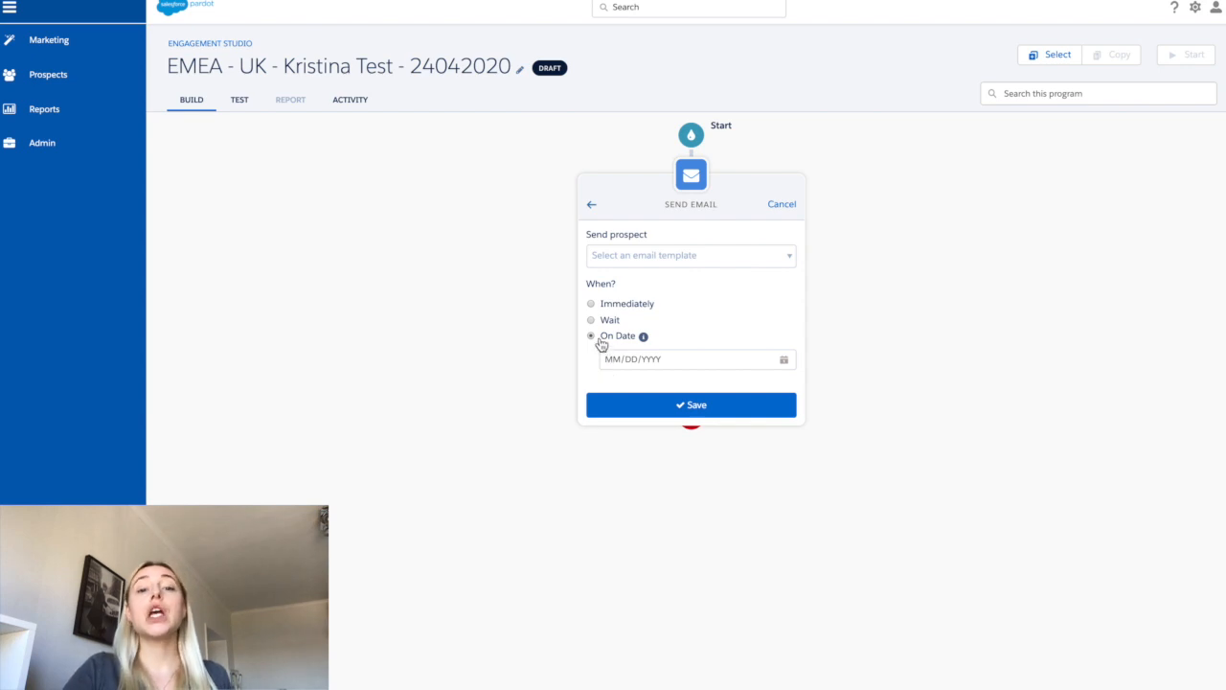
click(591, 306)
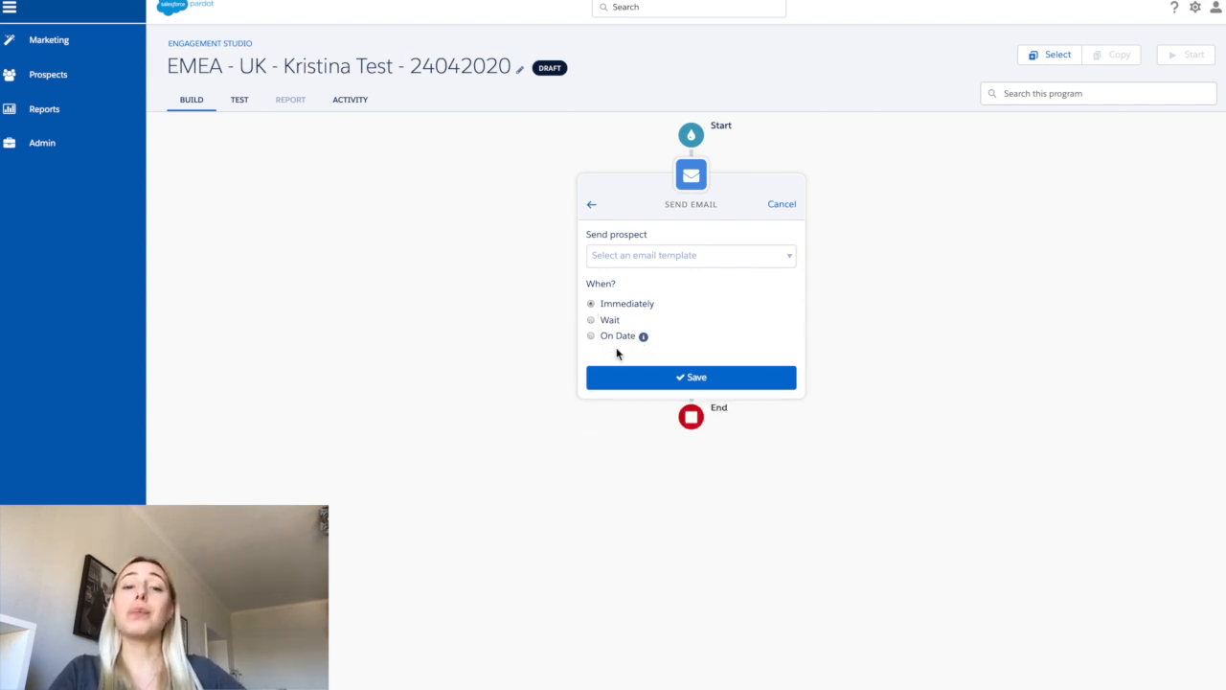
click(623, 379)
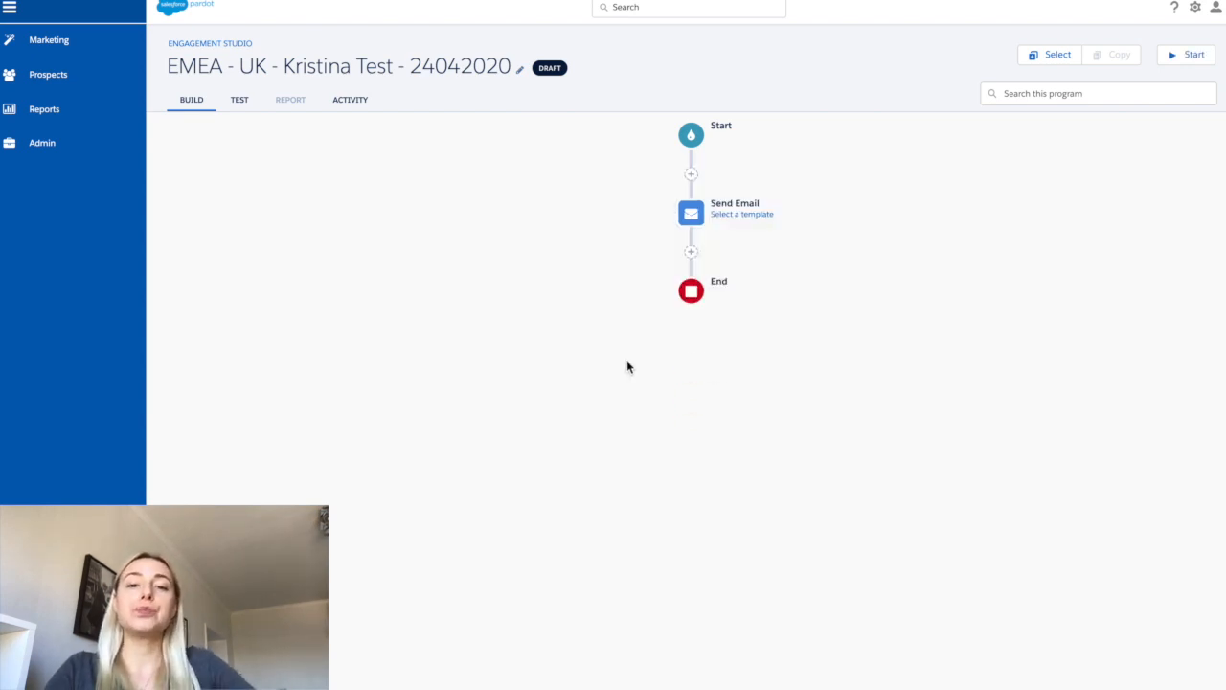
- Add an Email Open trigger after the Send Email step and save it
click(693, 254)
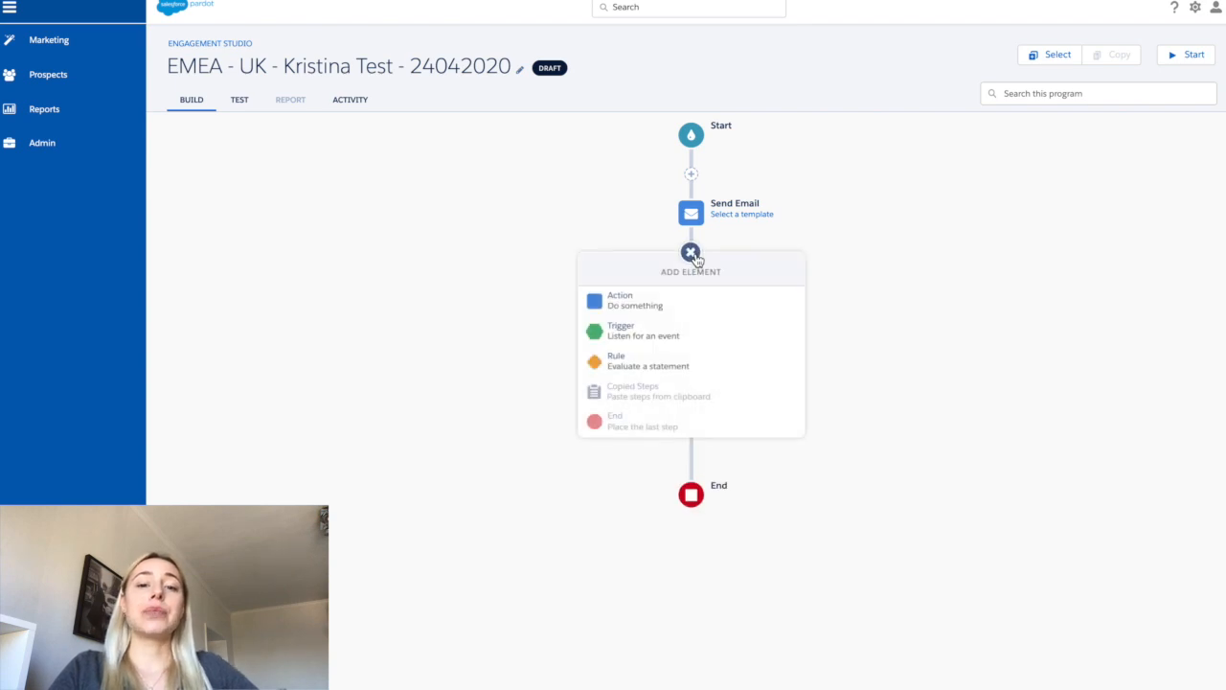
click(697, 330)
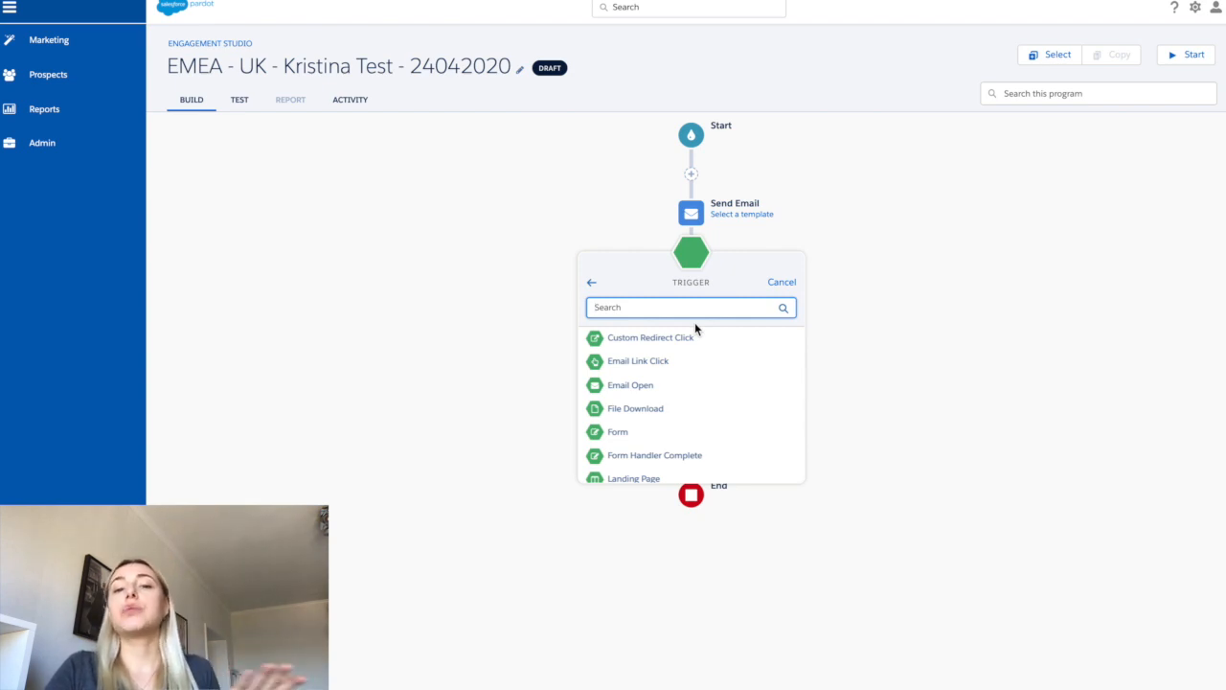
click(686, 388)
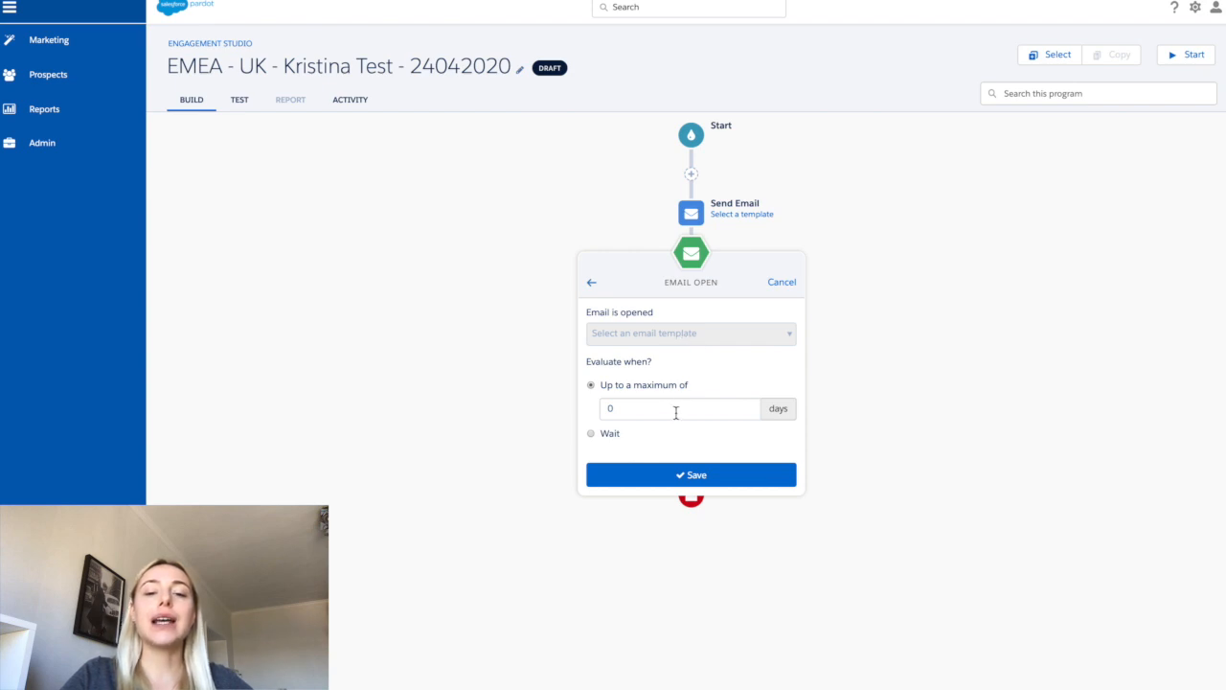
click(633, 482)
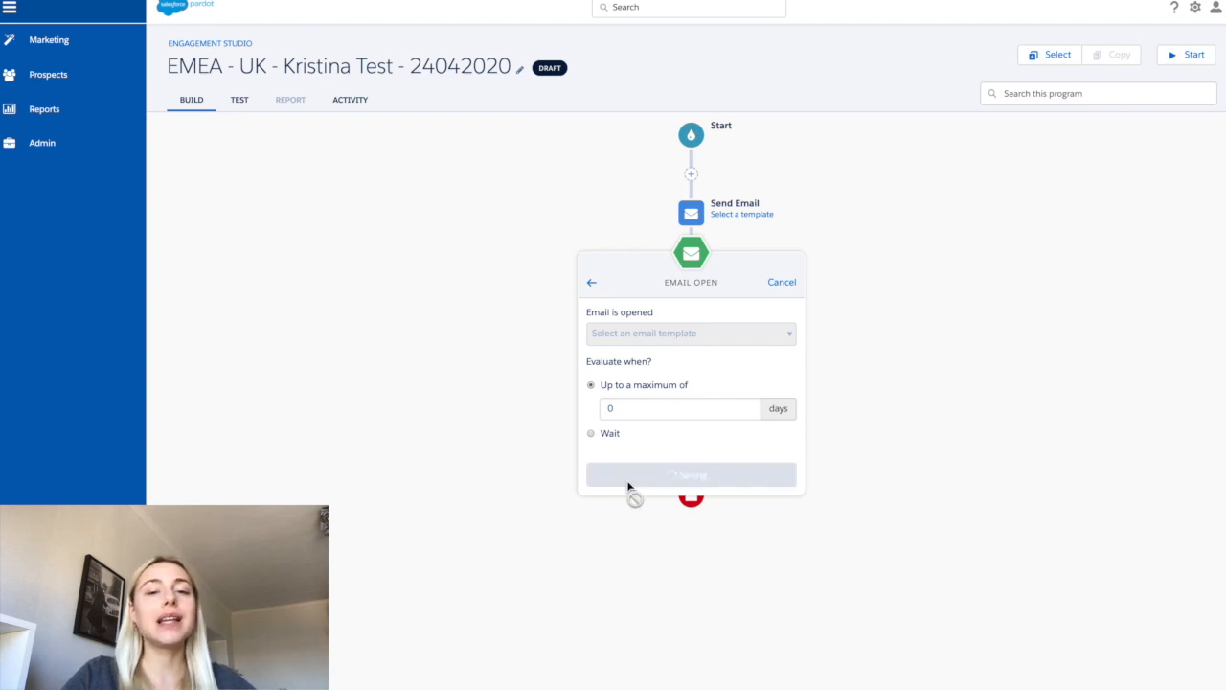
- Assign the "(Template) Are your IT students work-ready?" template to the Send Email step and save it
click(730, 213)
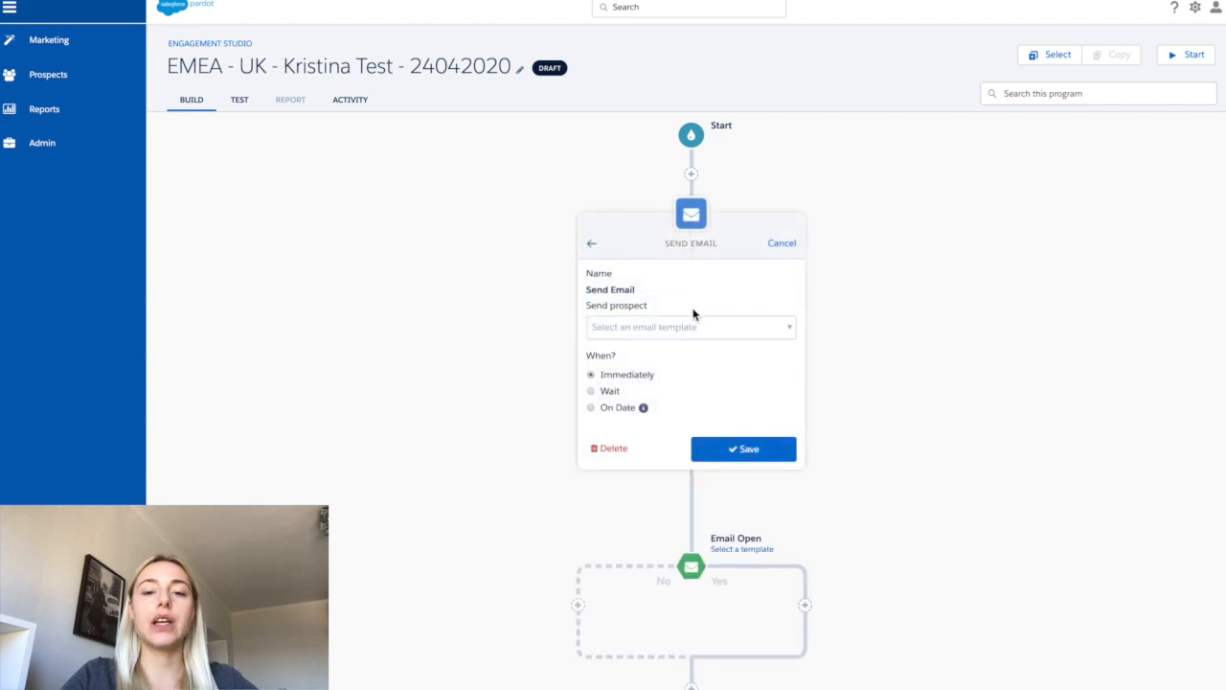
click(692, 330)
click(683, 383)
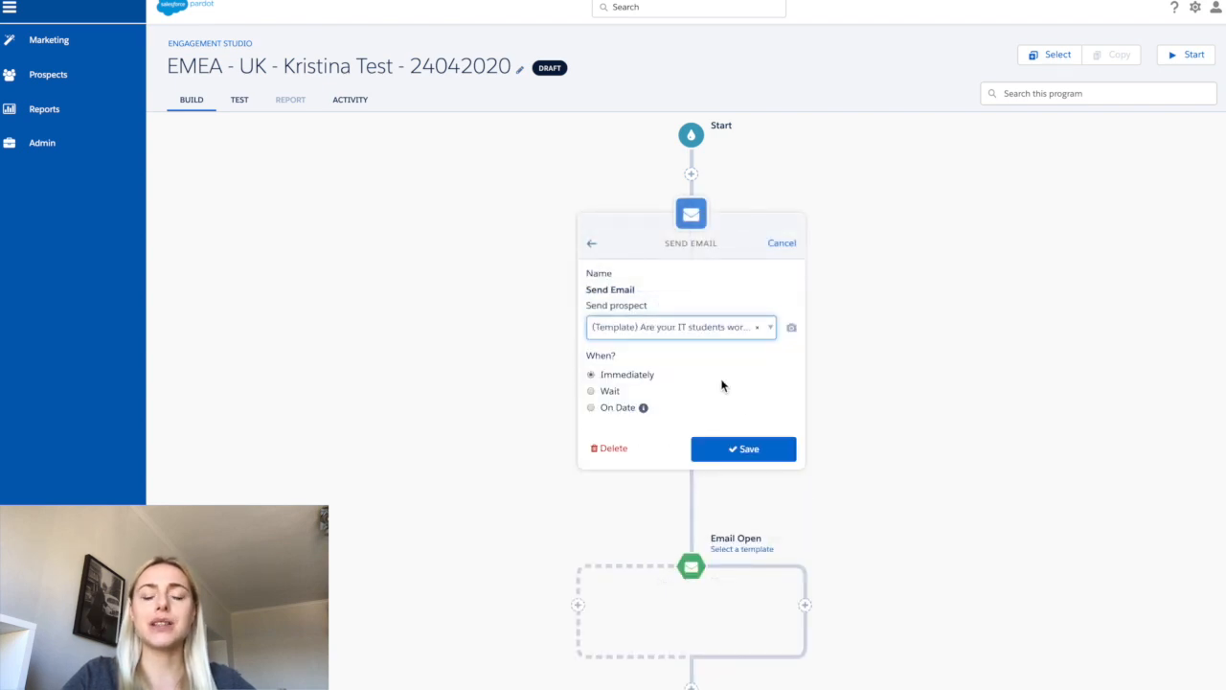
click(730, 450)
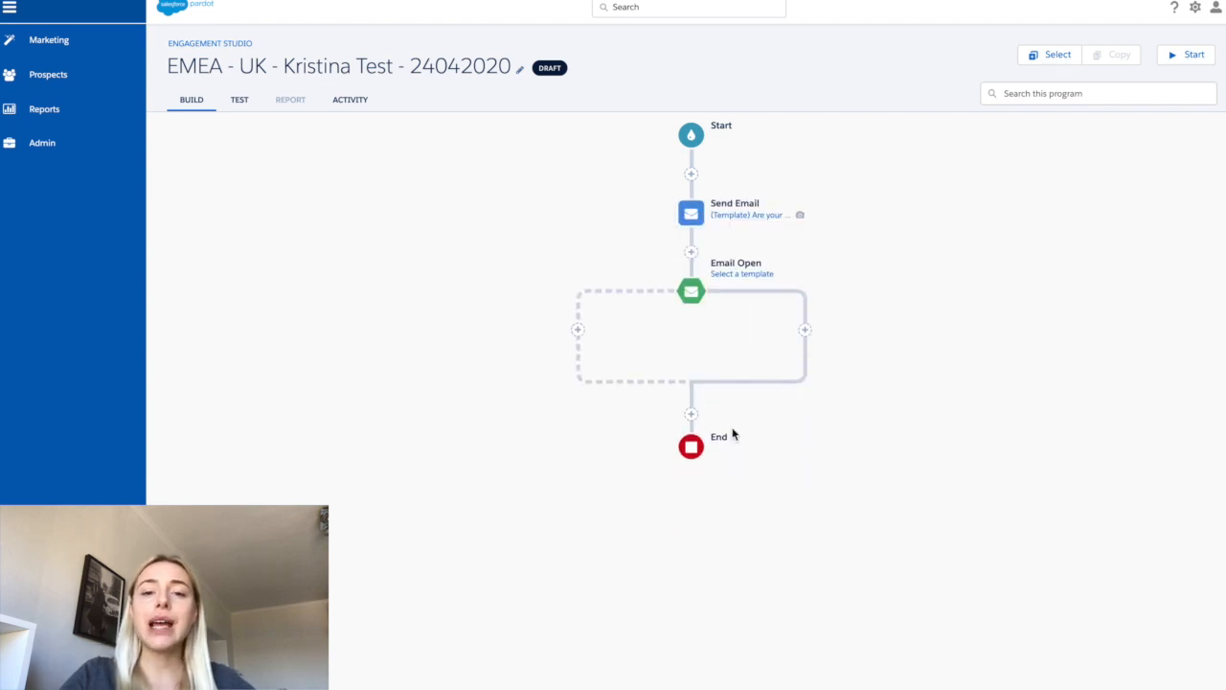
- Set the Email Open trigger to the same template, evaluating up to a maximum of 2 days, and save it
click(694, 296)
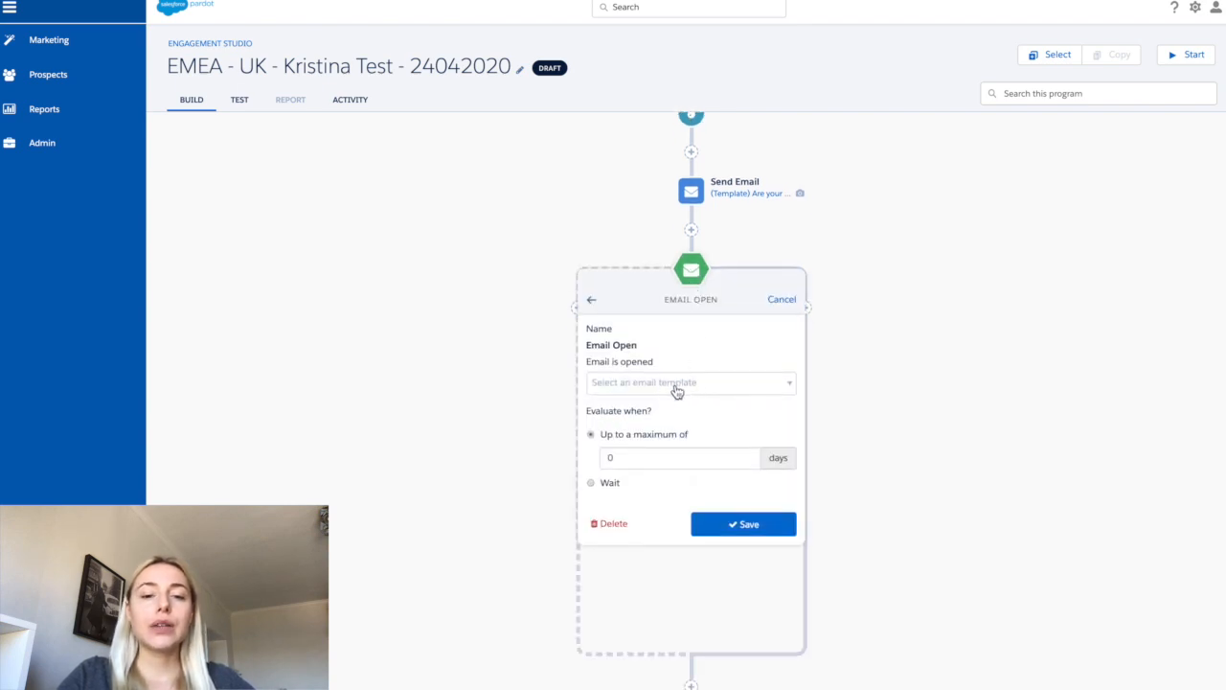
click(705, 393)
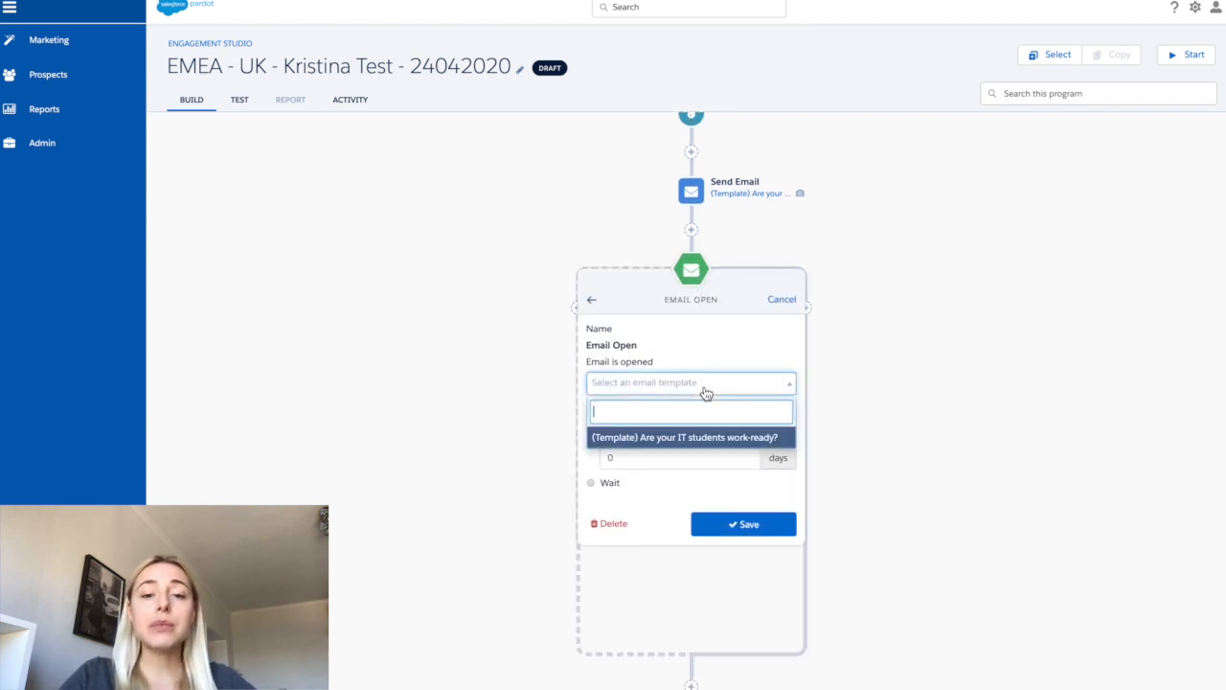
click(699, 439)
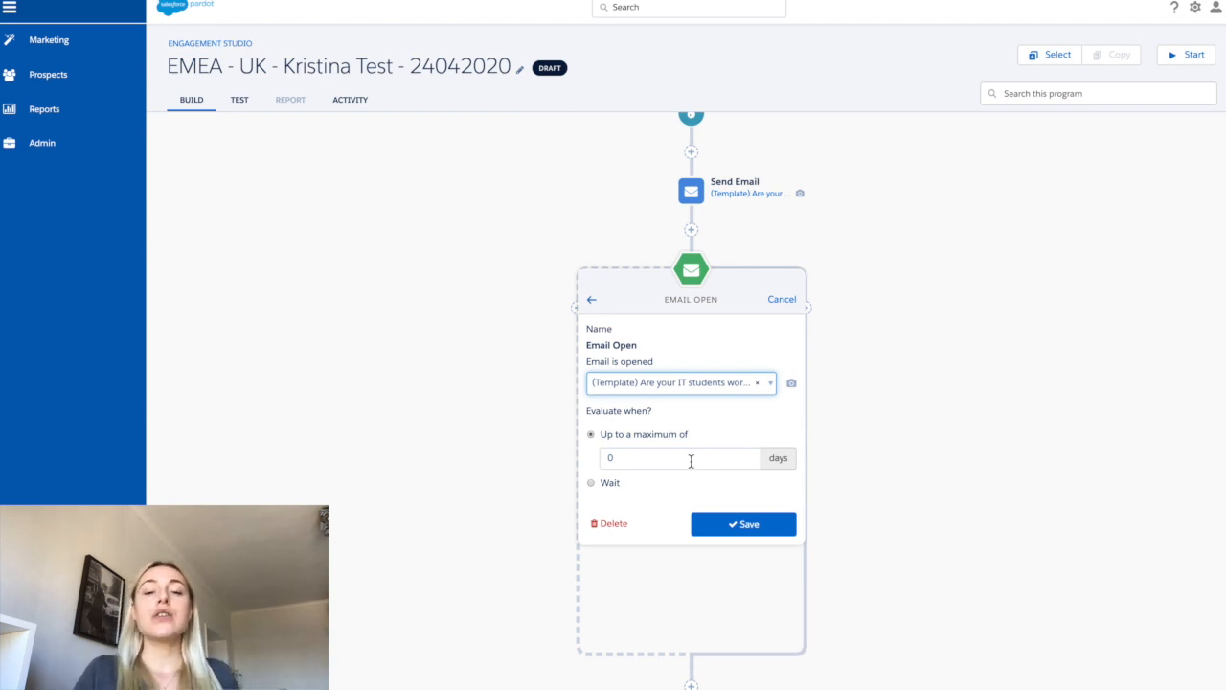
click(691, 461)
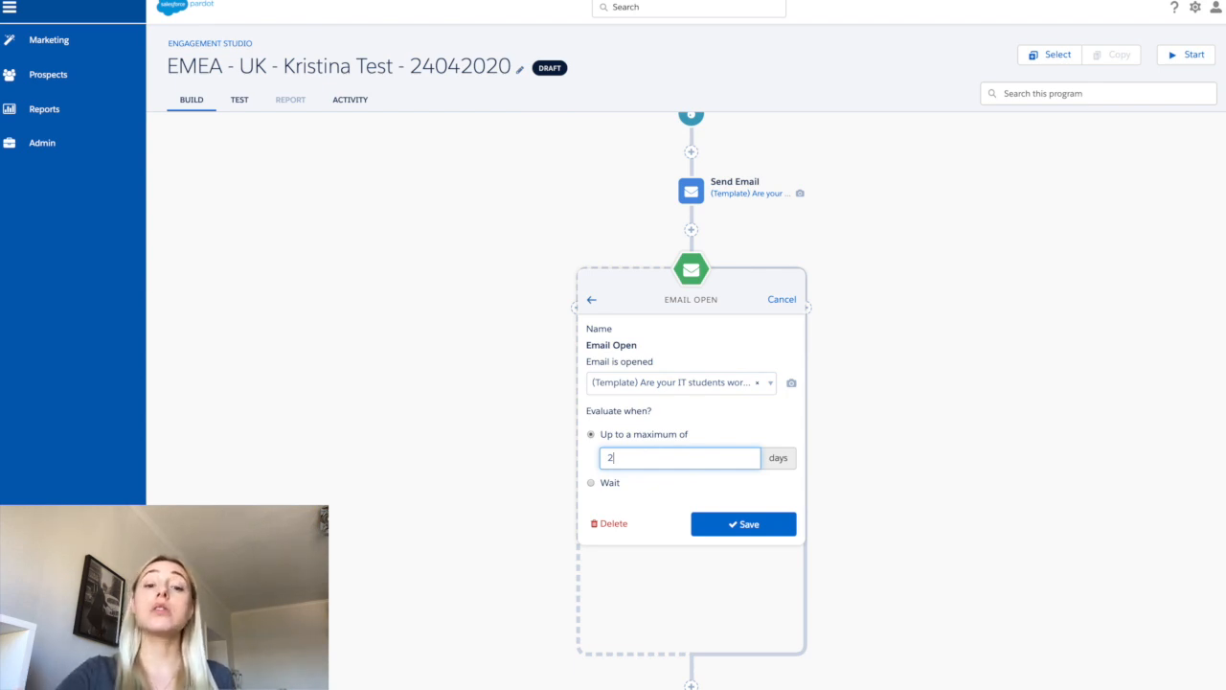
click(606, 489)
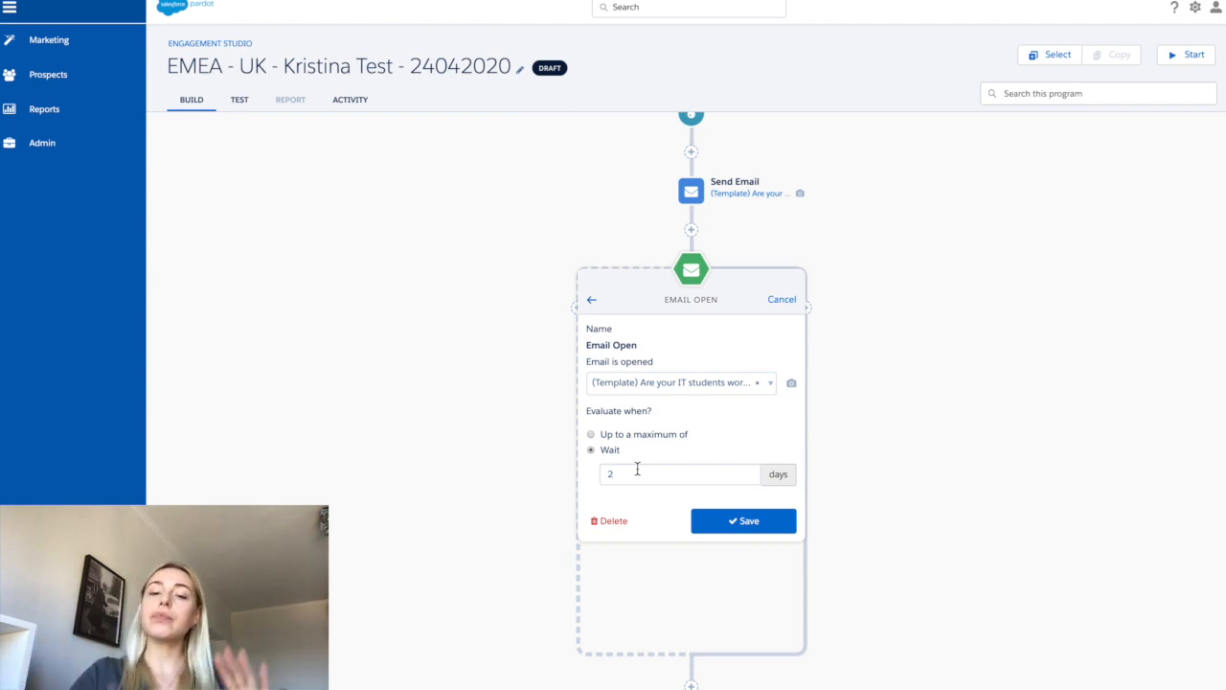
click(621, 437)
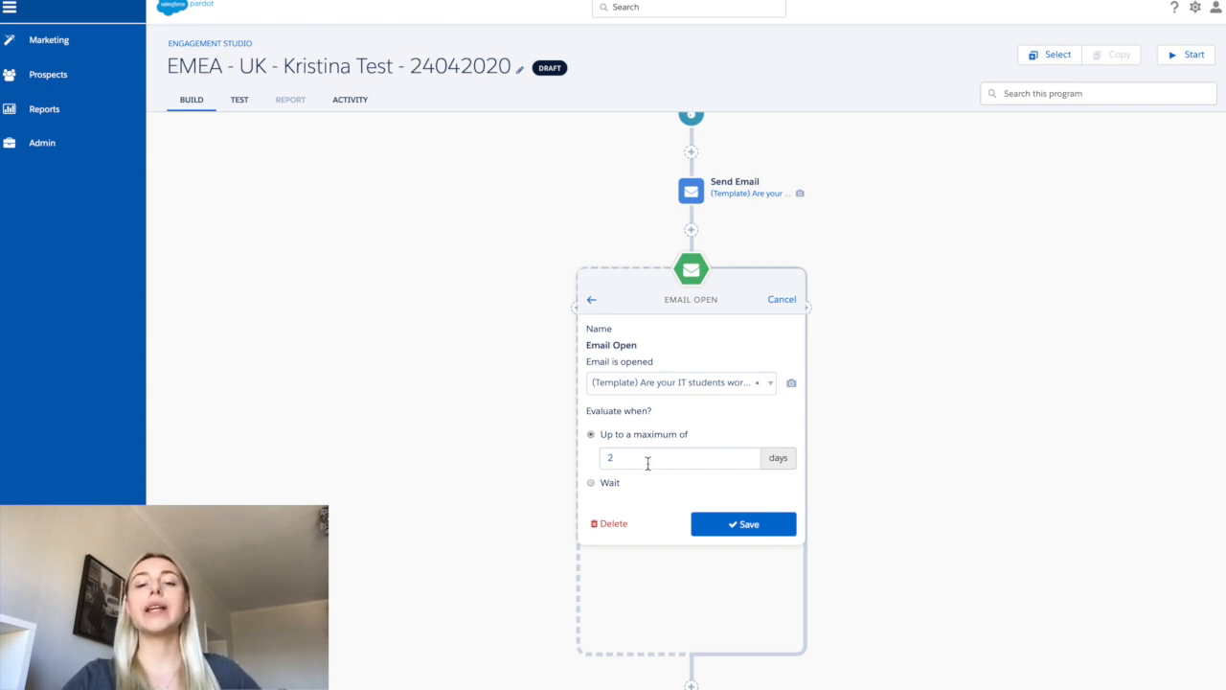
click(730, 523)
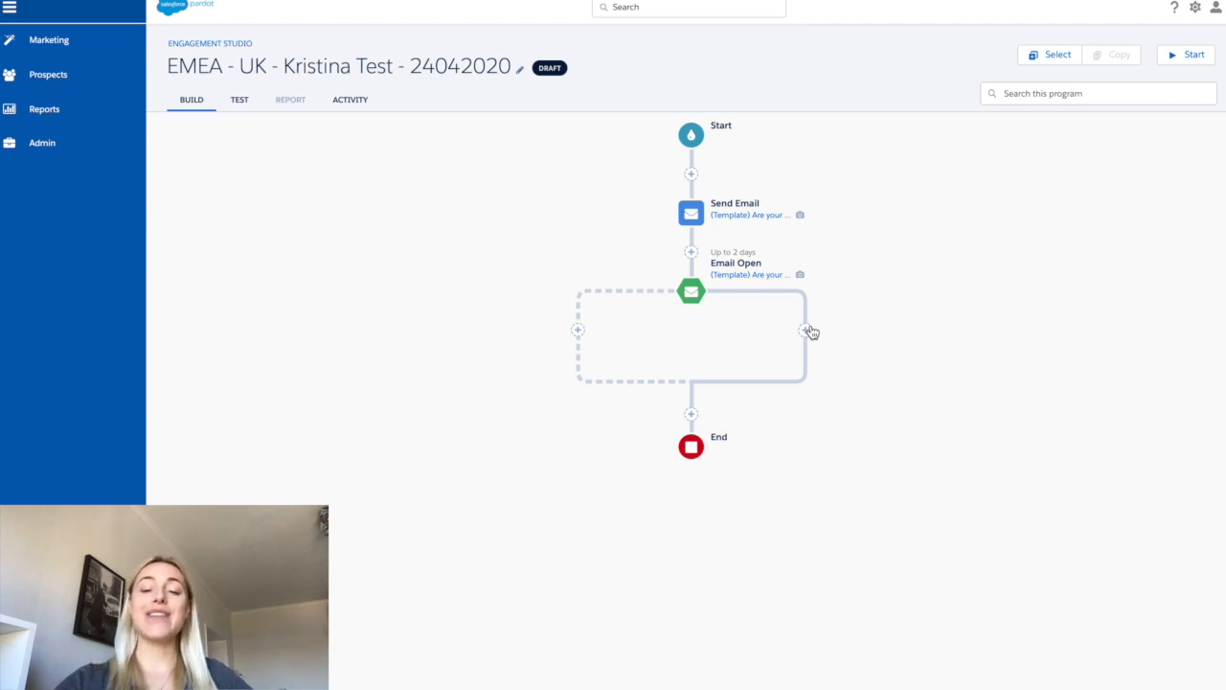
- Add a Salesforce Campaign Status rule on the trigger's Yes branch for campaign UK - 2019 - Q4 - AoC19
click(806, 331)
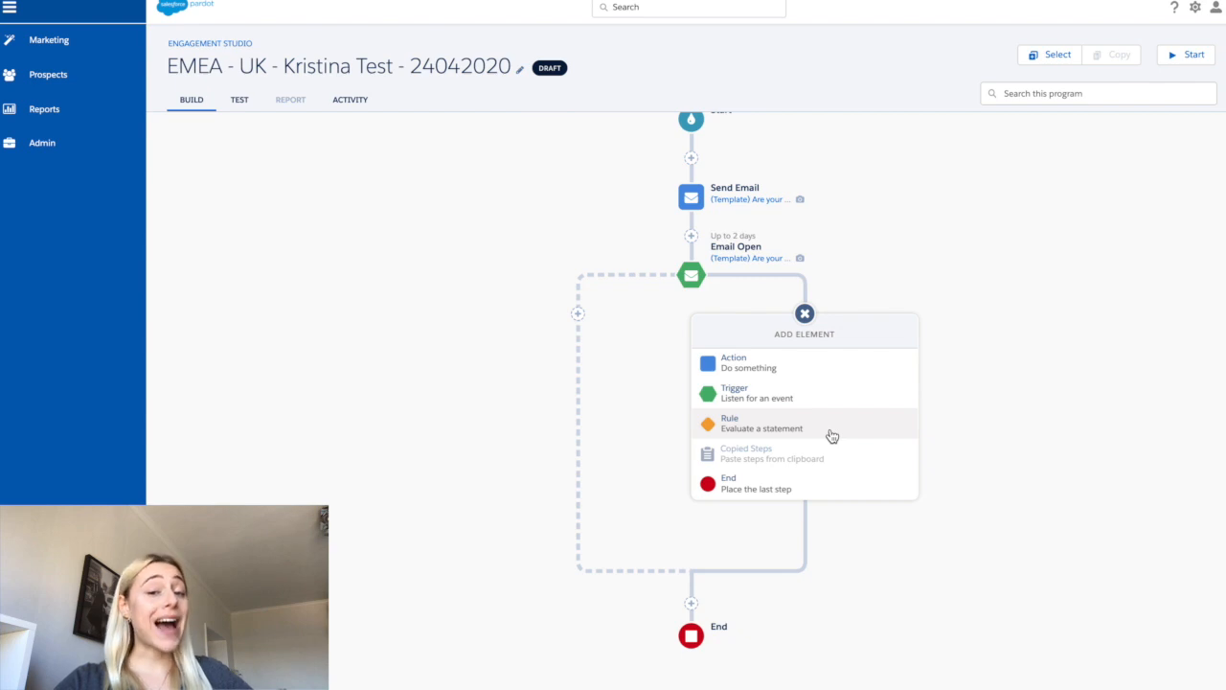
click(832, 435)
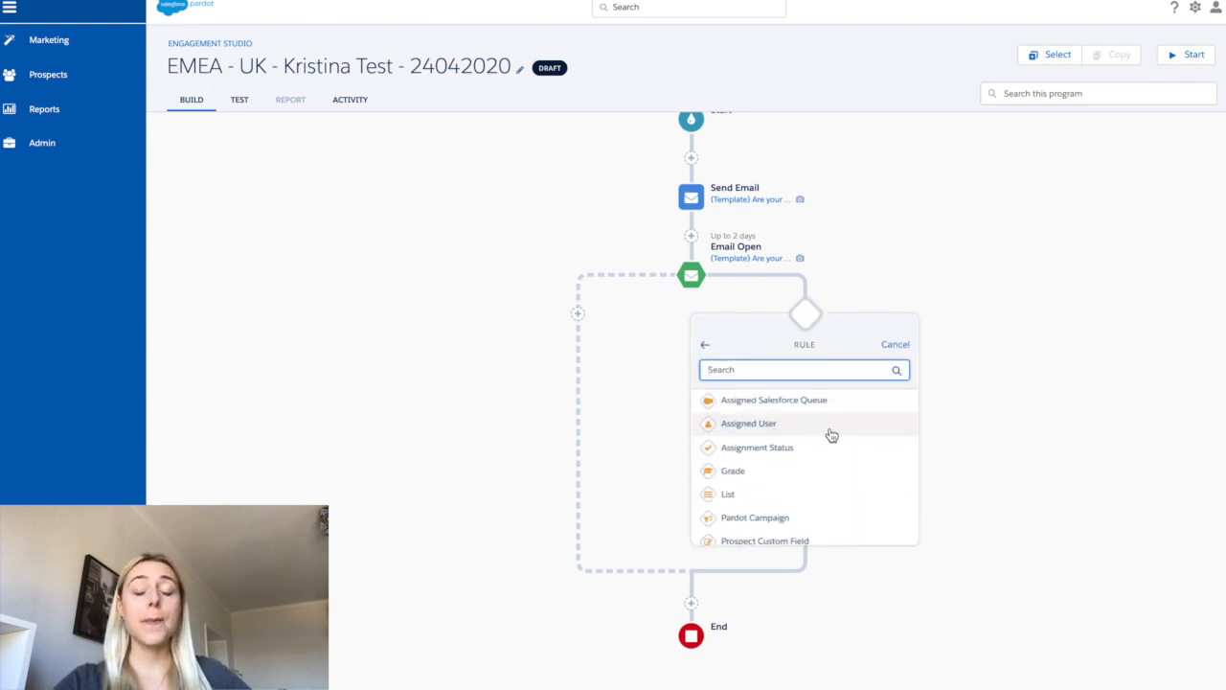
scroll(830, 436, down, 5)
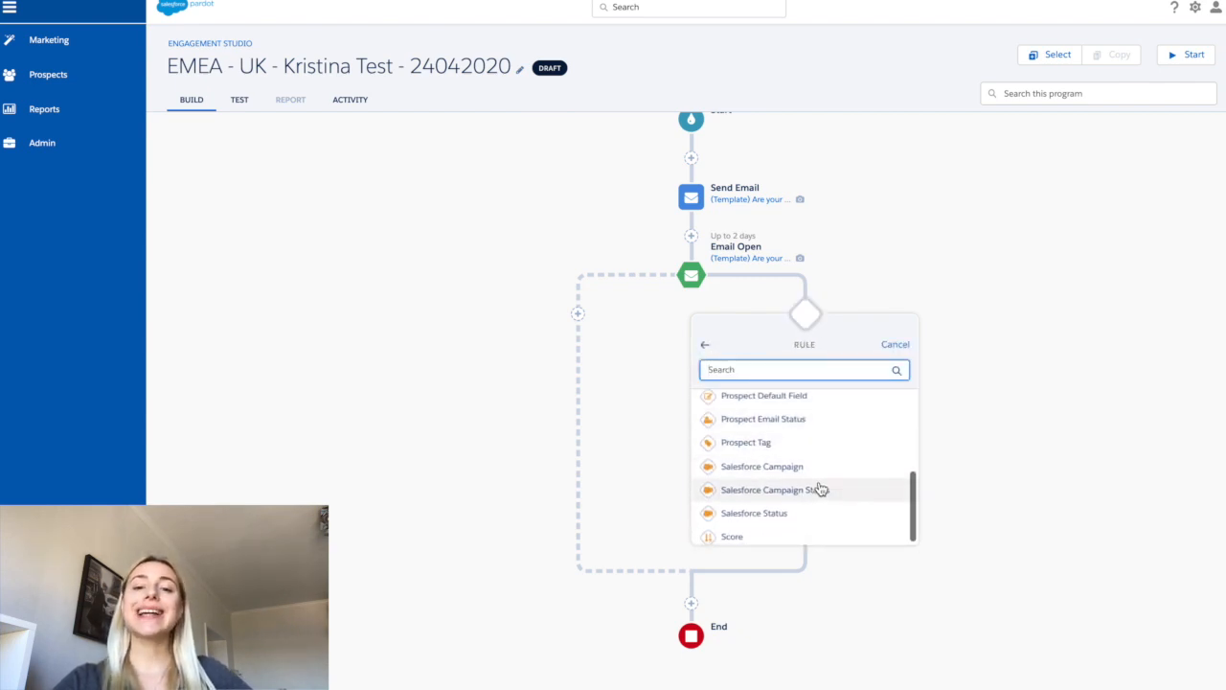
click(860, 491)
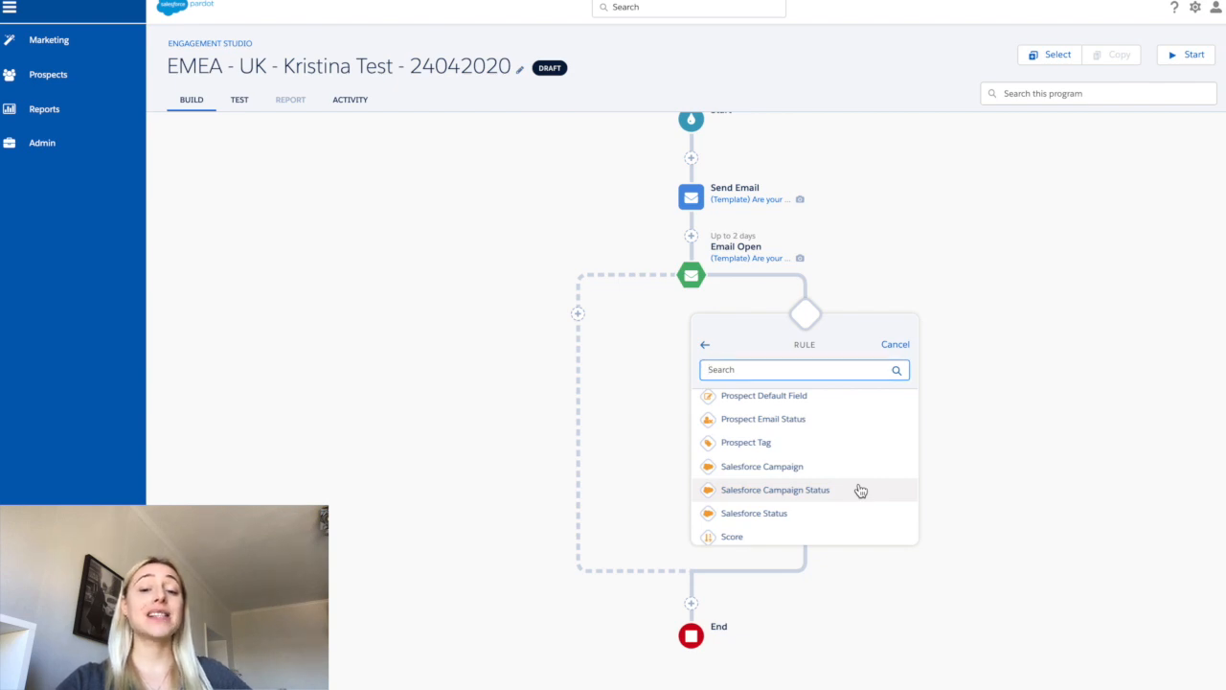
click(862, 411)
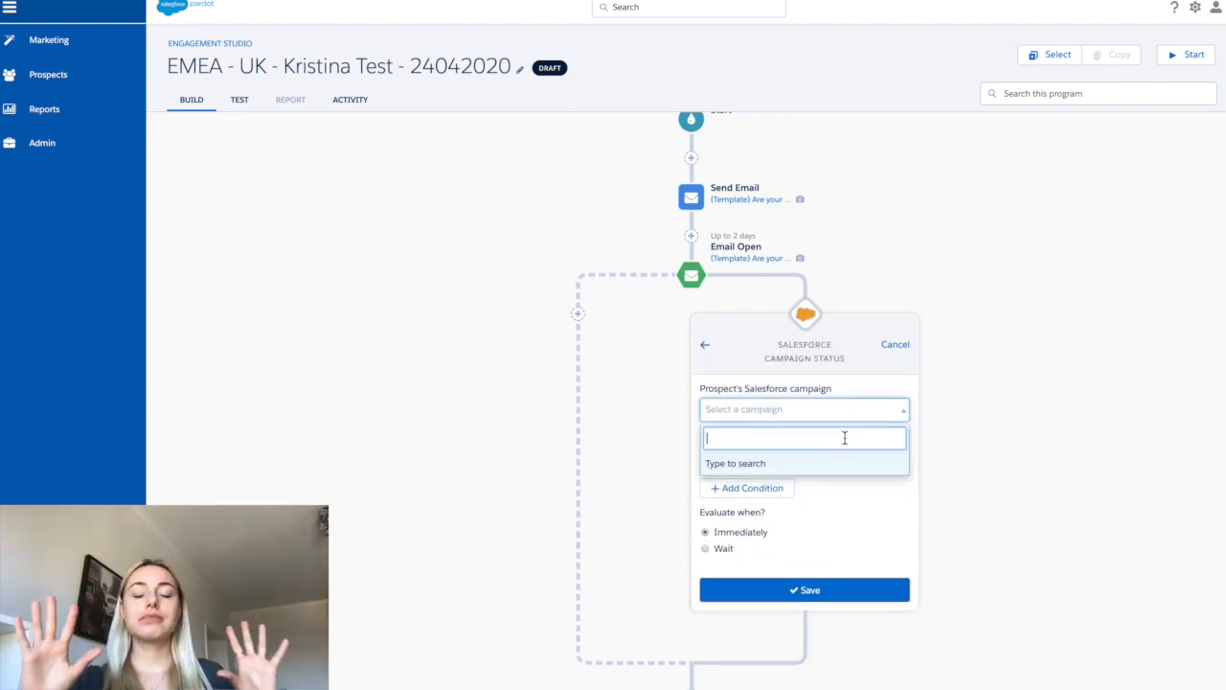
text(uk)
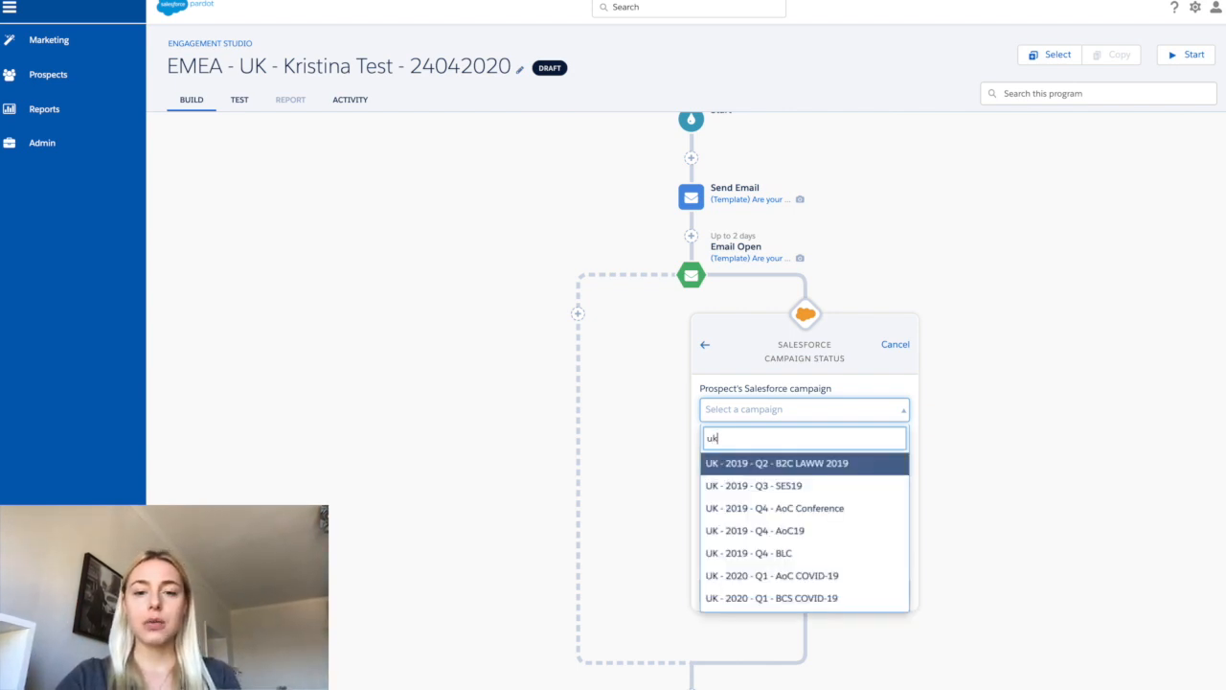
click(817, 538)
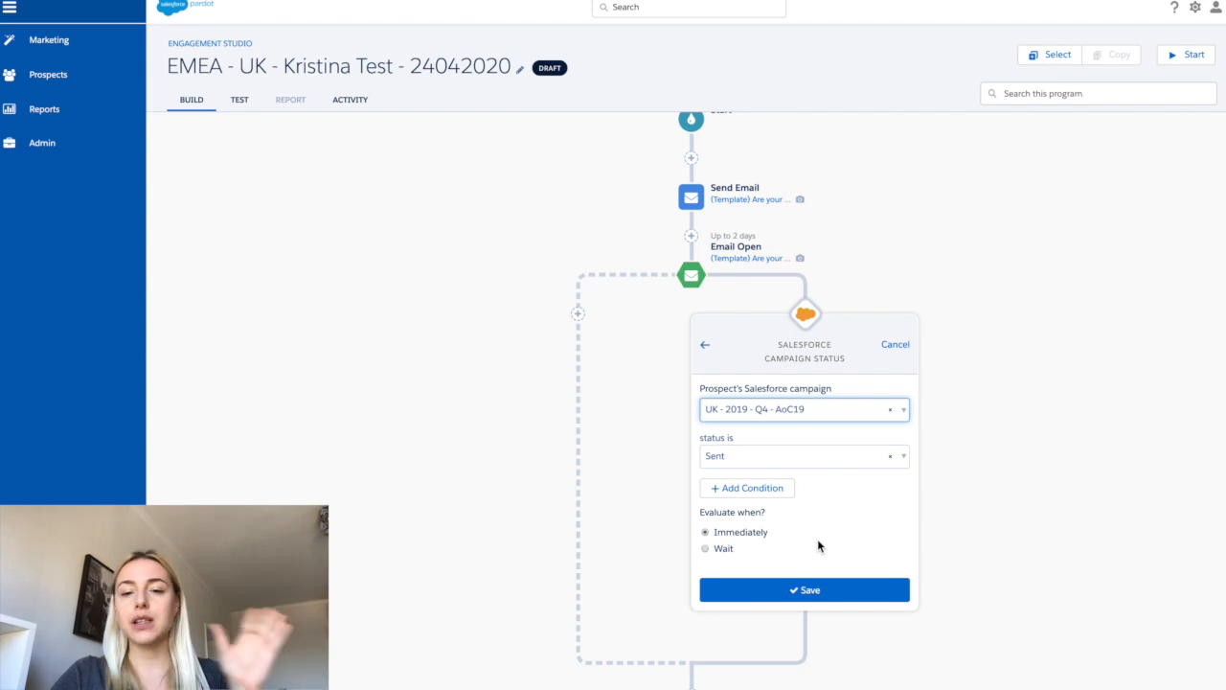
- Set the rule's status to Responded, evaluate after waiting 2 days, and save the rule
click(812, 458)
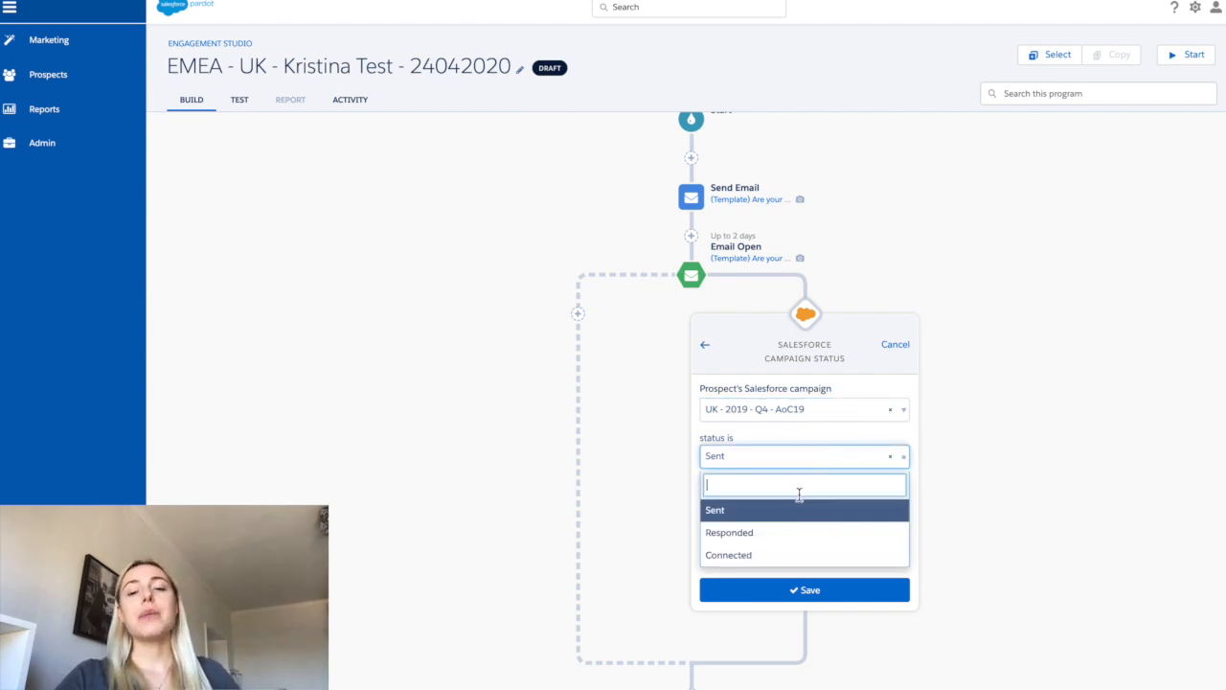
click(794, 544)
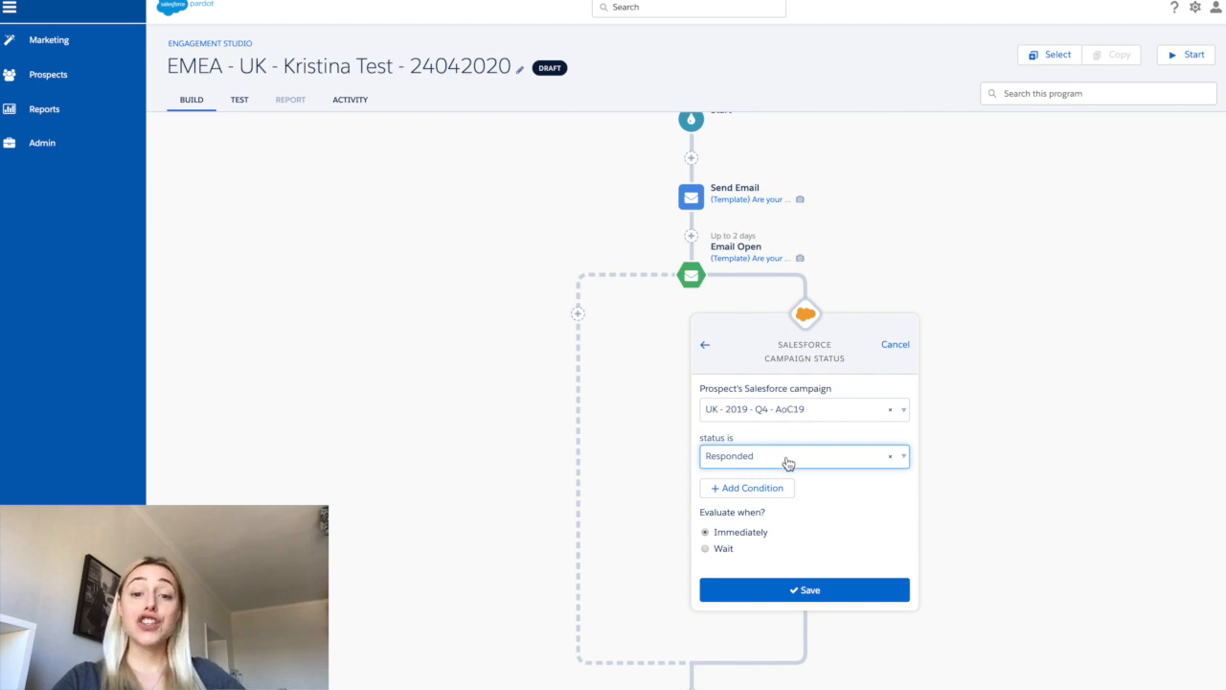
click(727, 554)
key(BackSpace)
text(2)
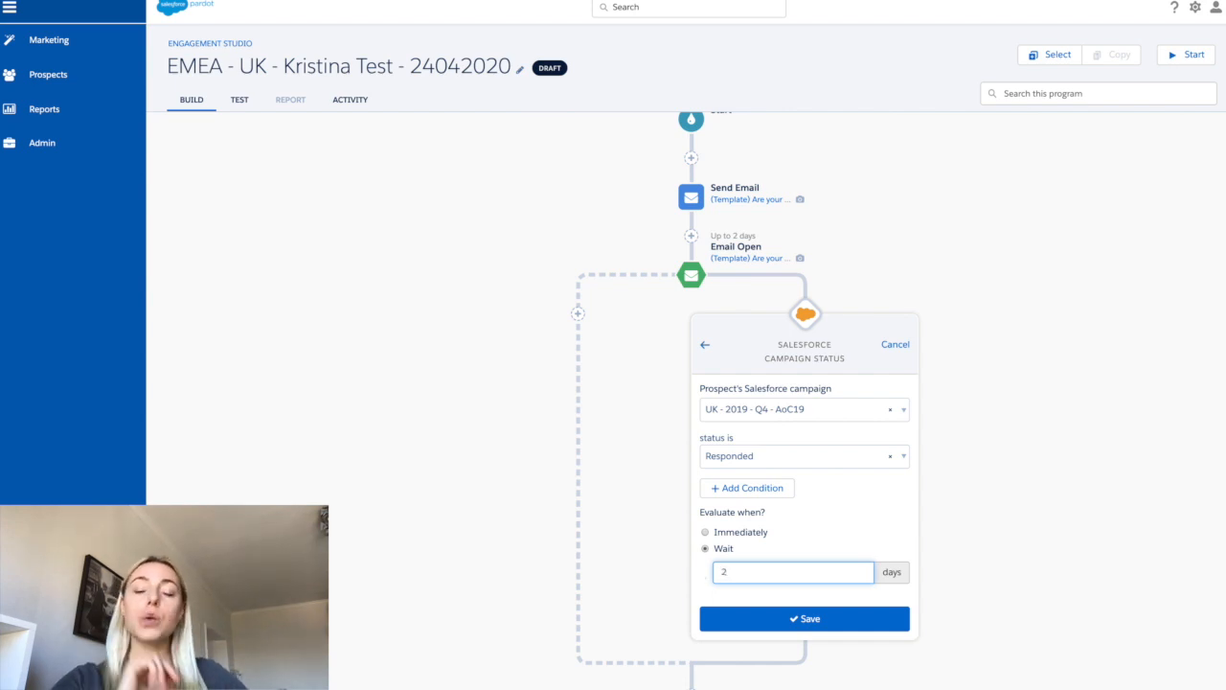
click(714, 625)
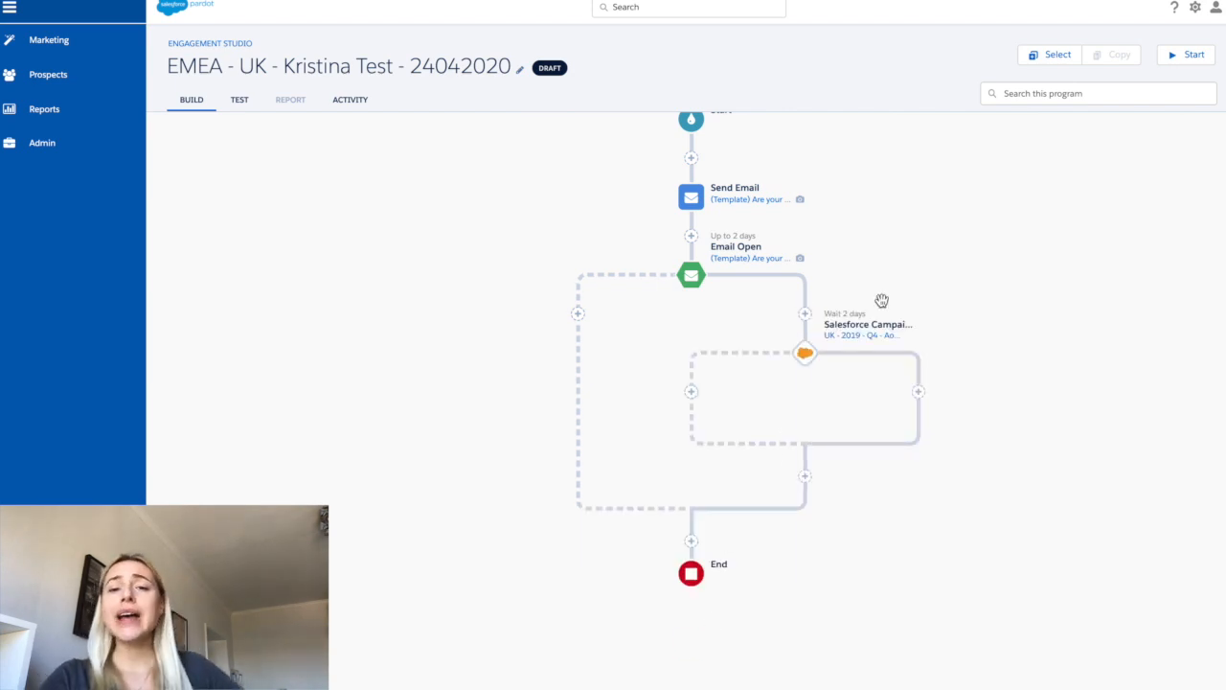
- Add a Send Email action on the rule's Yes branch using the AOC19 - Pre event sales email template
scroll(895, 290, up, 1)
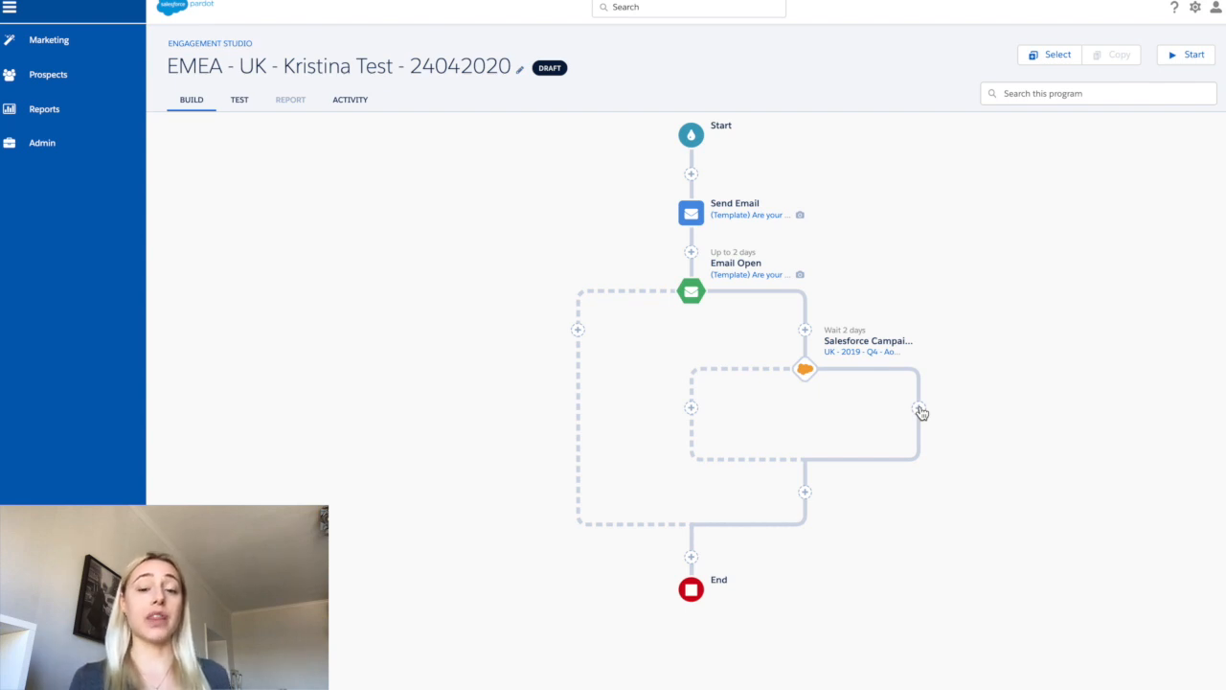
click(919, 410)
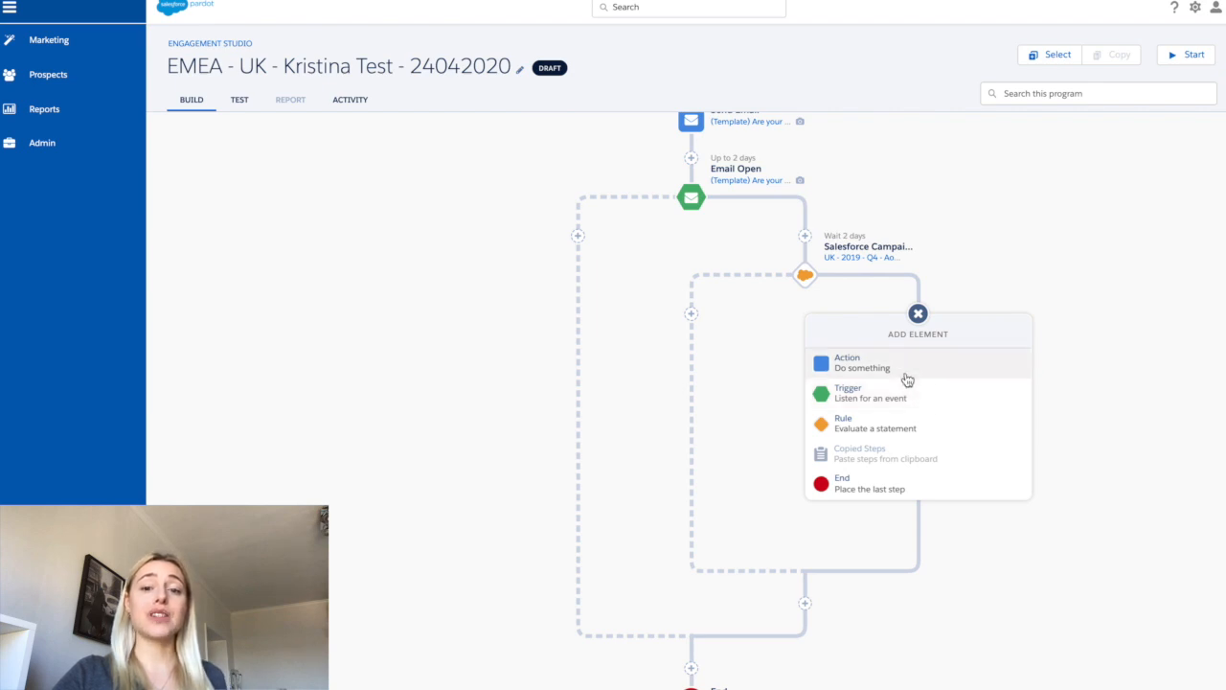
click(907, 369)
scroll(908, 421, down, 5)
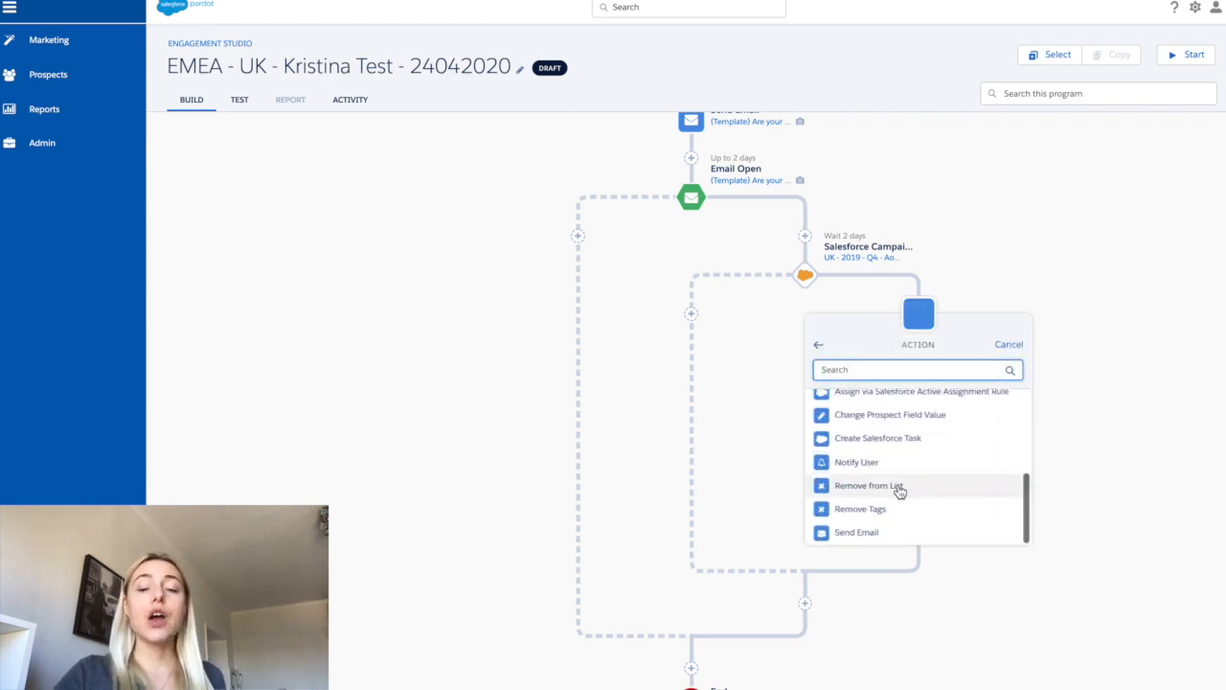
click(887, 531)
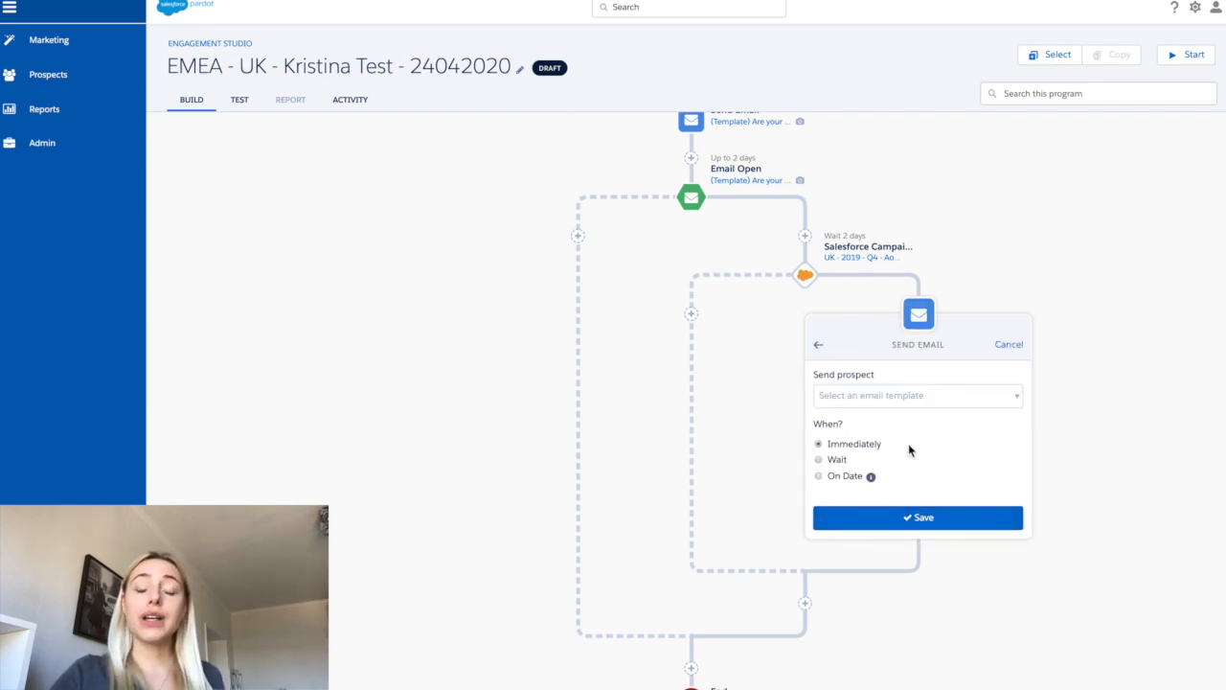
click(896, 397)
click(882, 540)
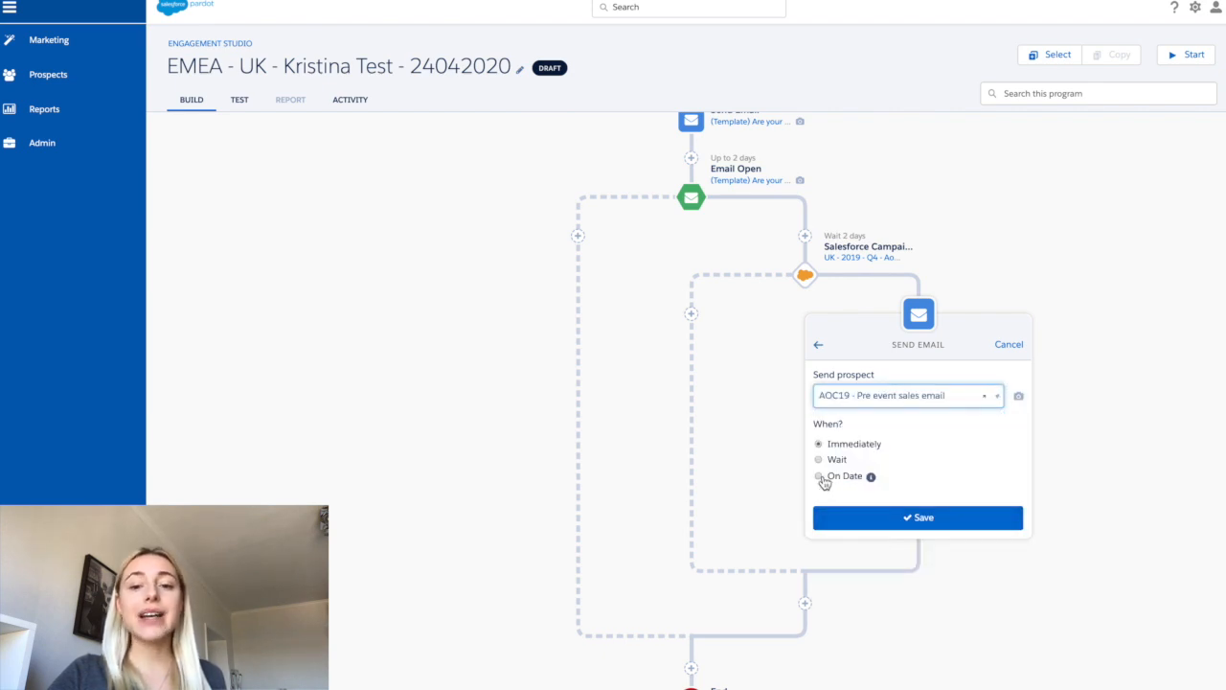
- Schedule that email to send on date 04/30/2020 and save the step
click(820, 476)
click(852, 498)
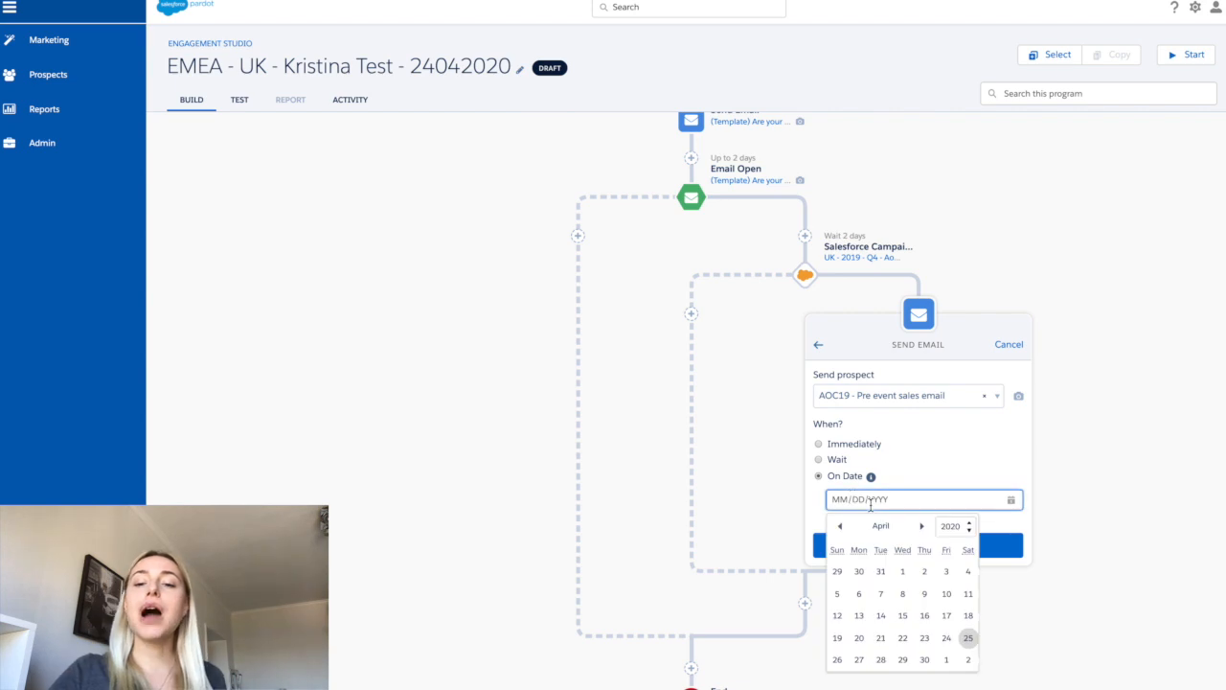
click(924, 527)
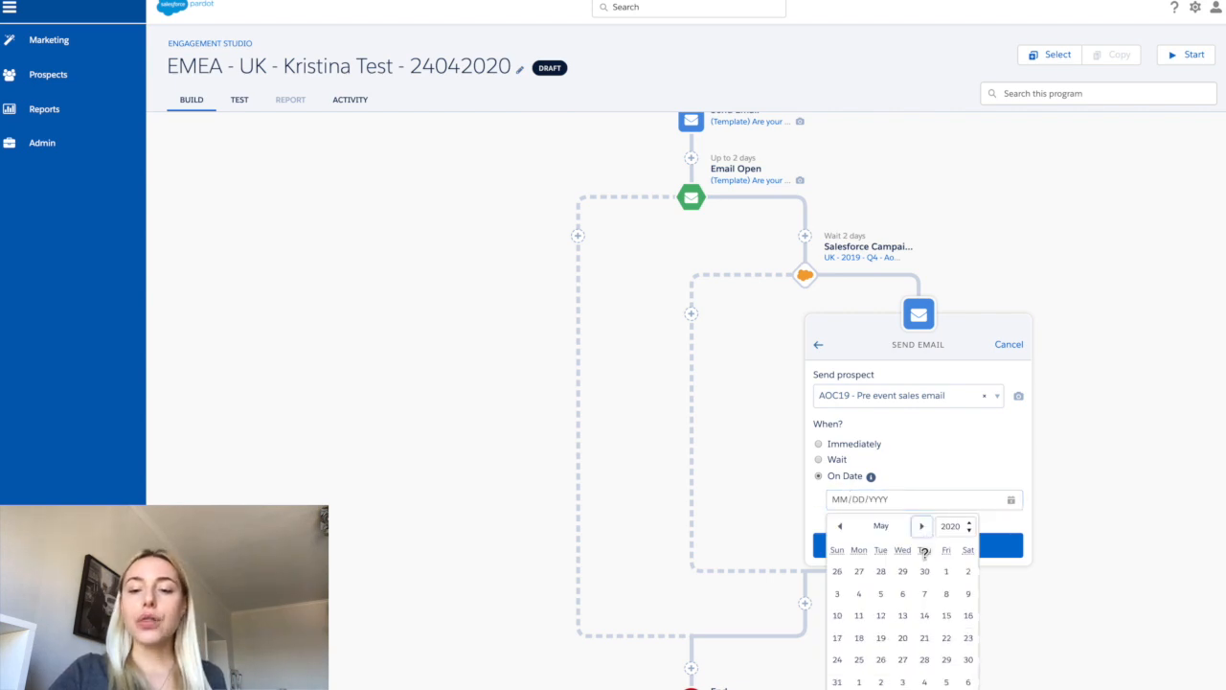
click(902, 593)
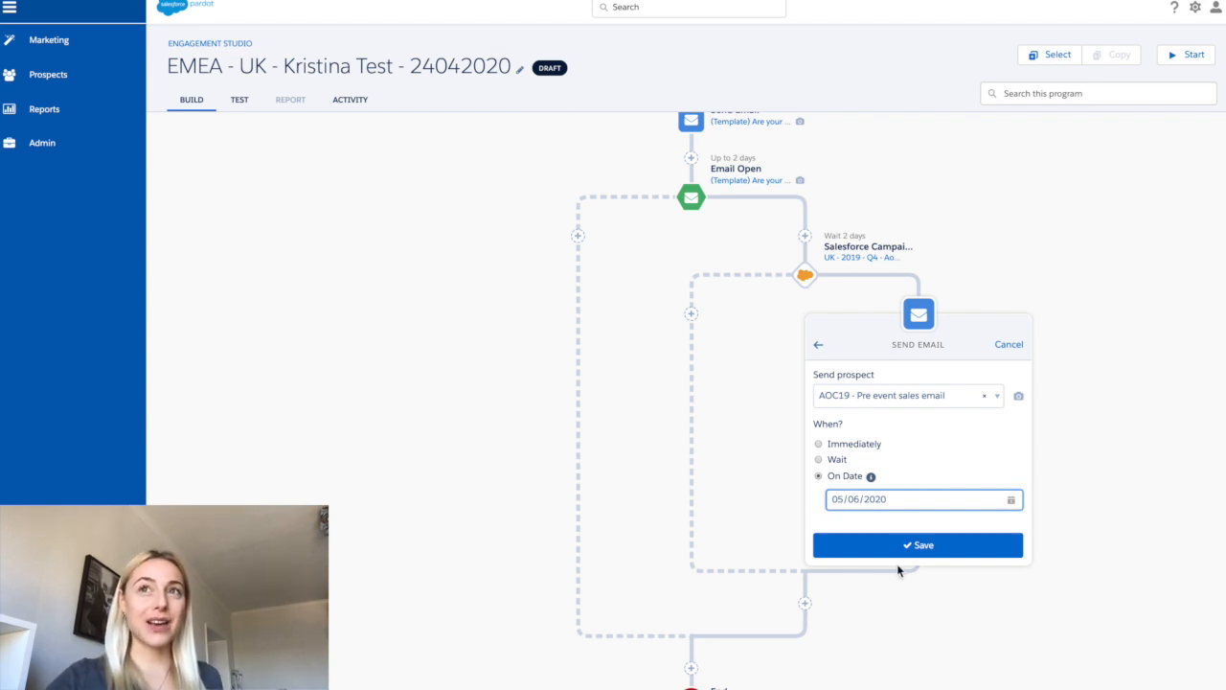
click(888, 499)
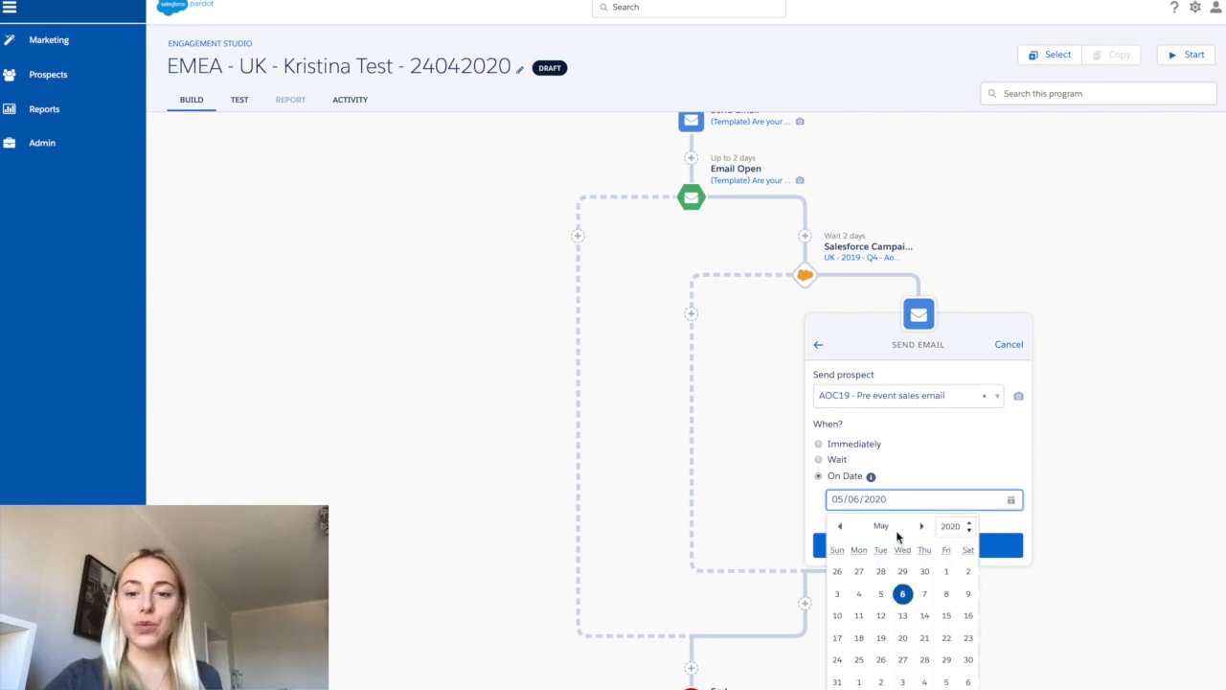
click(839, 526)
click(925, 660)
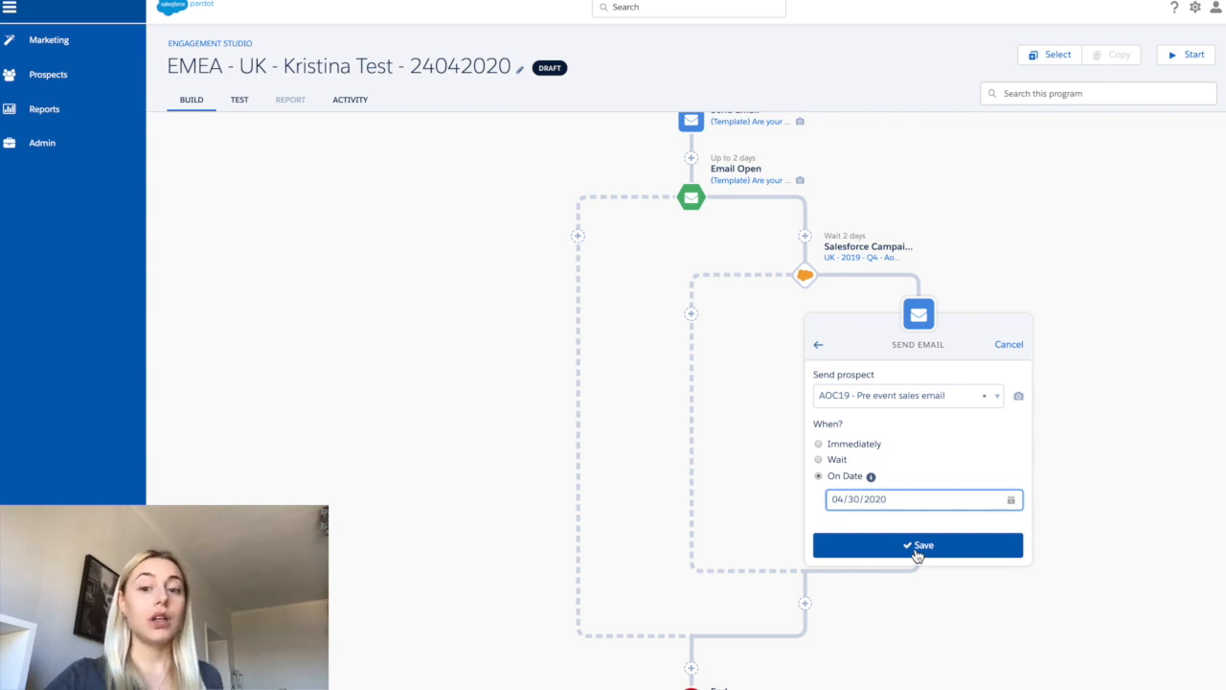
click(917, 551)
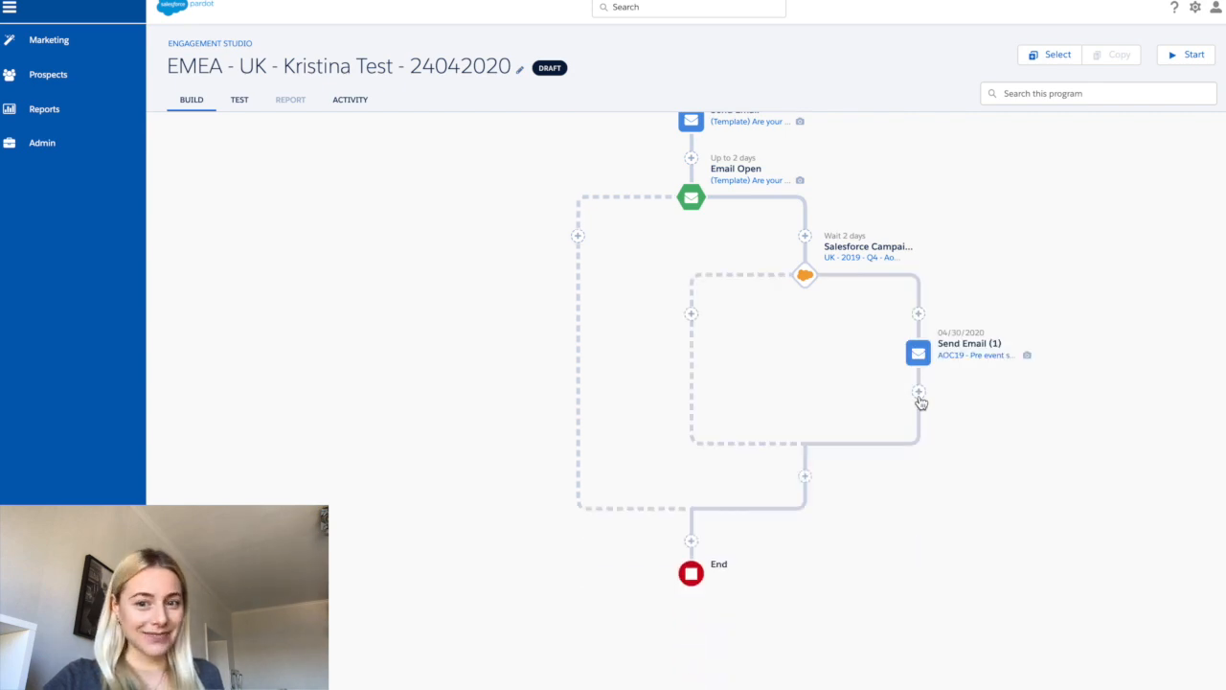
- Add a Salesforce Campaign Status rule after Send Email (1) for campaign UK - 2019 - Q4 - AoC19
click(919, 393)
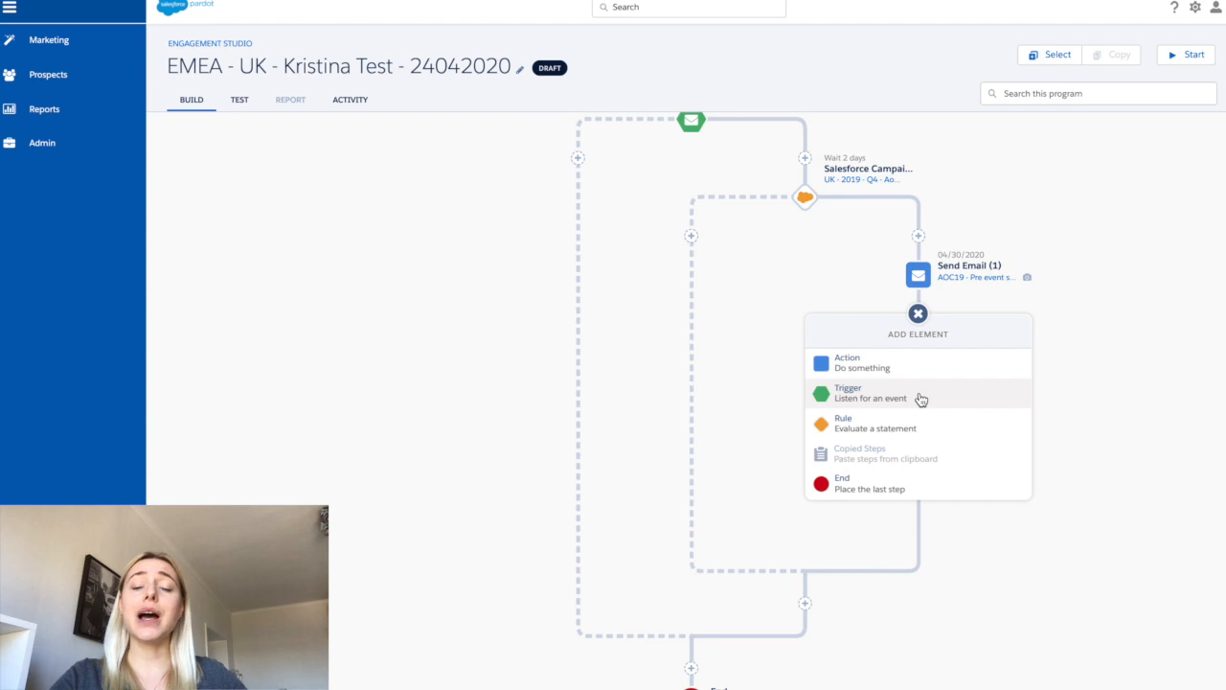
click(919, 421)
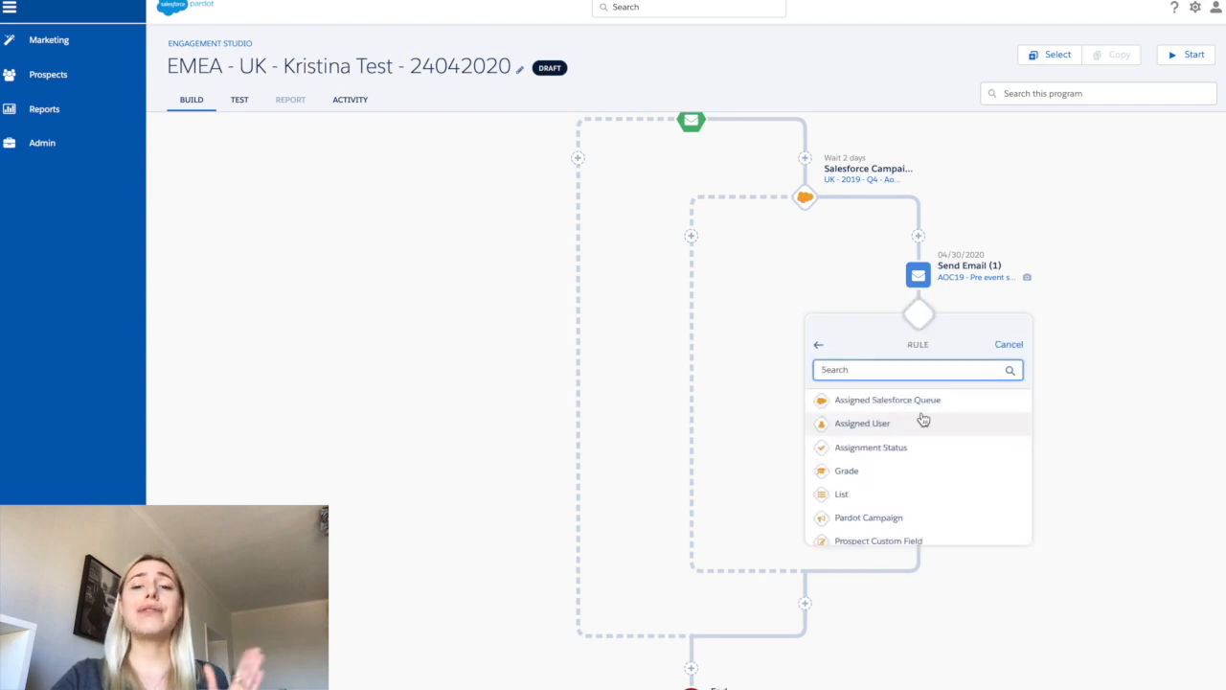
scroll(927, 468, down, 3)
click(930, 484)
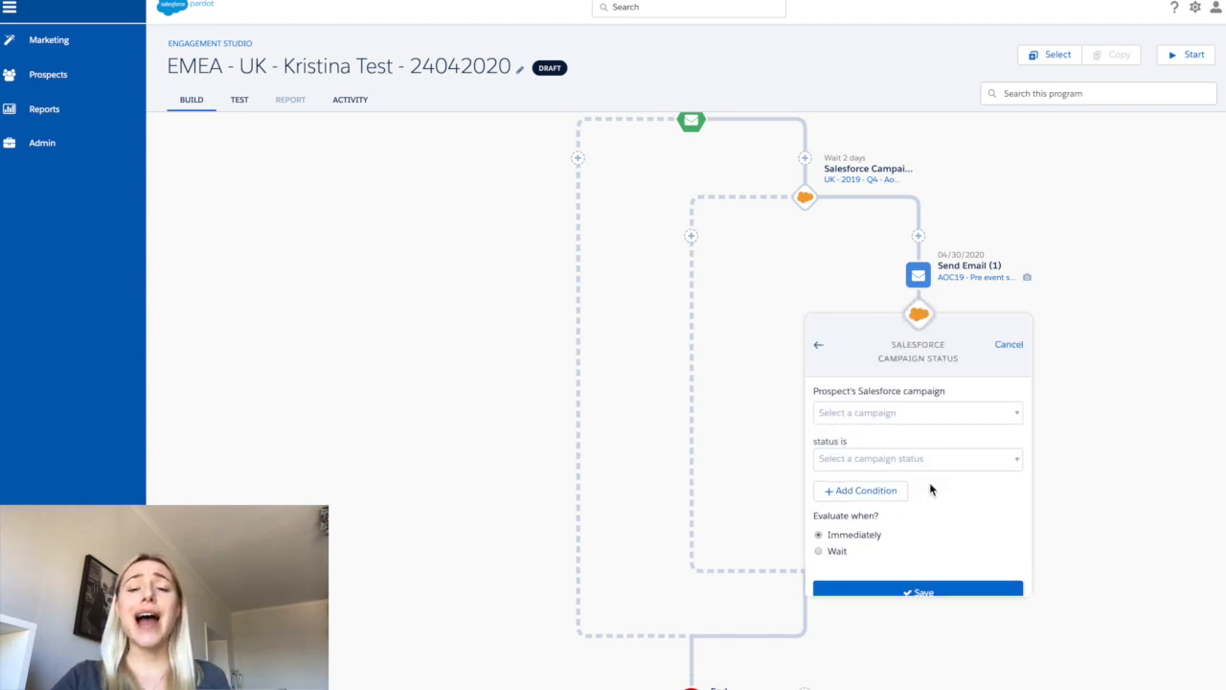
click(916, 412)
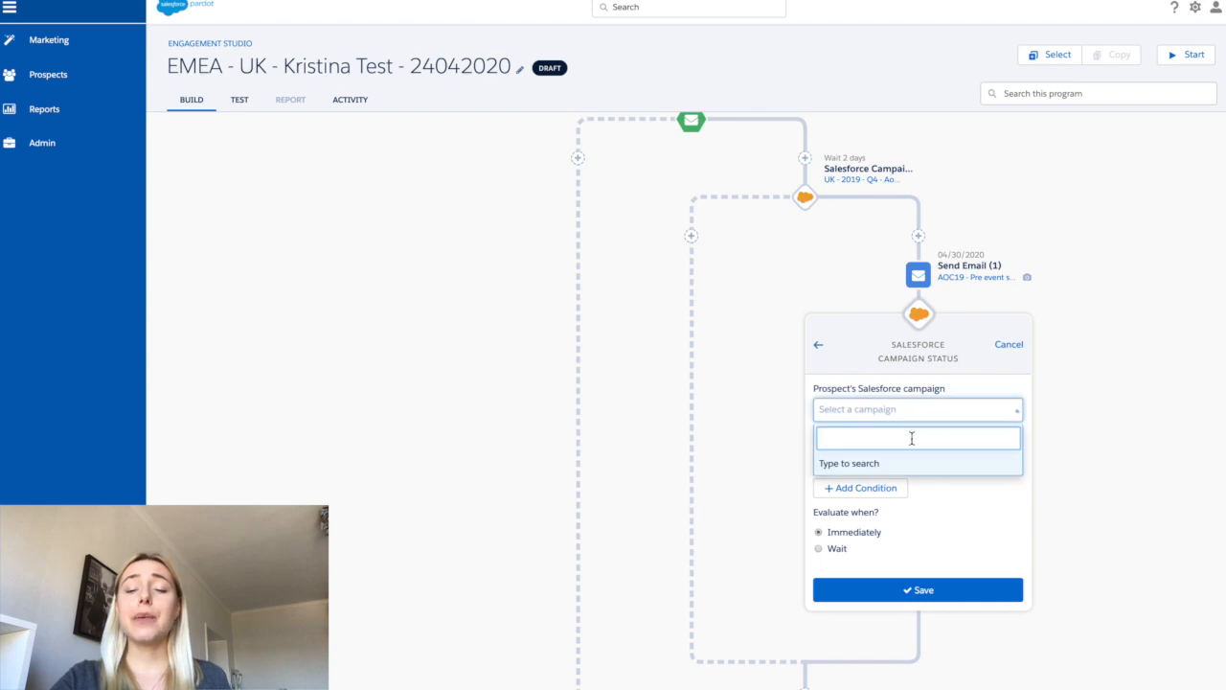
text(ao)
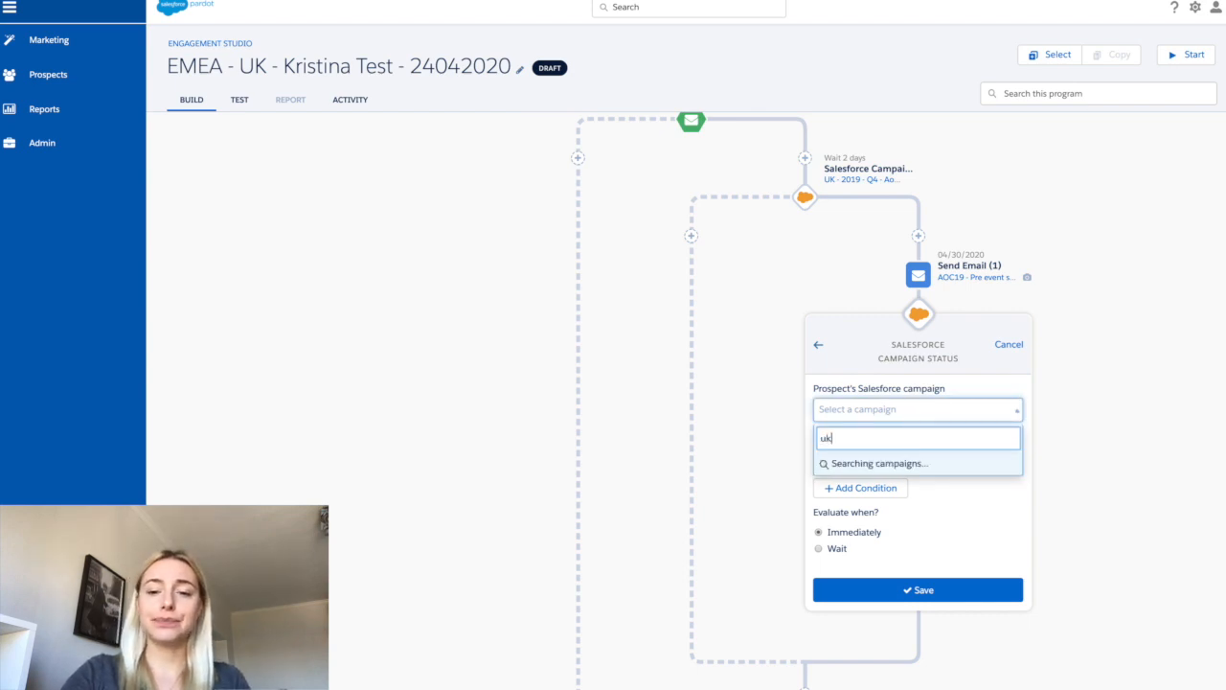
click(912, 543)
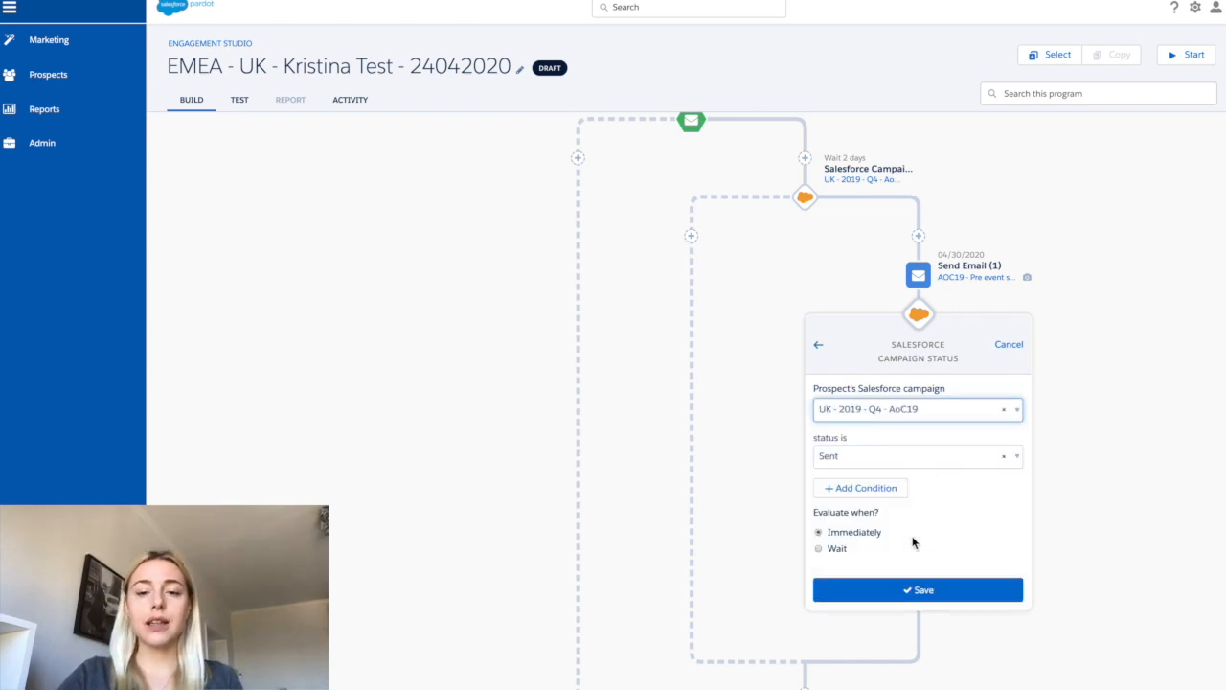
- Set the rule's status to Connected, evaluate after waiting 2 days, and save the rule
click(885, 458)
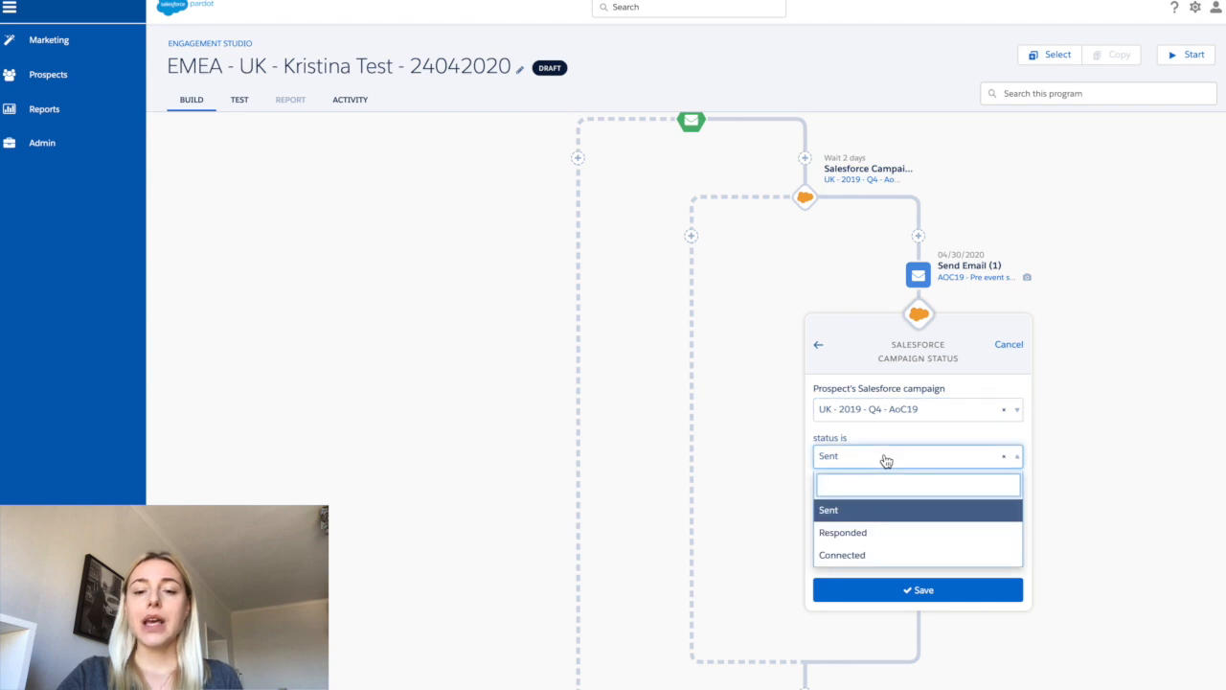
click(873, 554)
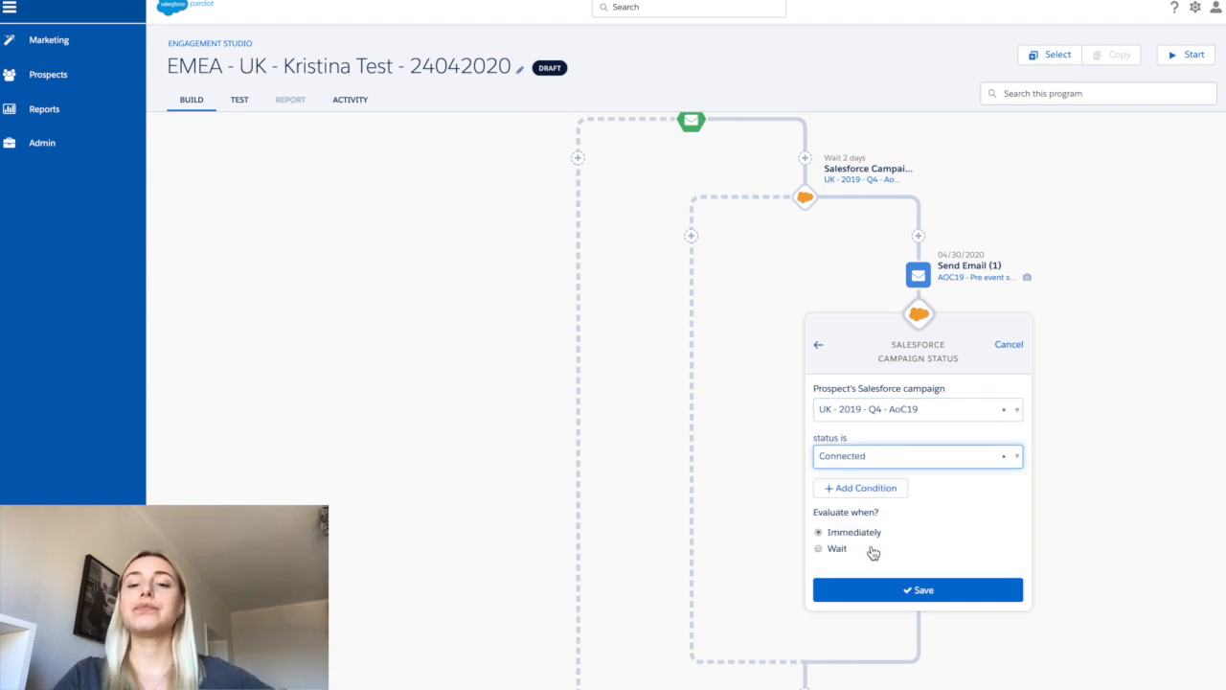
click(845, 552)
click(851, 571)
text(2)
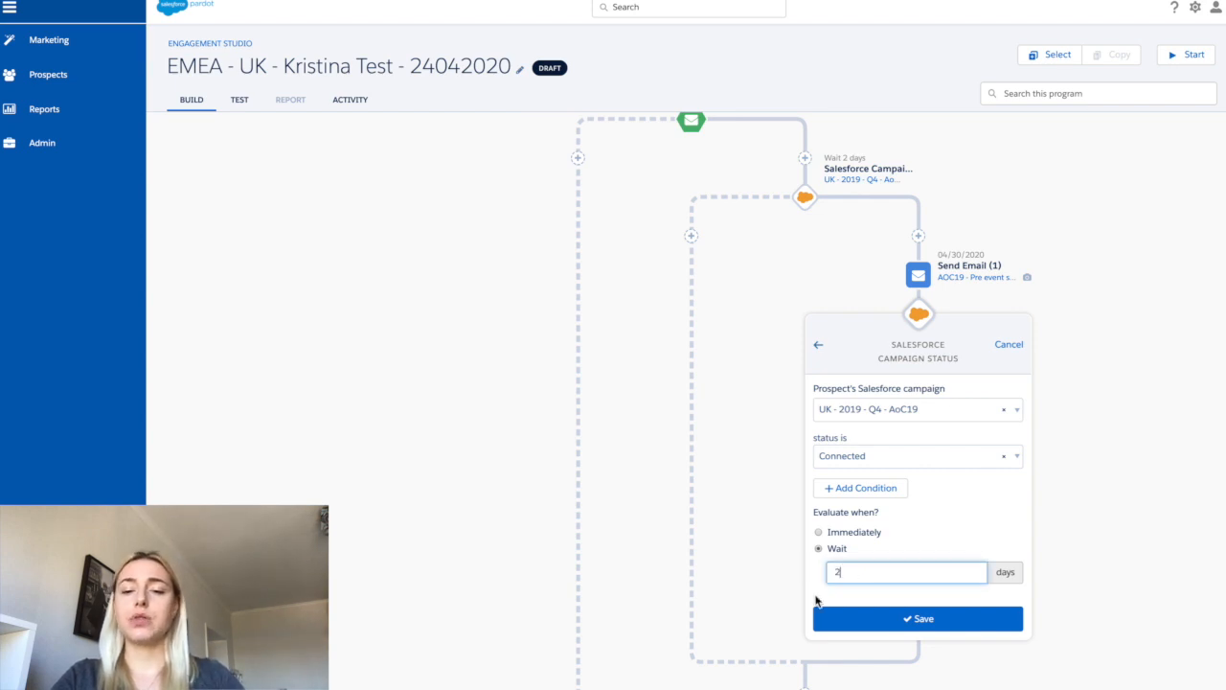
click(830, 620)
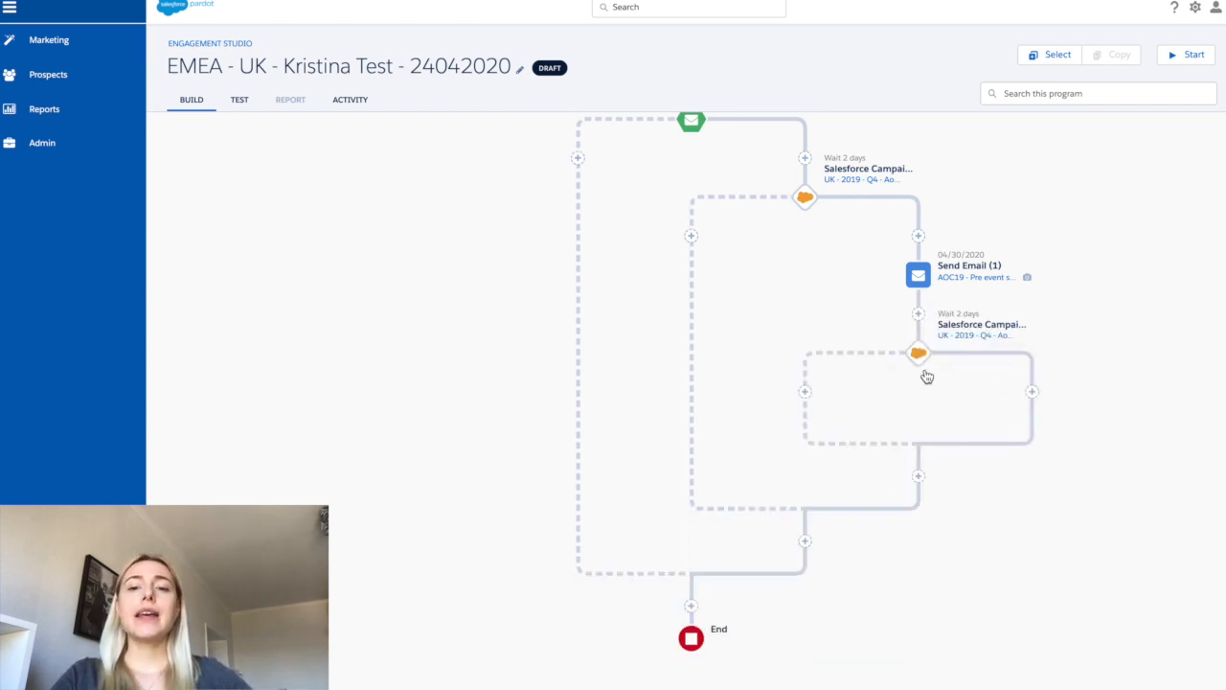
- End the new rule's Yes branch with an End step
click(1035, 391)
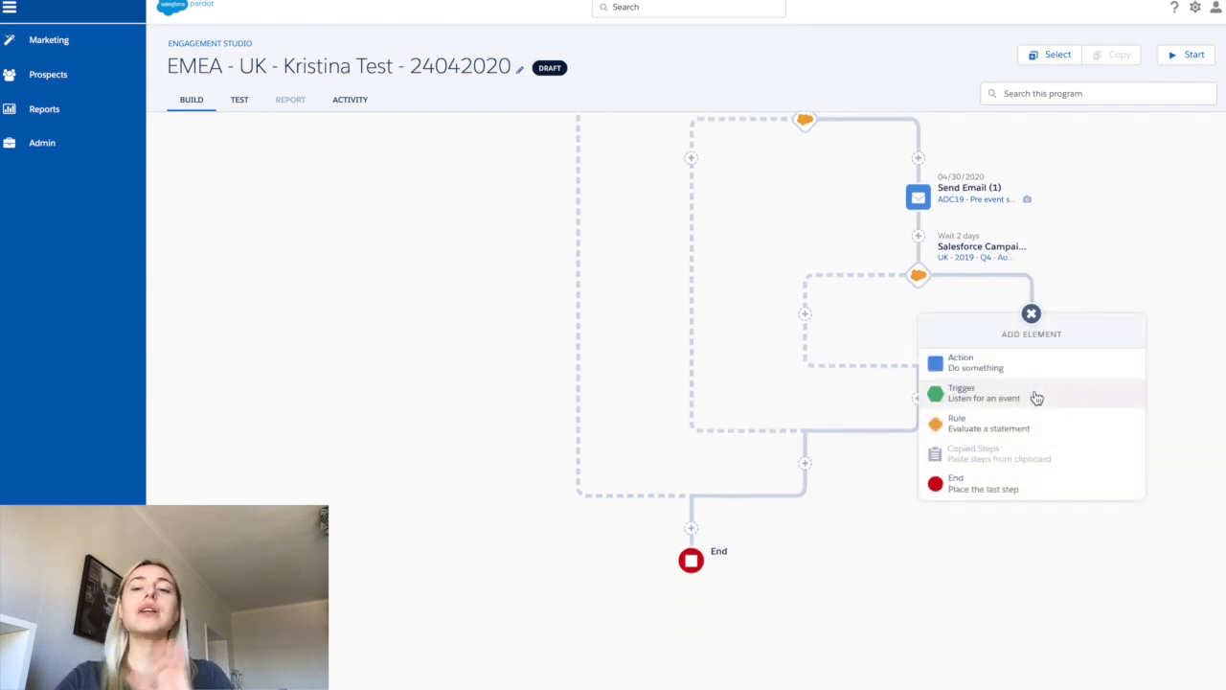
click(1003, 490)
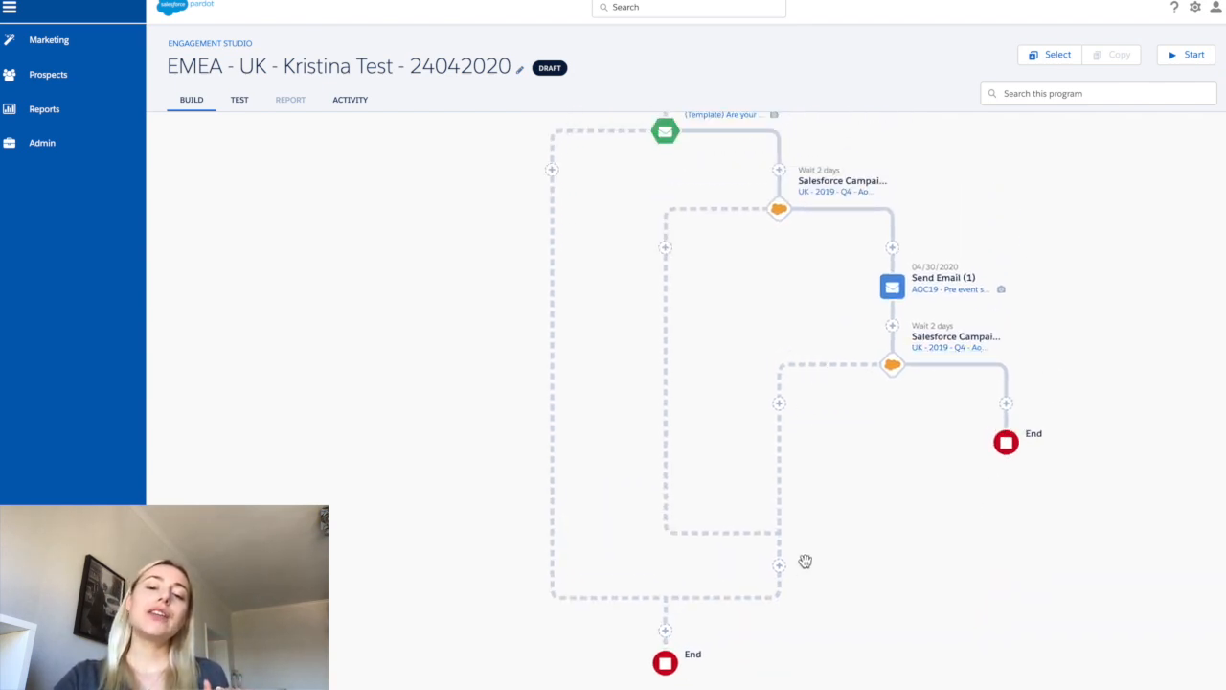
- Add a Send Email action just before the final End using the (Template) Are your IT students work-ready? template
click(666, 630)
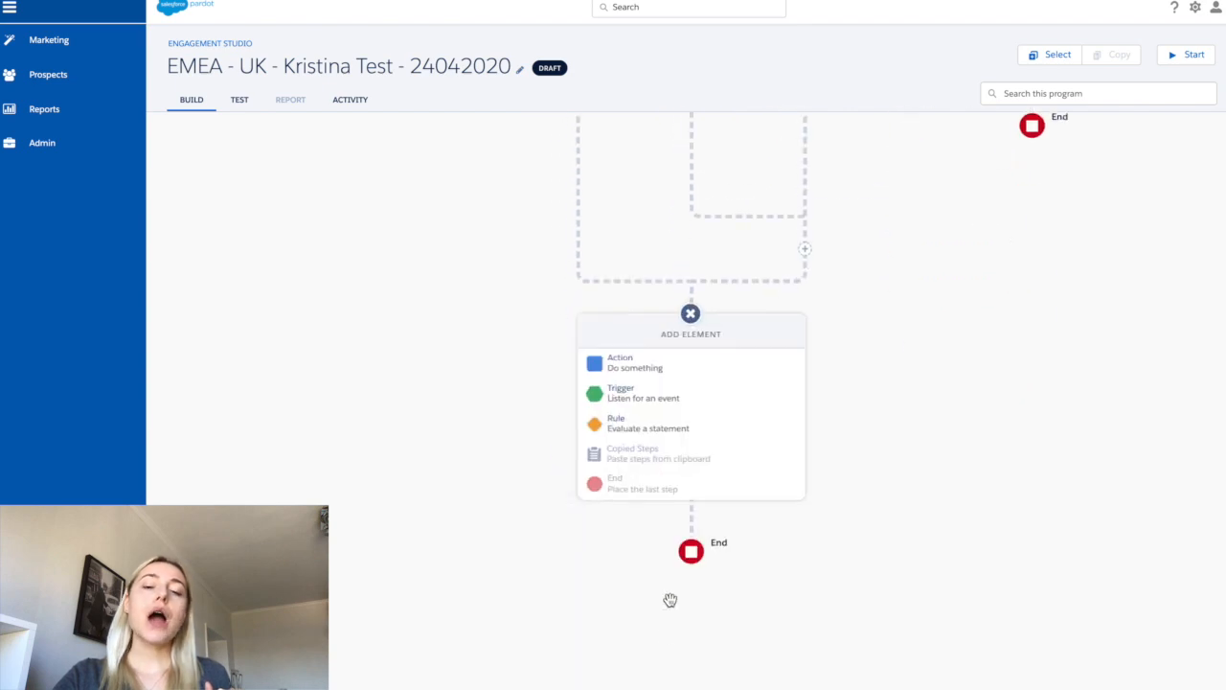
click(659, 372)
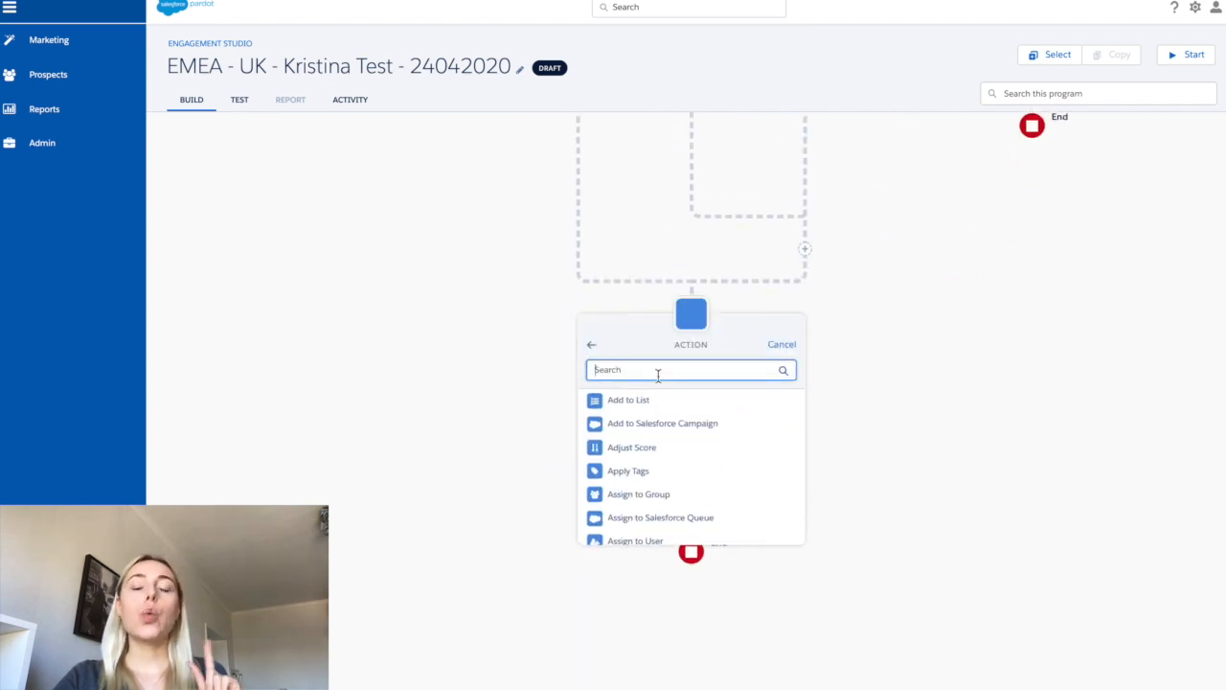
scroll(657, 464, down, 5)
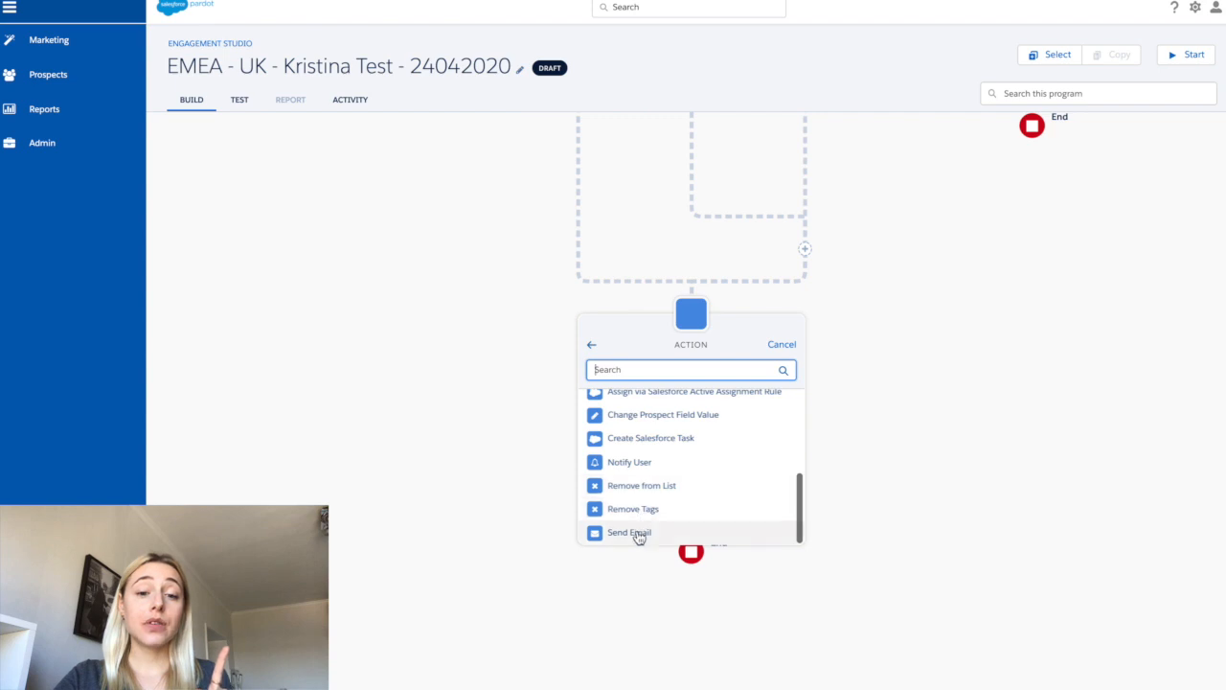
click(638, 537)
click(639, 400)
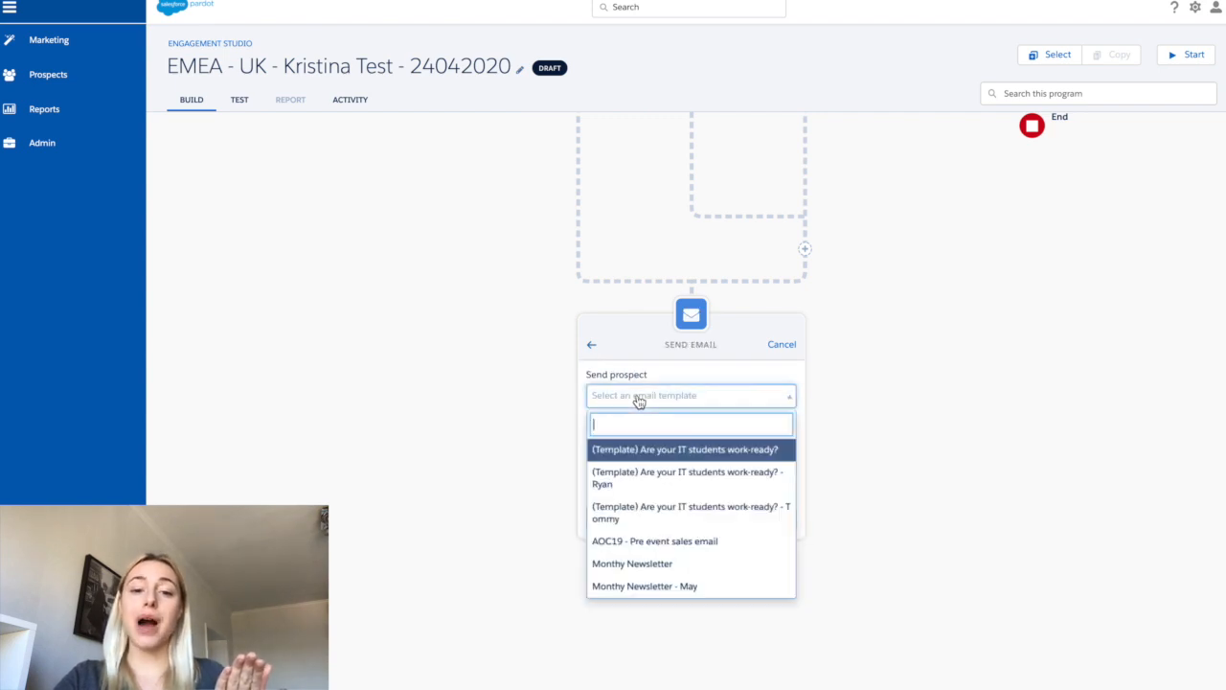
click(640, 470)
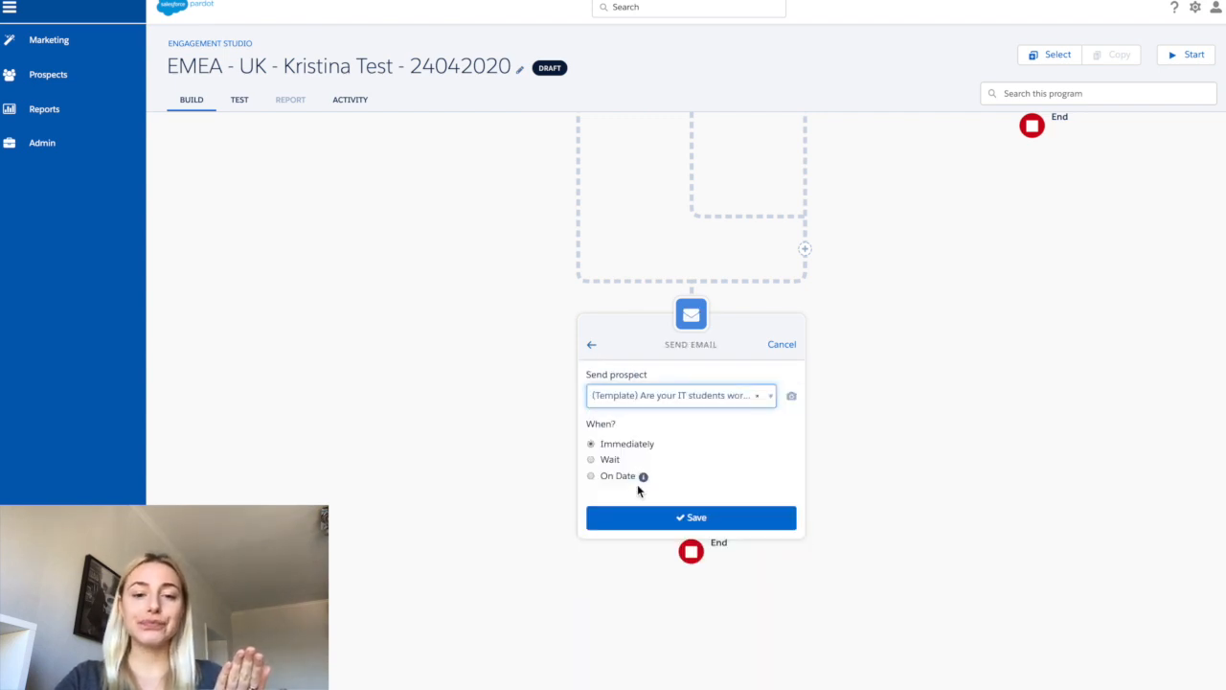
- Schedule that email to send on date 05/05/2020 and save the step
click(628, 482)
click(629, 499)
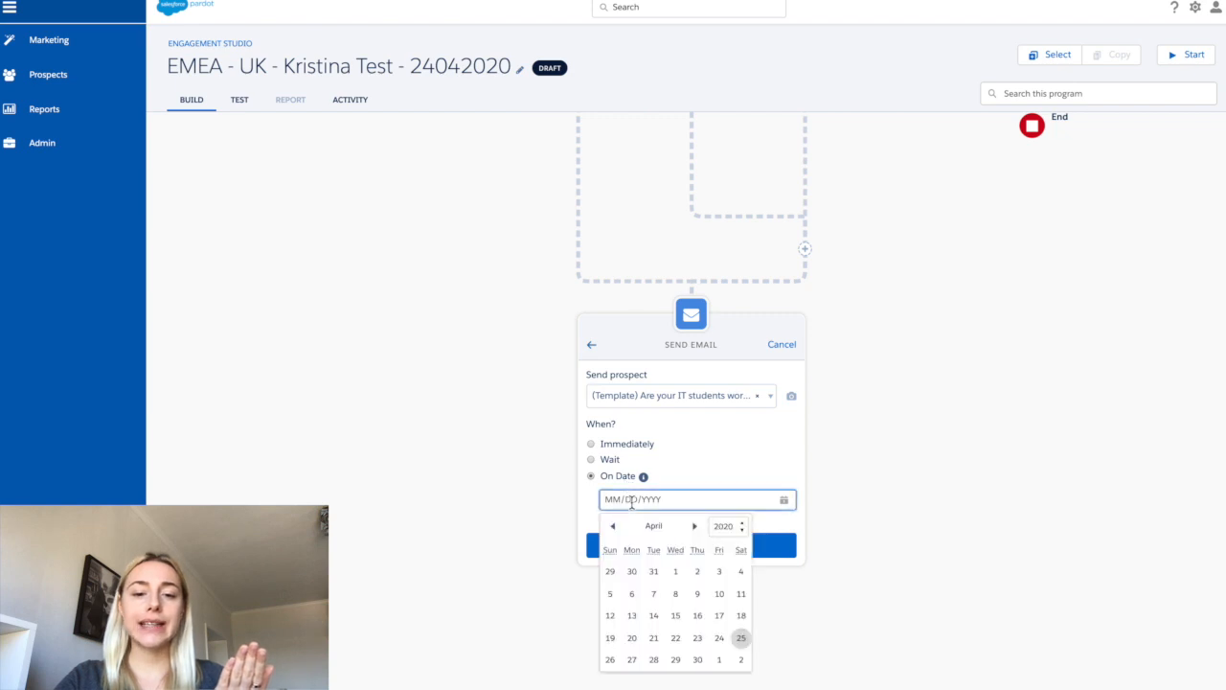
click(695, 526)
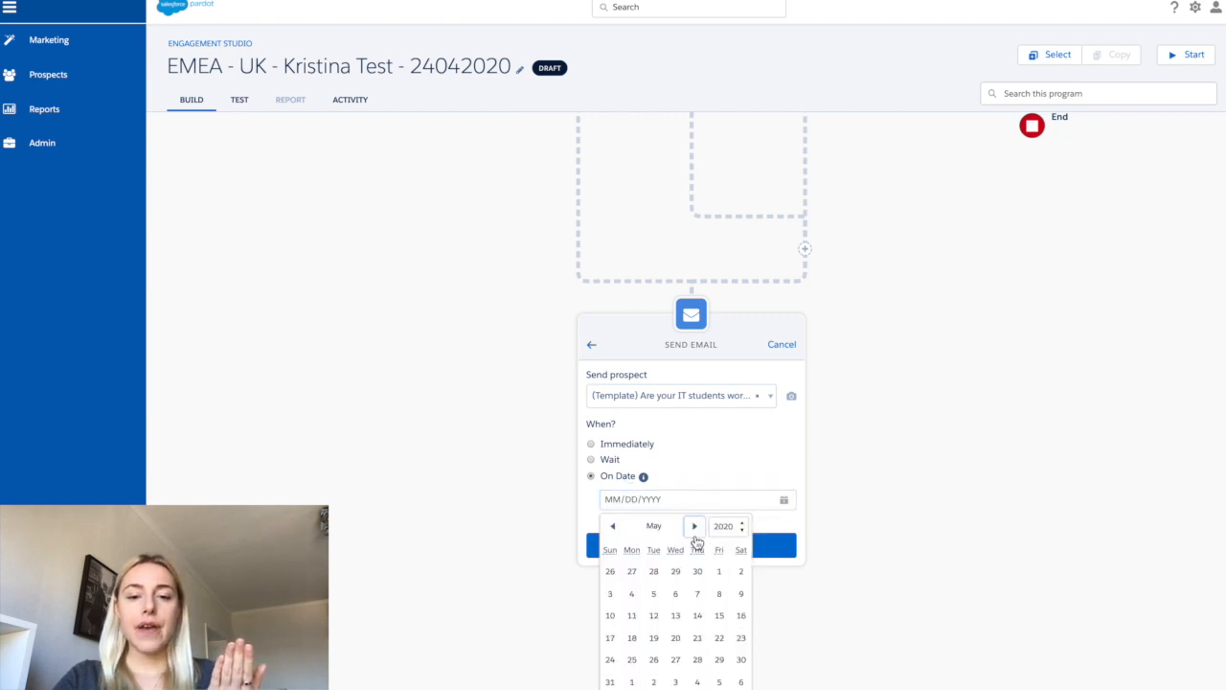
click(653, 594)
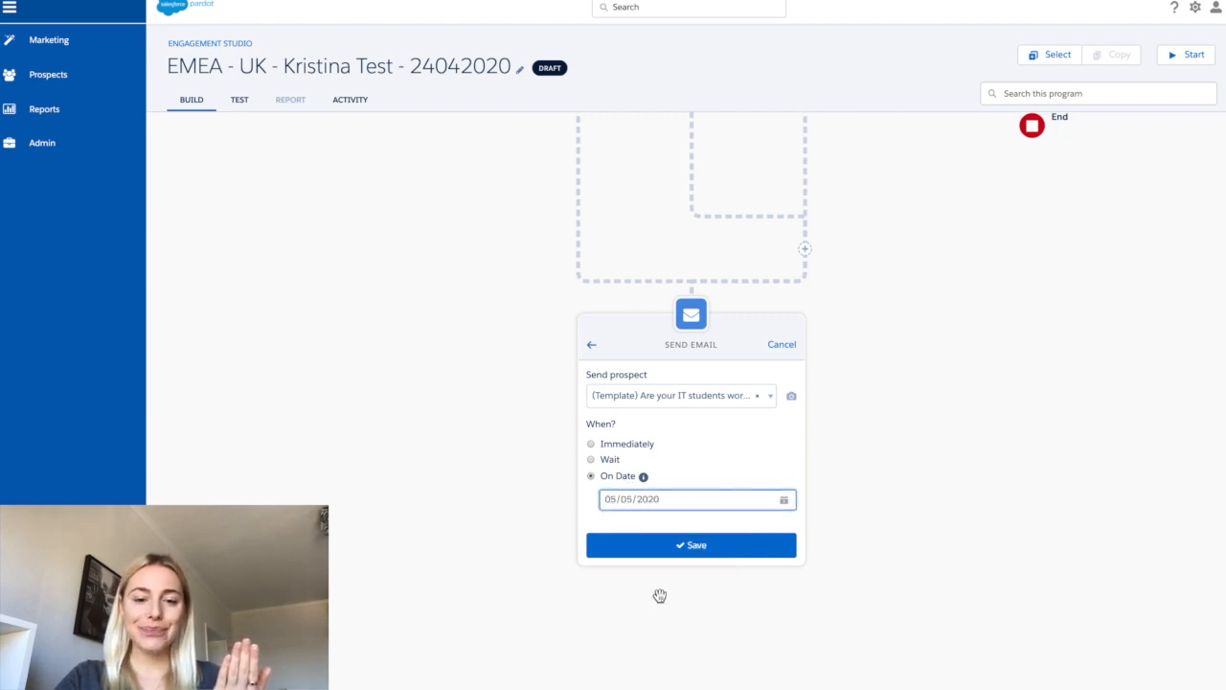
click(656, 541)
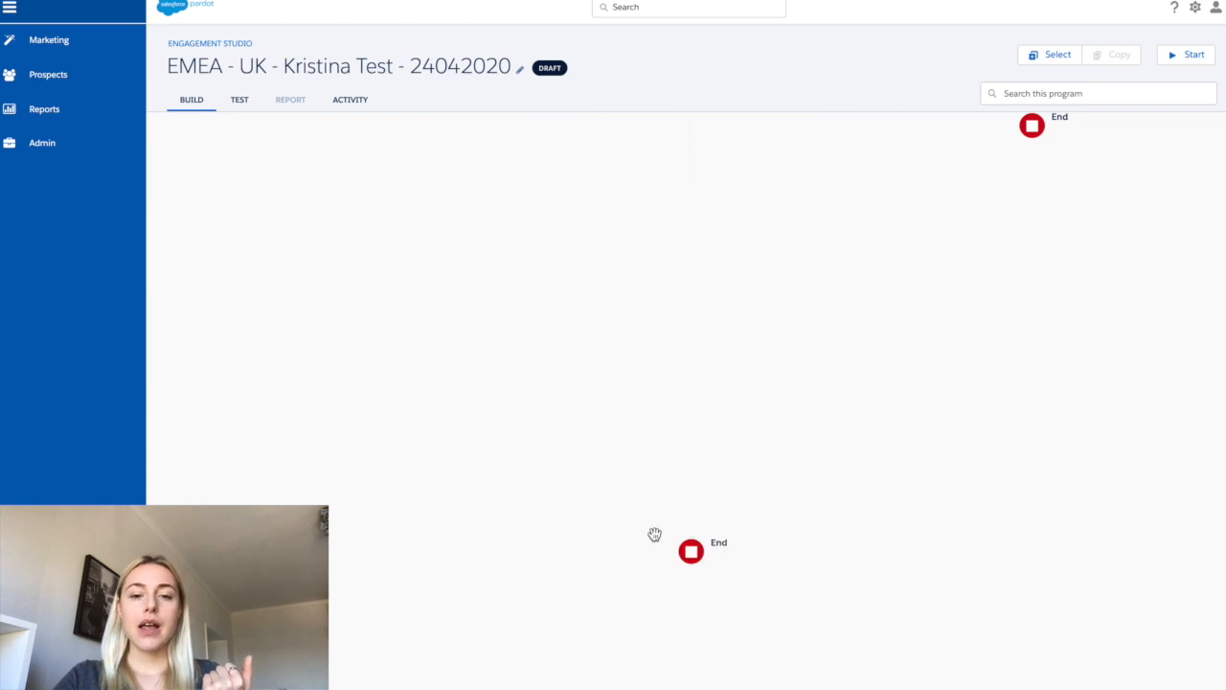
- Add a Send Email action on the email-open trigger's No branch using the (Template) Are your IT students work-ready? template and save it
scroll(656, 537, up, 2)
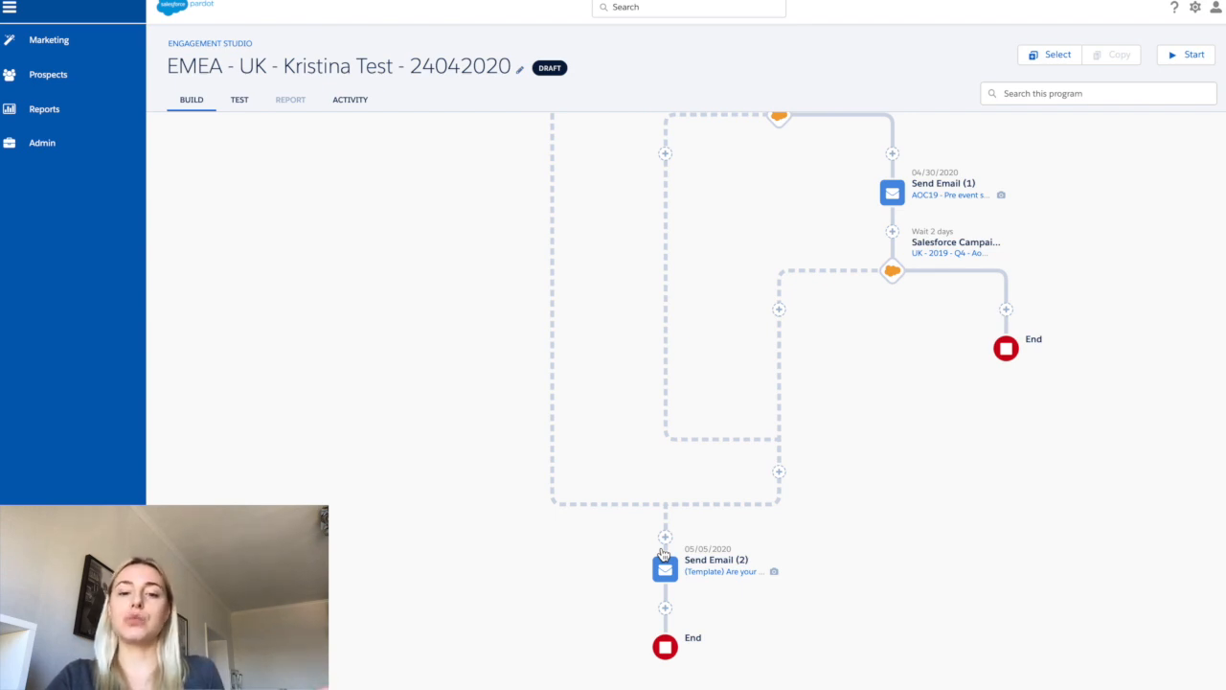
scroll(663, 554, up, 3)
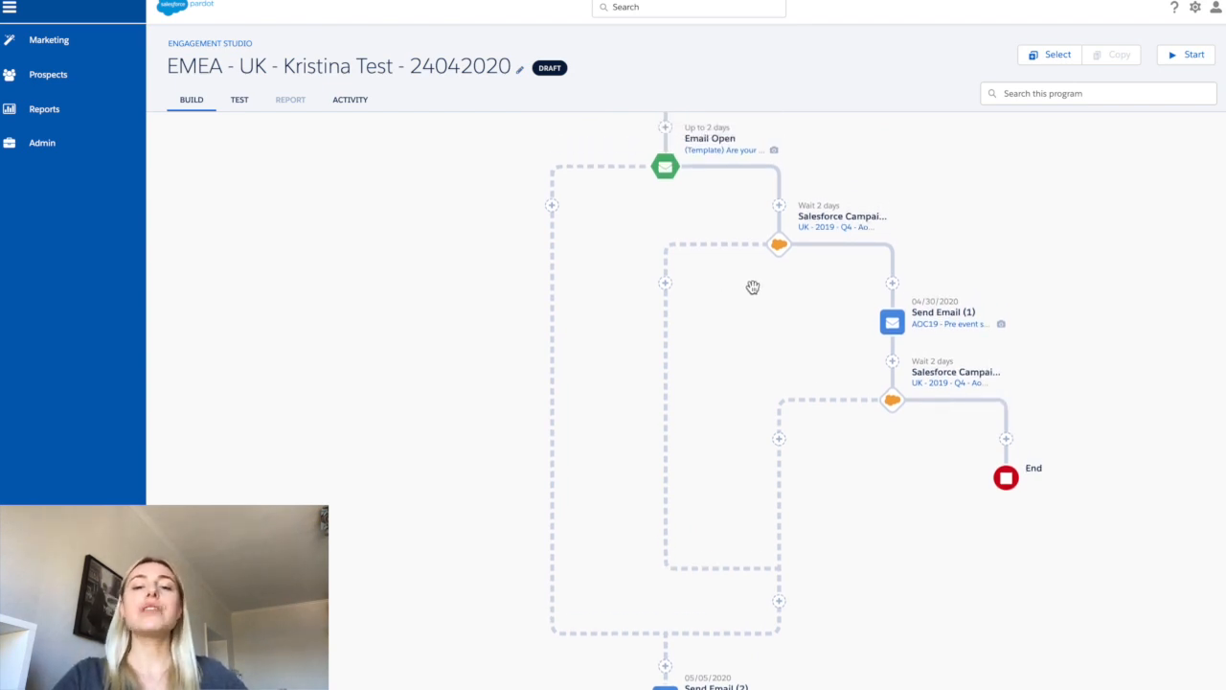
scroll(726, 184, up, 2)
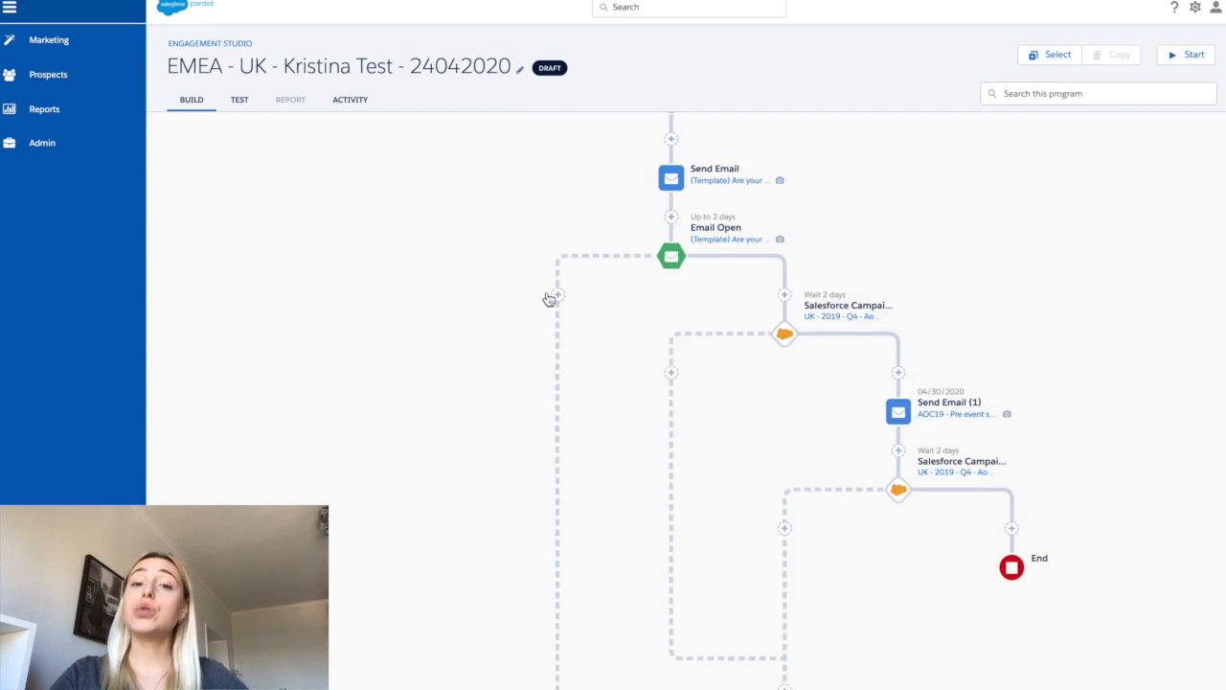
click(559, 296)
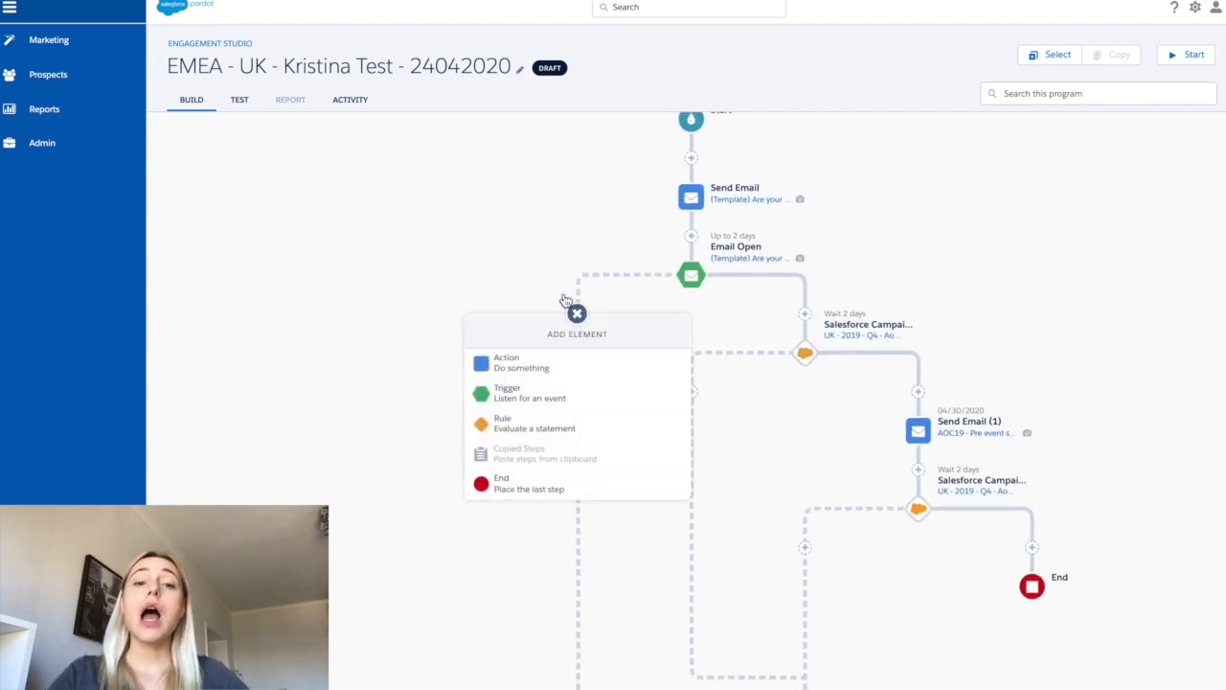
click(539, 373)
scroll(528, 455, down, 5)
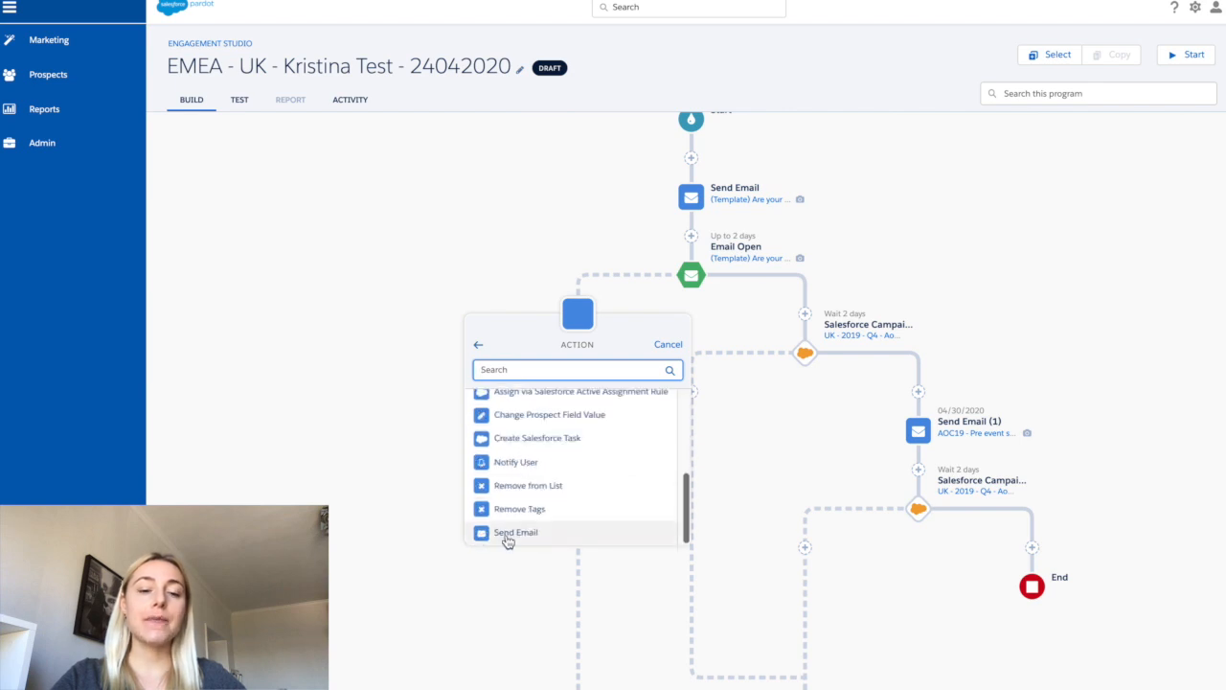
click(508, 537)
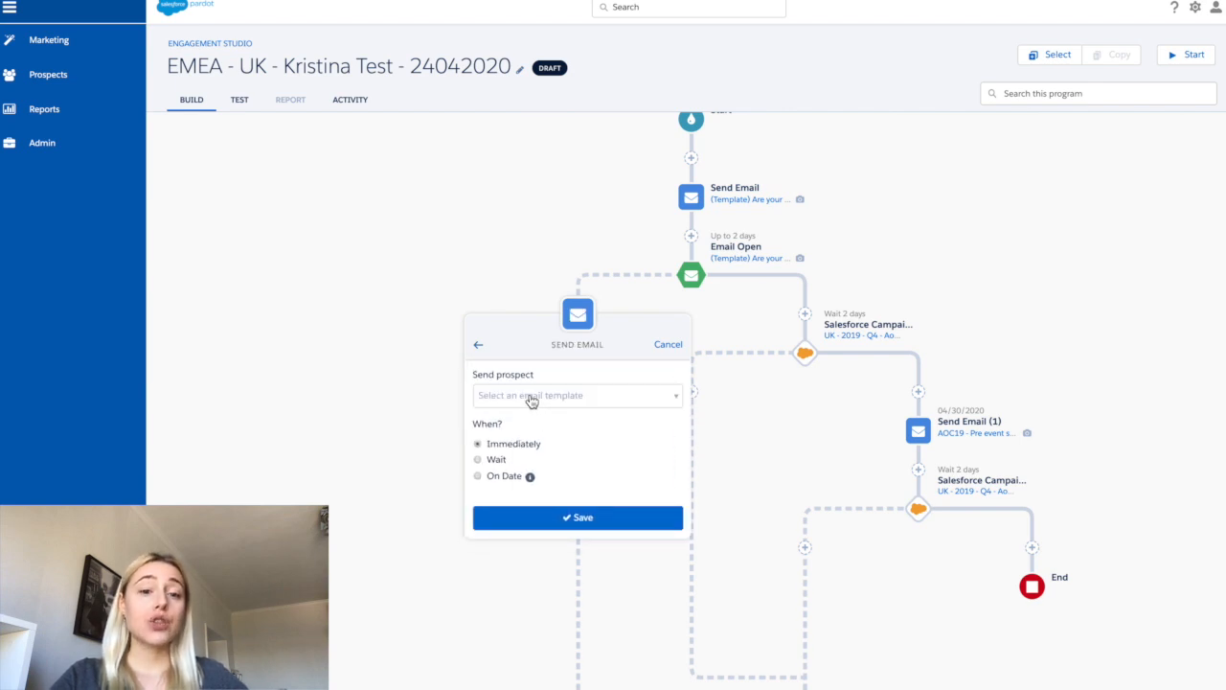
click(532, 401)
click(520, 446)
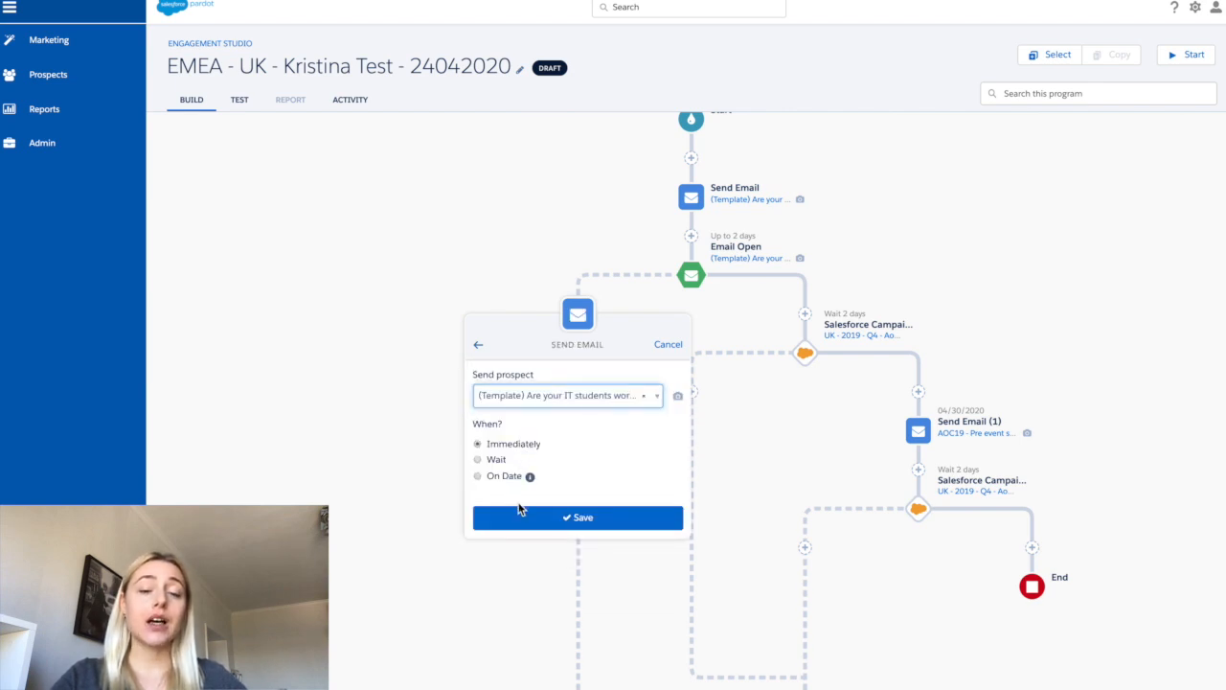
click(521, 516)
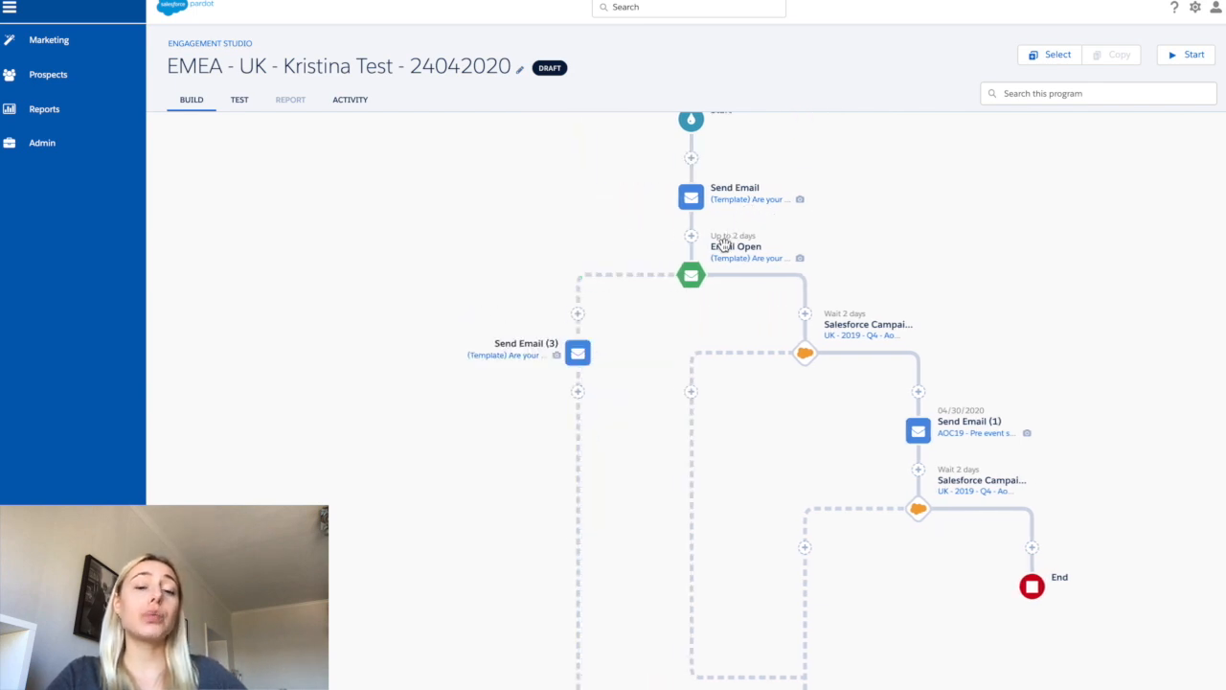
- Edit Send Email (3) to send after waiting 5 days and save it
click(576, 352)
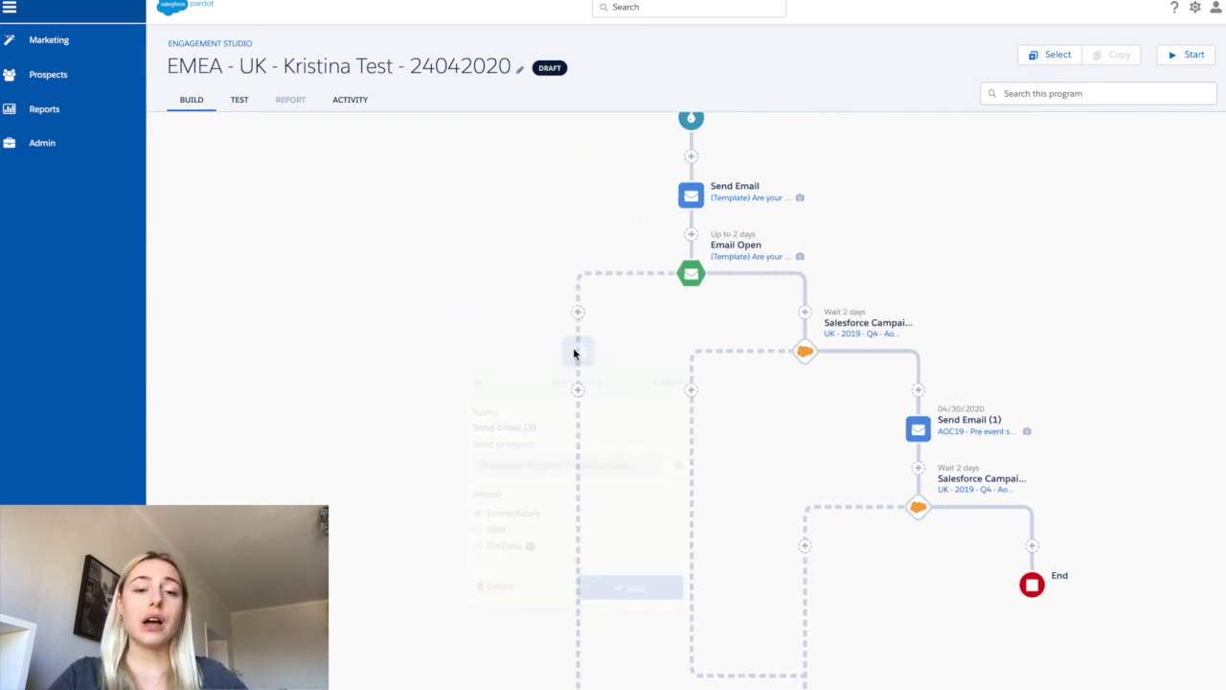
click(496, 458)
click(520, 479)
text(5)
click(623, 547)
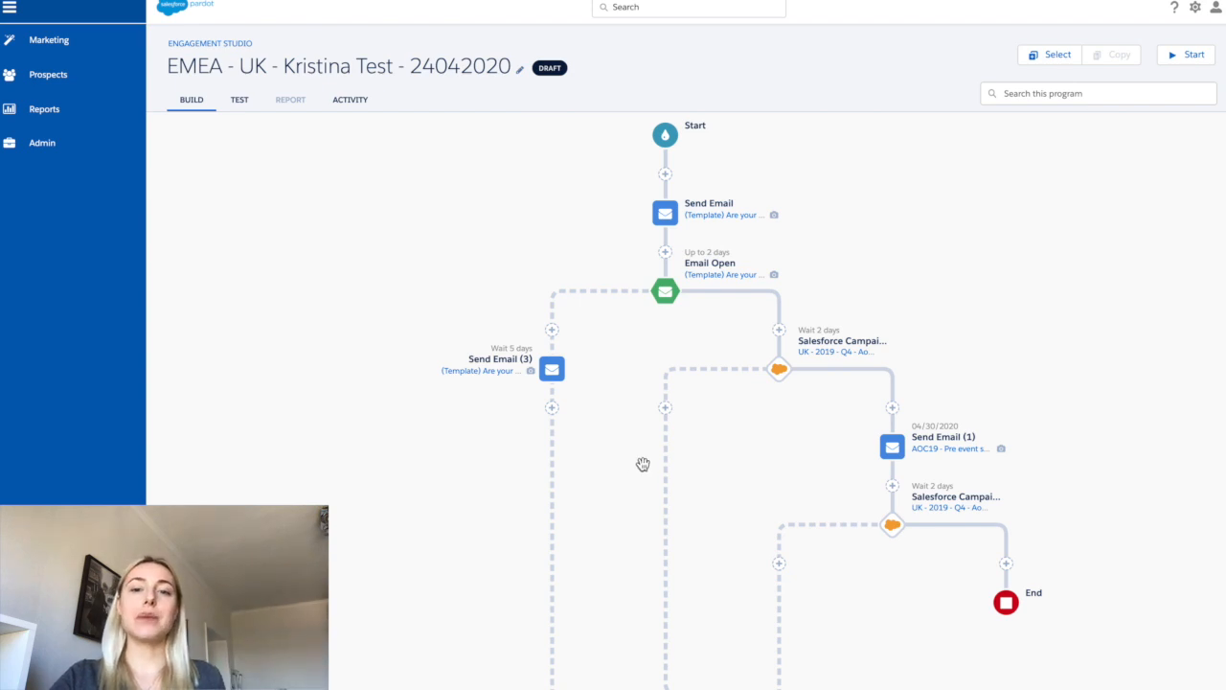
- Add a Salesforce Campaign Status rule below Send Email (3) for campaign UK - 2019 - Q3 - SES19 with status Sent, evaluated immediately, and save it
click(552, 410)
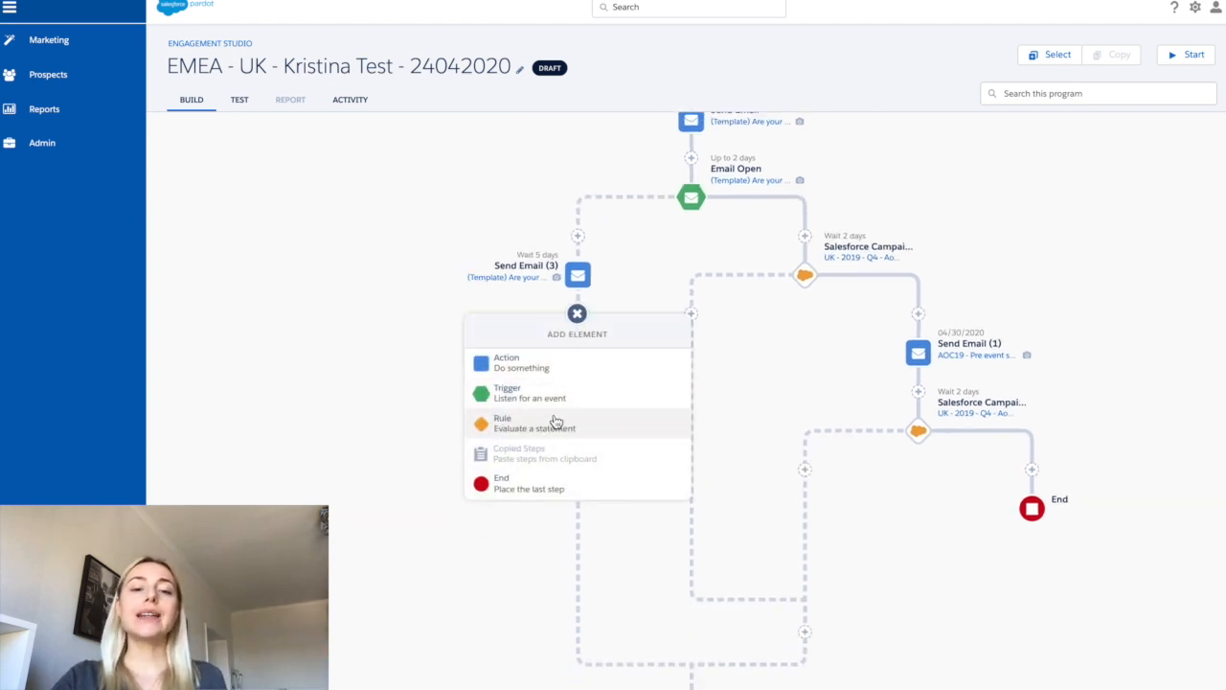
click(550, 427)
scroll(631, 445, down, 3)
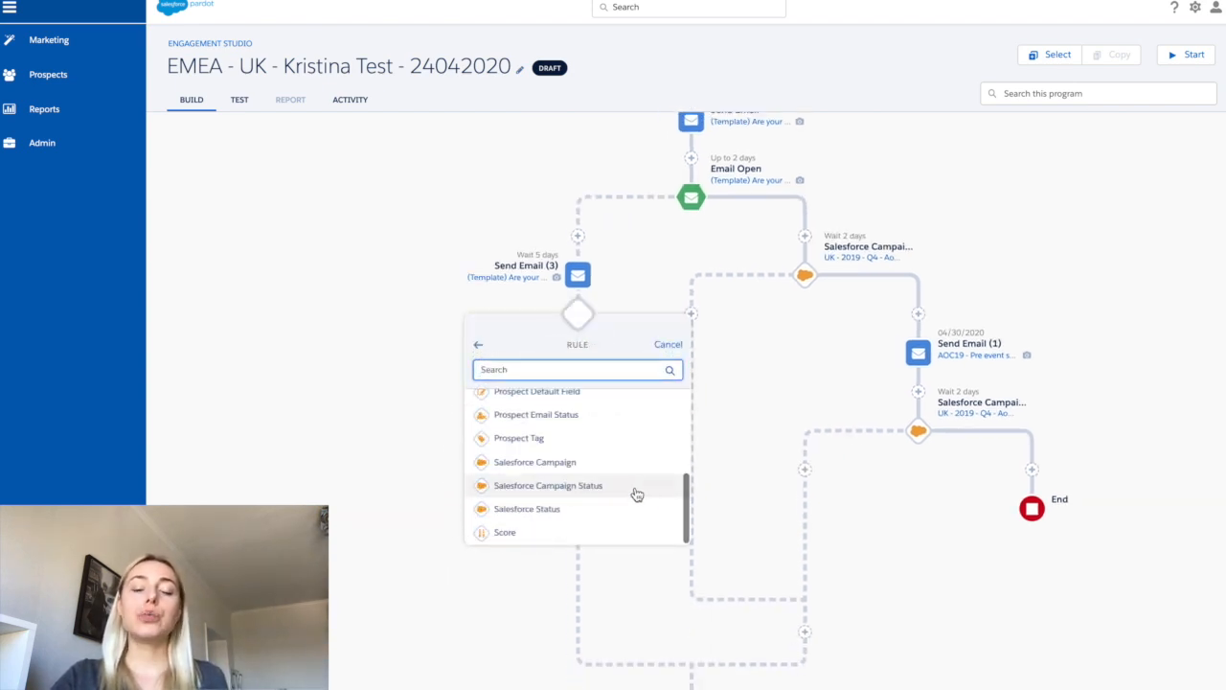
click(632, 494)
click(632, 412)
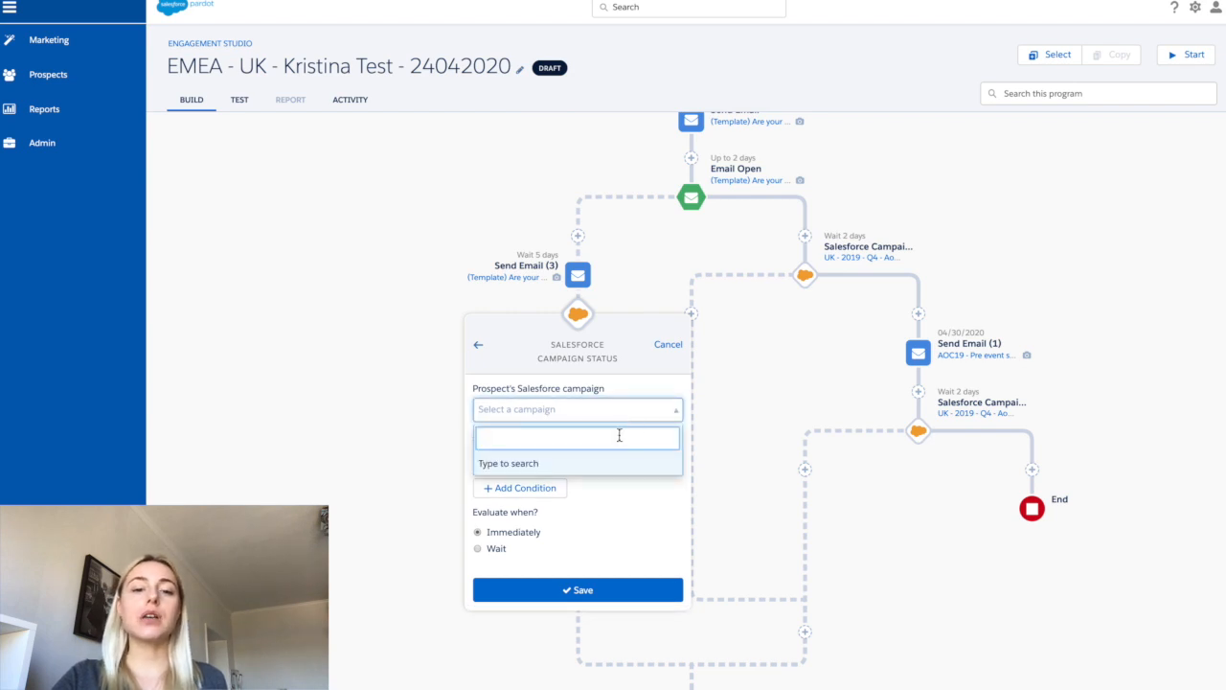
text(uk)
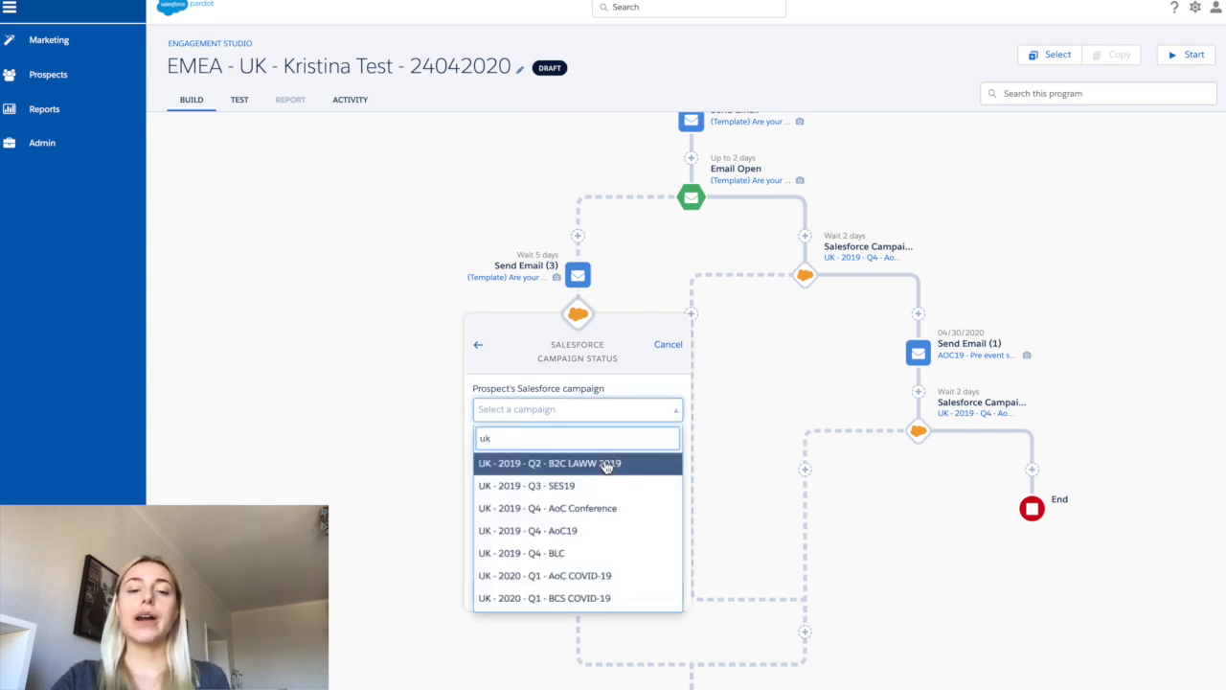
click(592, 494)
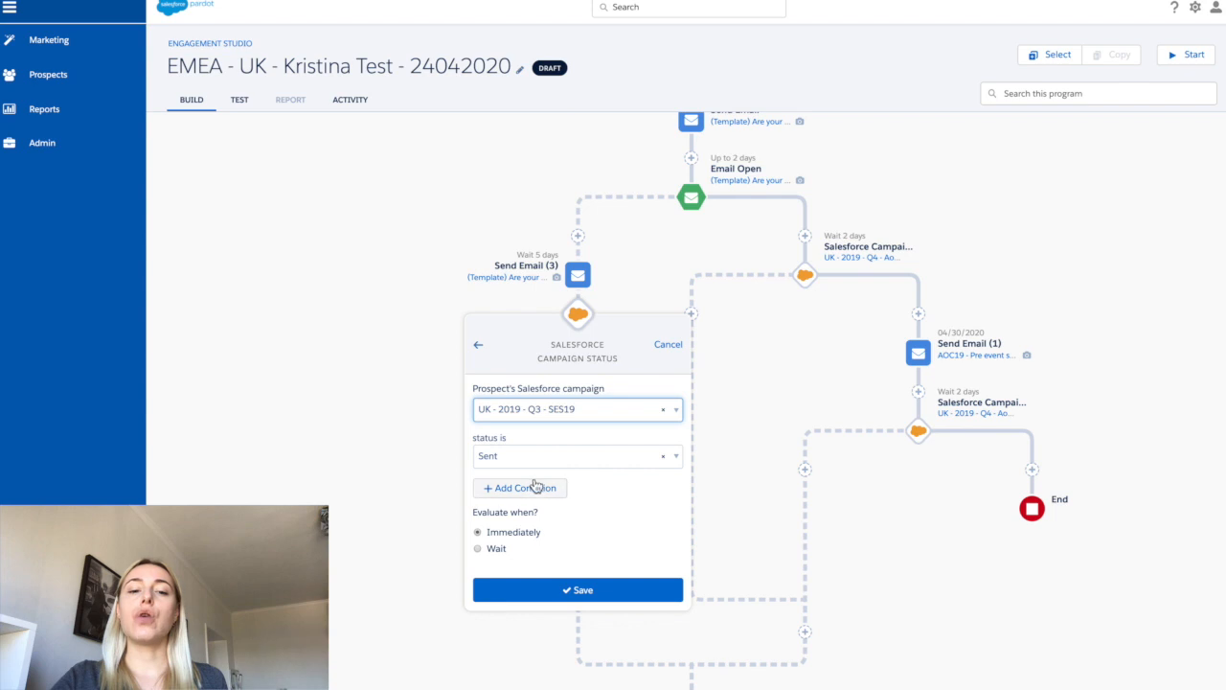
click(529, 460)
click(528, 532)
click(536, 591)
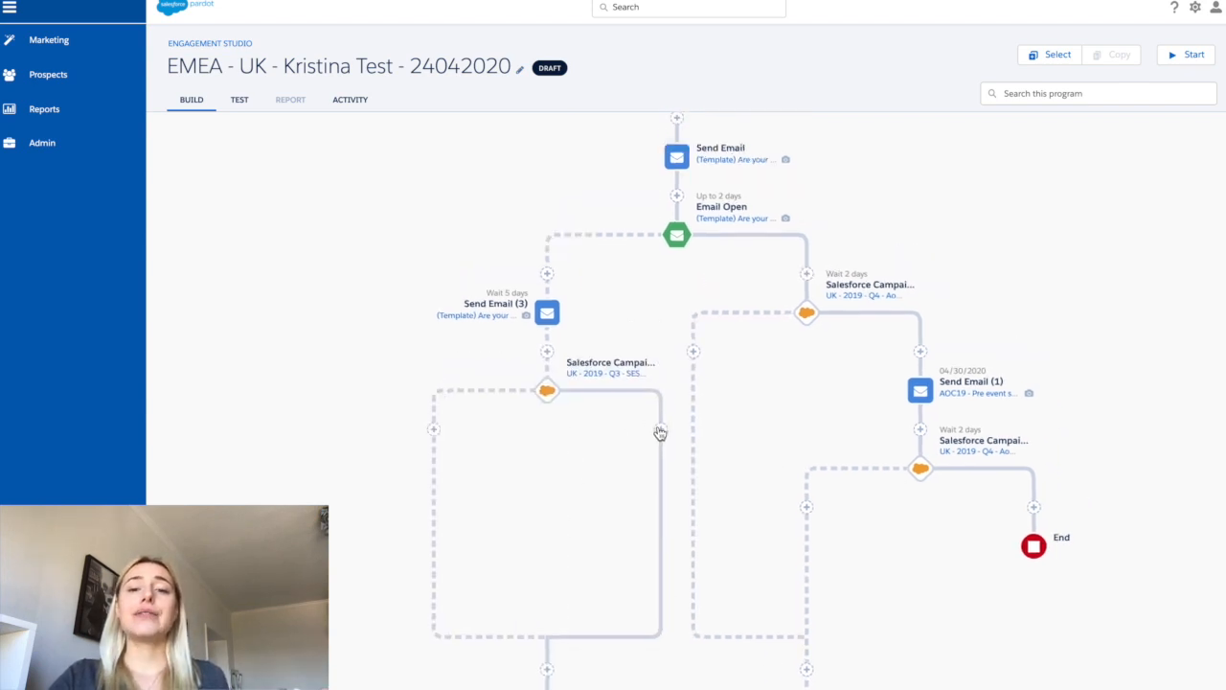
- Add a Send Email action on the new rule's Yes branch without choosing a template yet
click(660, 431)
click(657, 362)
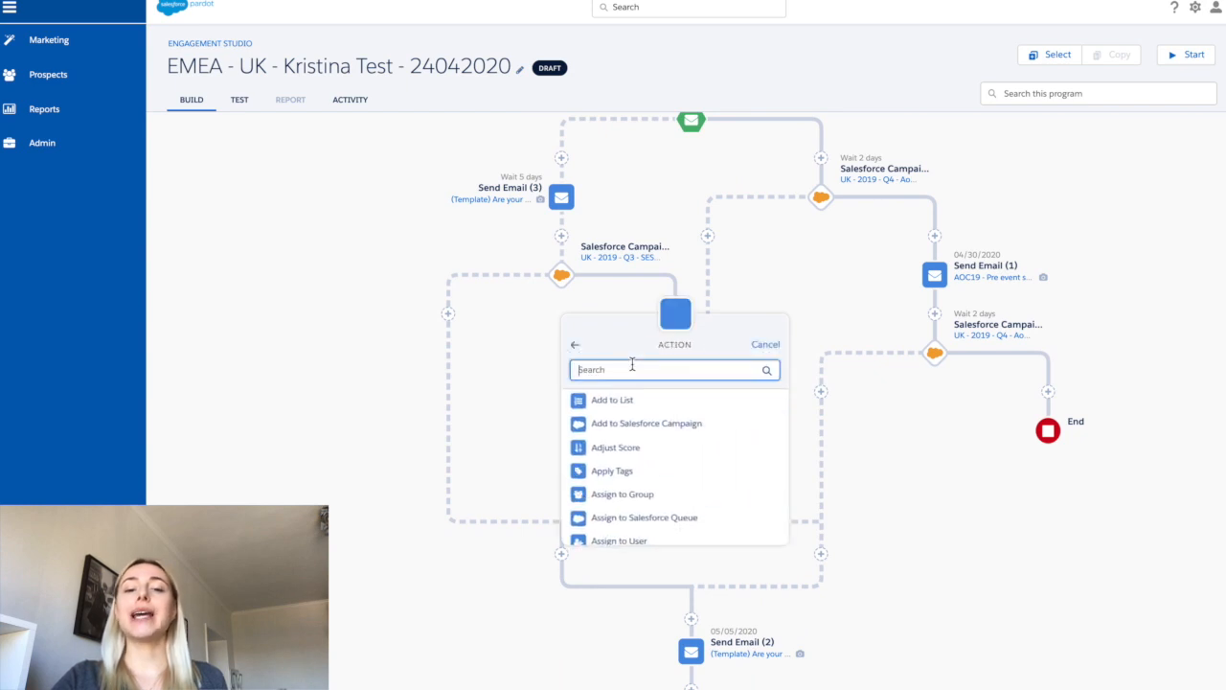
scroll(628, 479, down, 5)
click(623, 534)
click(657, 522)
- Add a Salesforce Campaign Status rule below Send Email (4) and save it without settings
click(628, 392)
click(624, 418)
scroll(632, 467, down, 5)
click(626, 484)
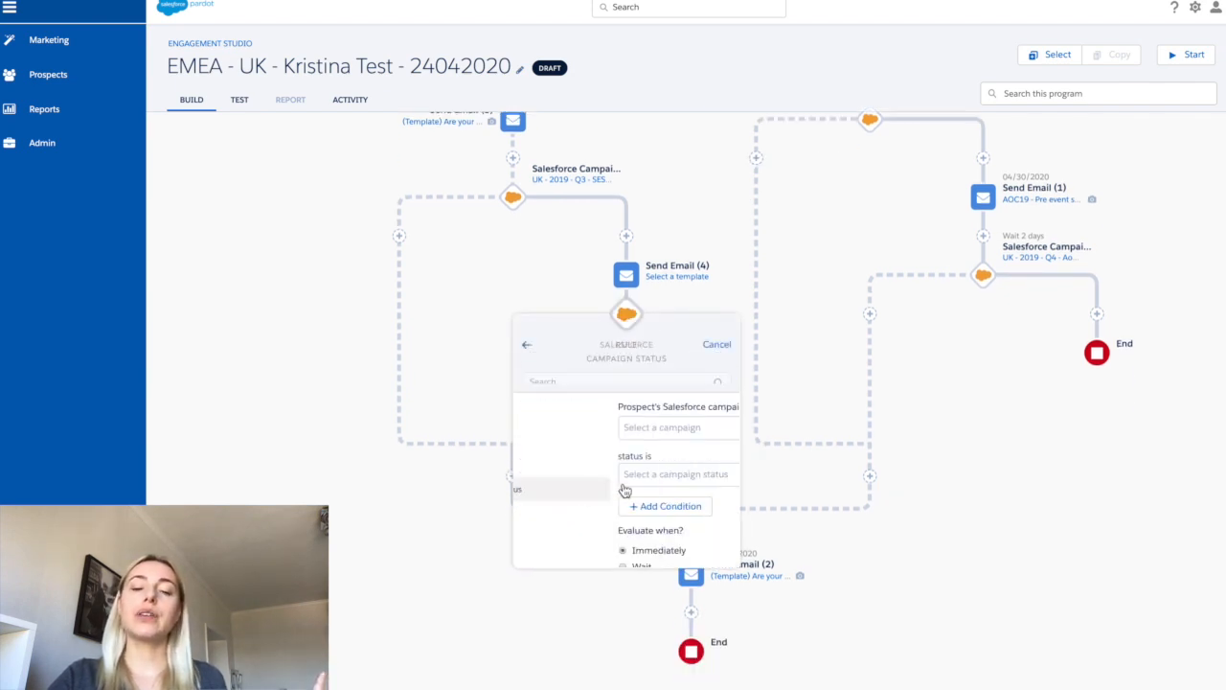
click(602, 592)
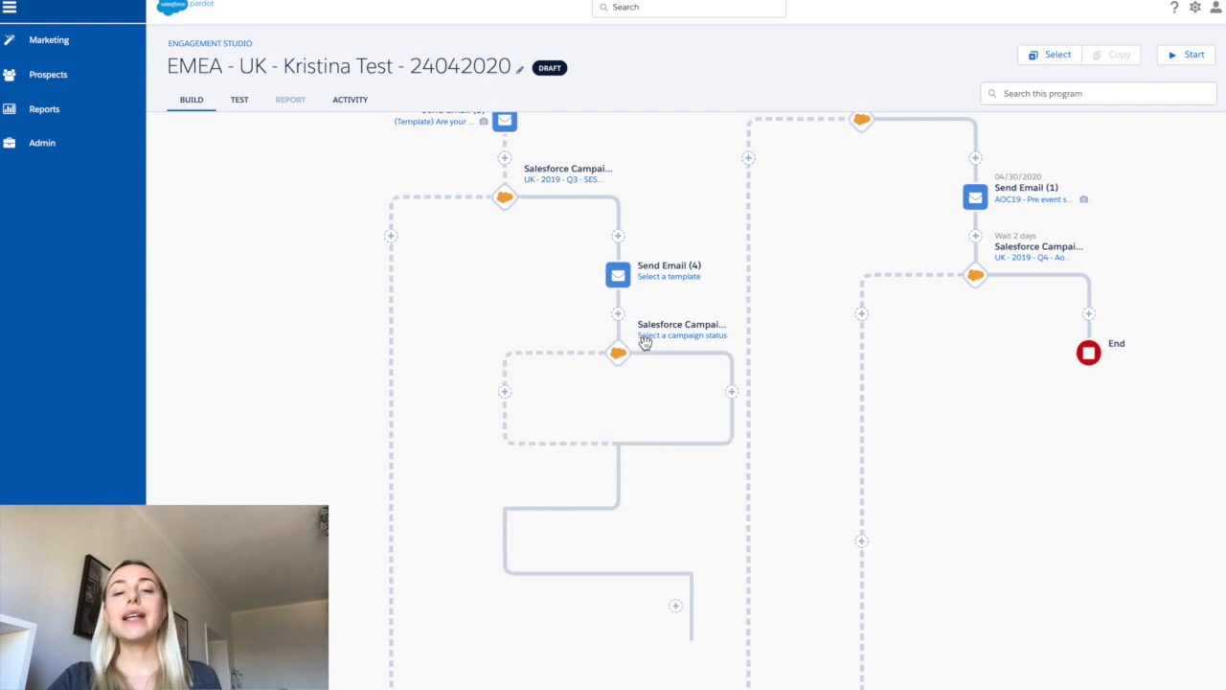
- Add an Add to List action on the SES19 rule's No branch and save it without a list
drag(684, 210, 645, 343)
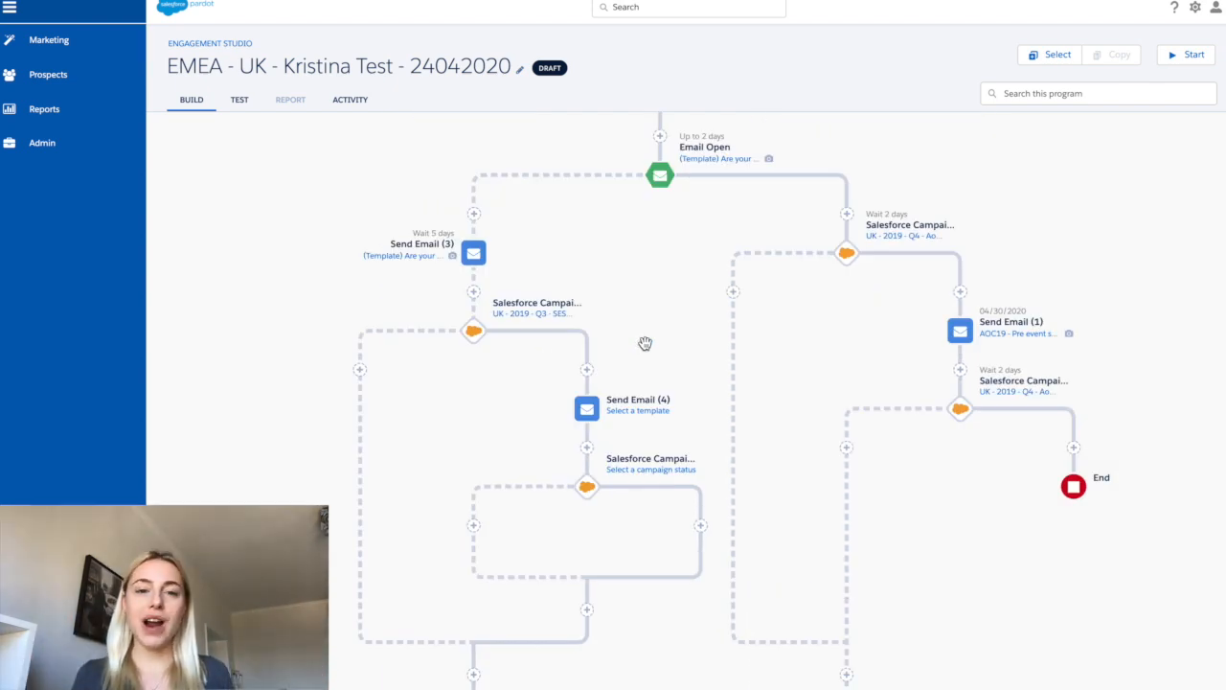
scroll(645, 343, up, 1)
scroll(645, 343, up, 1)
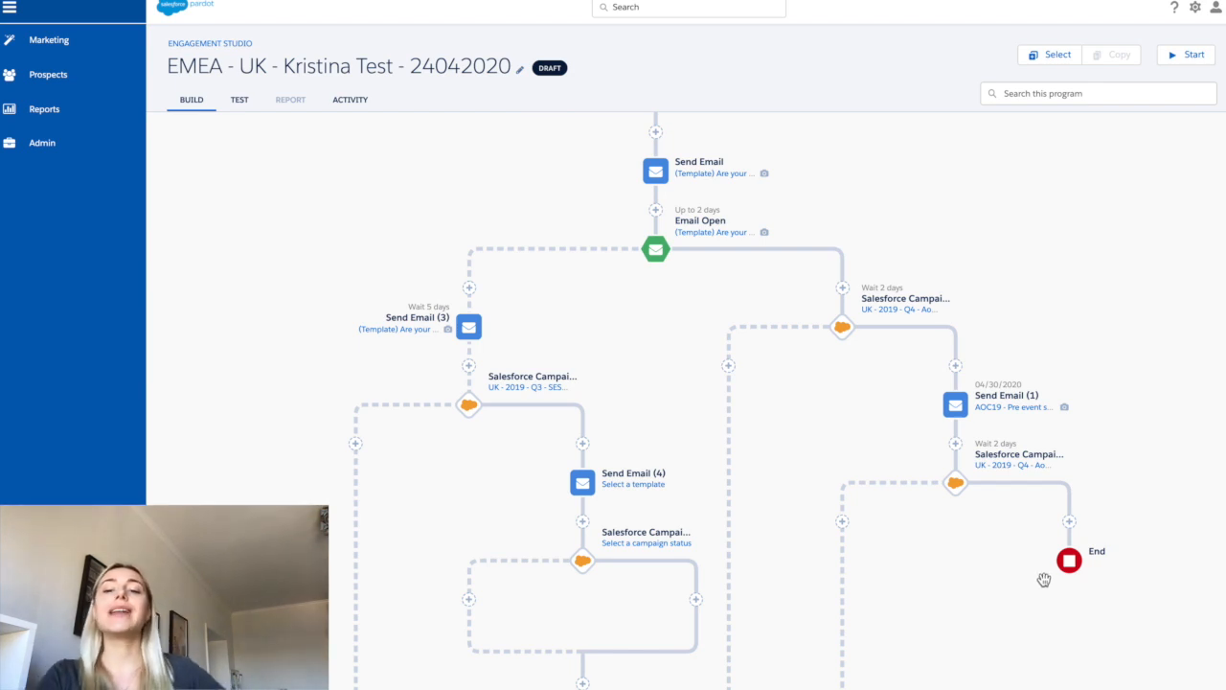
click(356, 443)
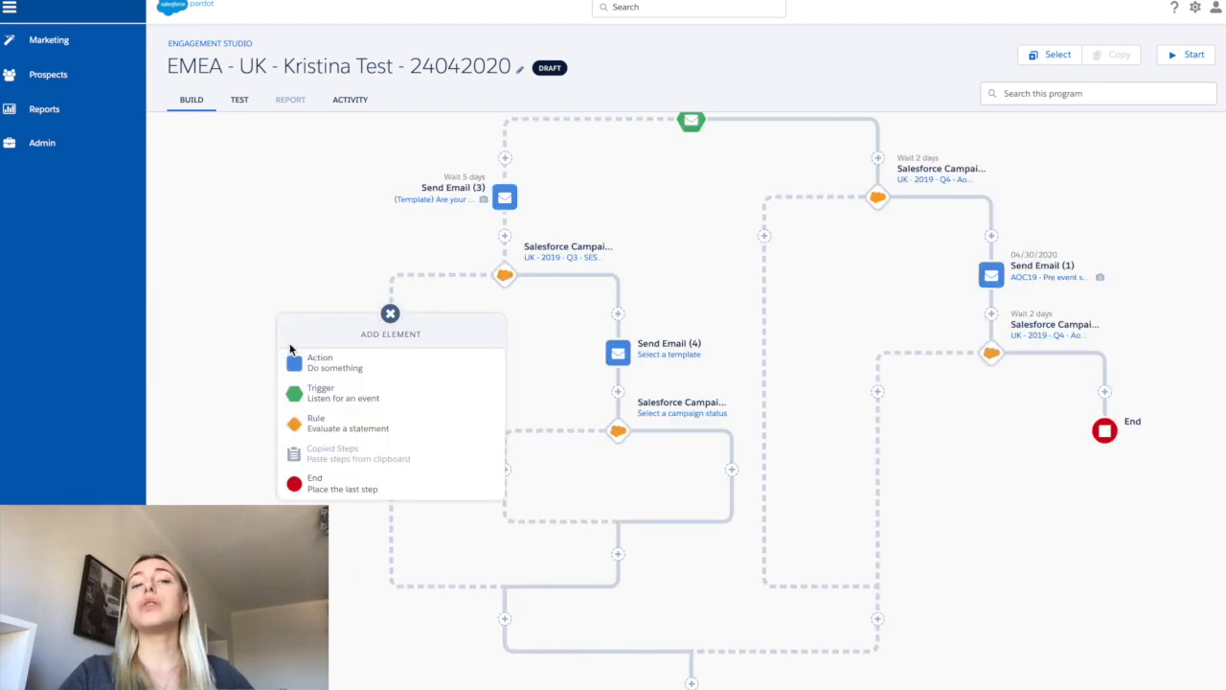
click(403, 365)
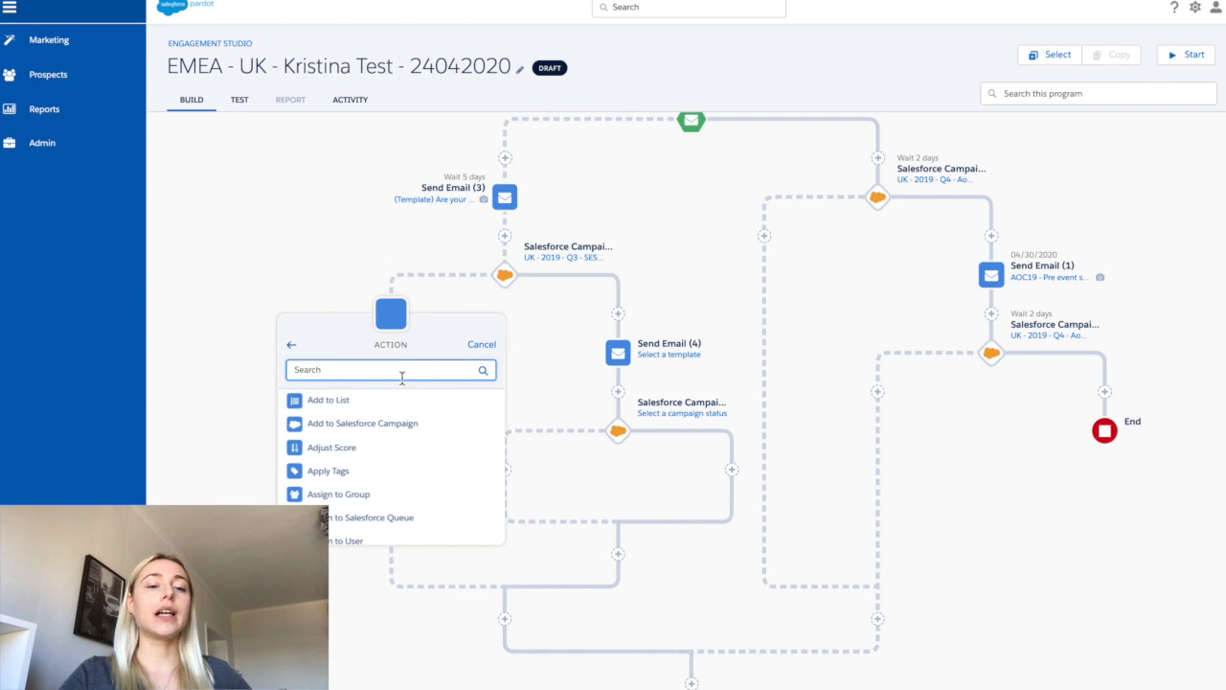
click(391, 402)
click(367, 501)
- Browse the available action types for the Yes branch of the rule below Send Email (4)
scroll(367, 494, up, 1)
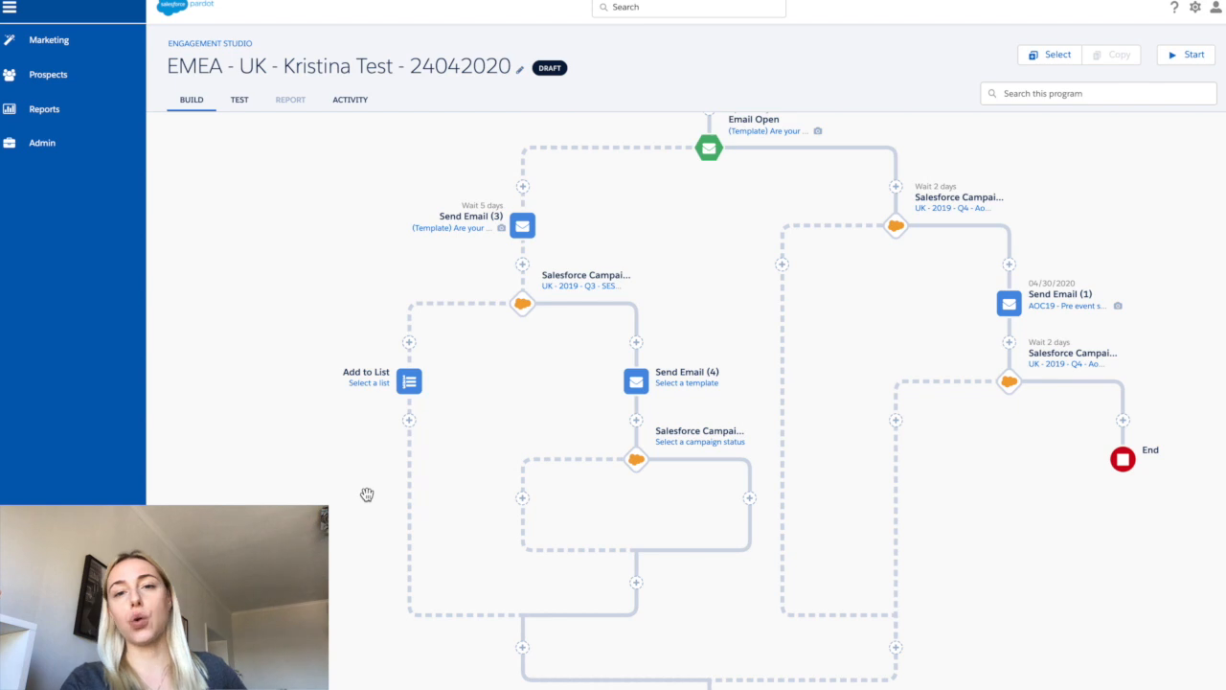
scroll(376, 429, up, 2)
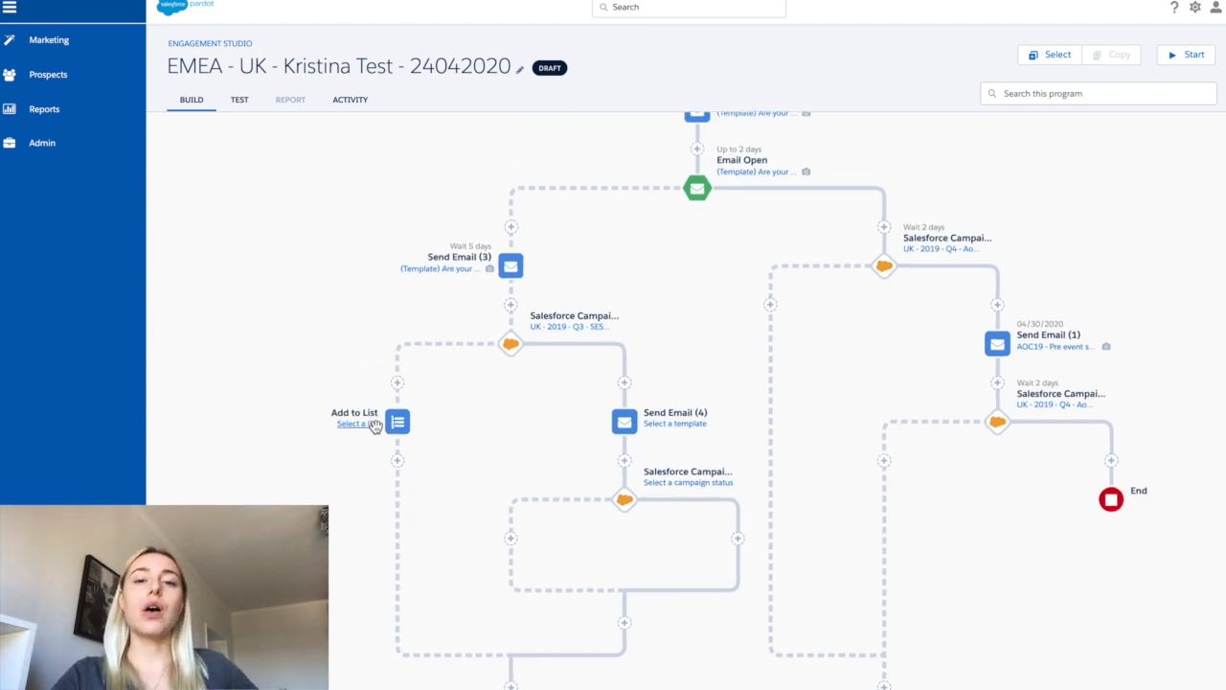
scroll(376, 432, down, 5)
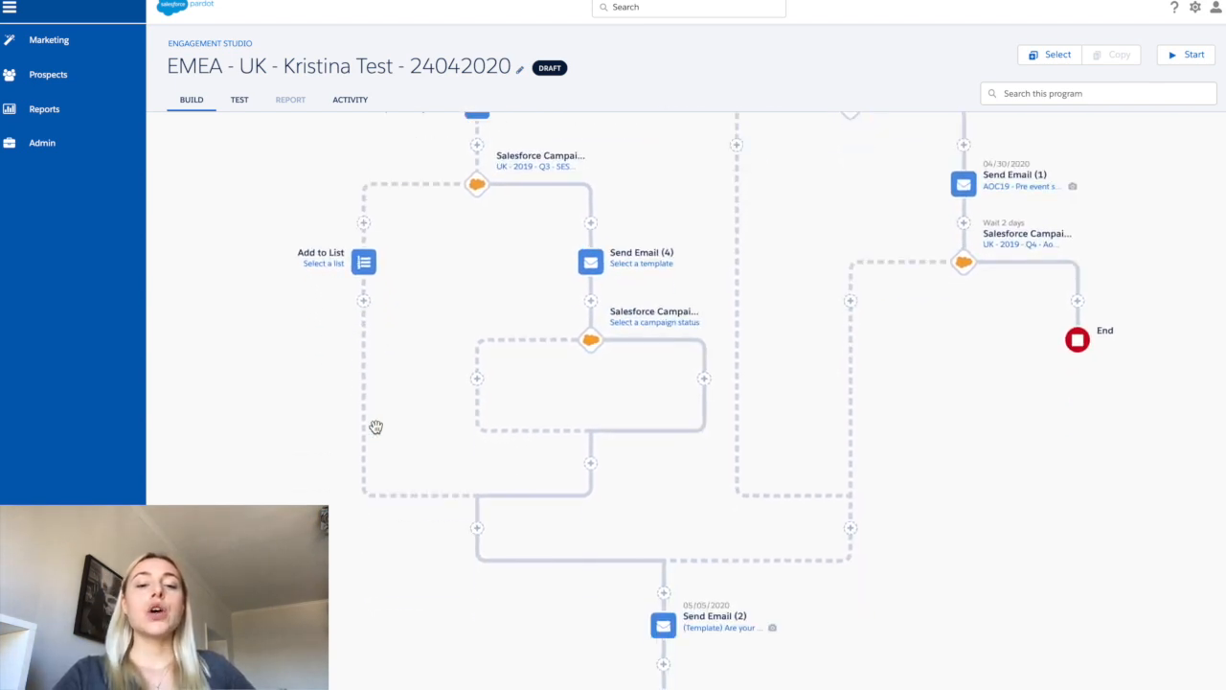
click(706, 380)
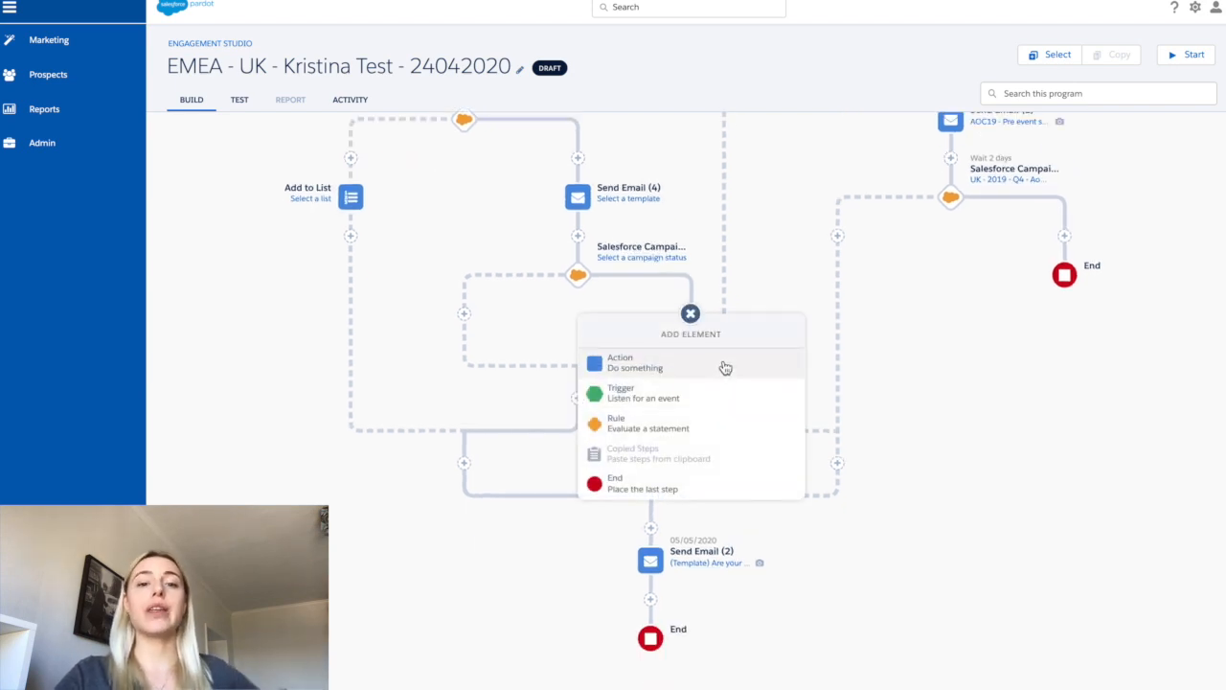
click(725, 367)
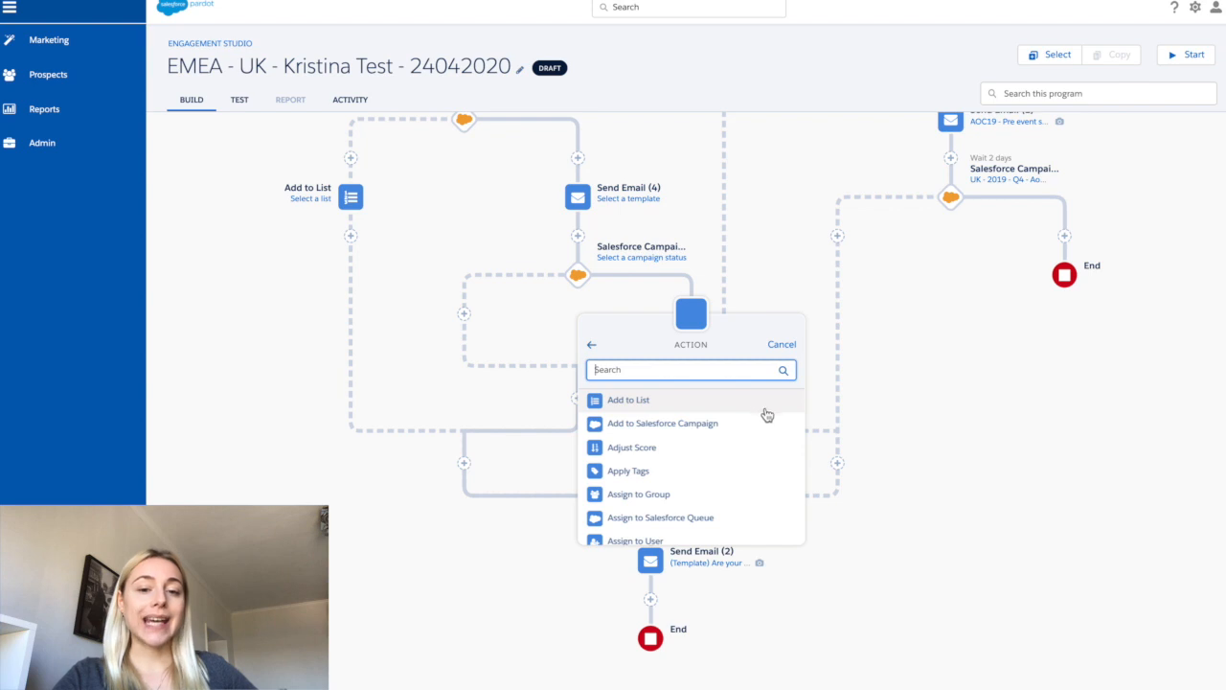
scroll(769, 428, down, 2)
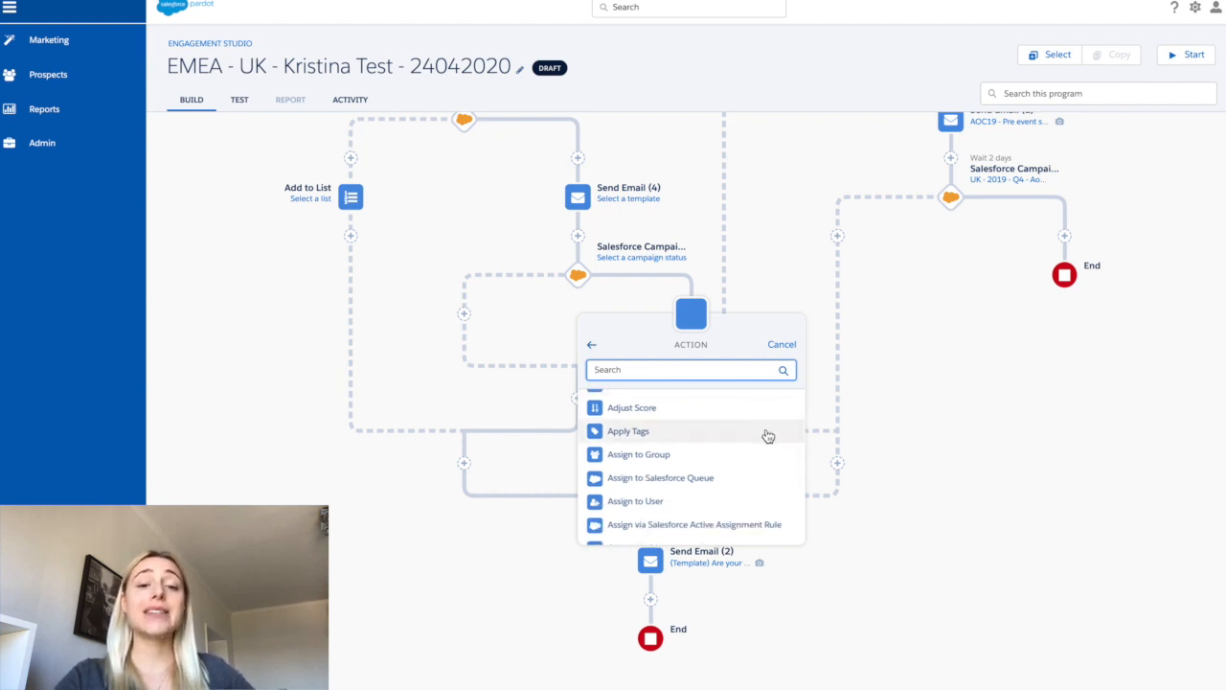
scroll(767, 436, down, 1)
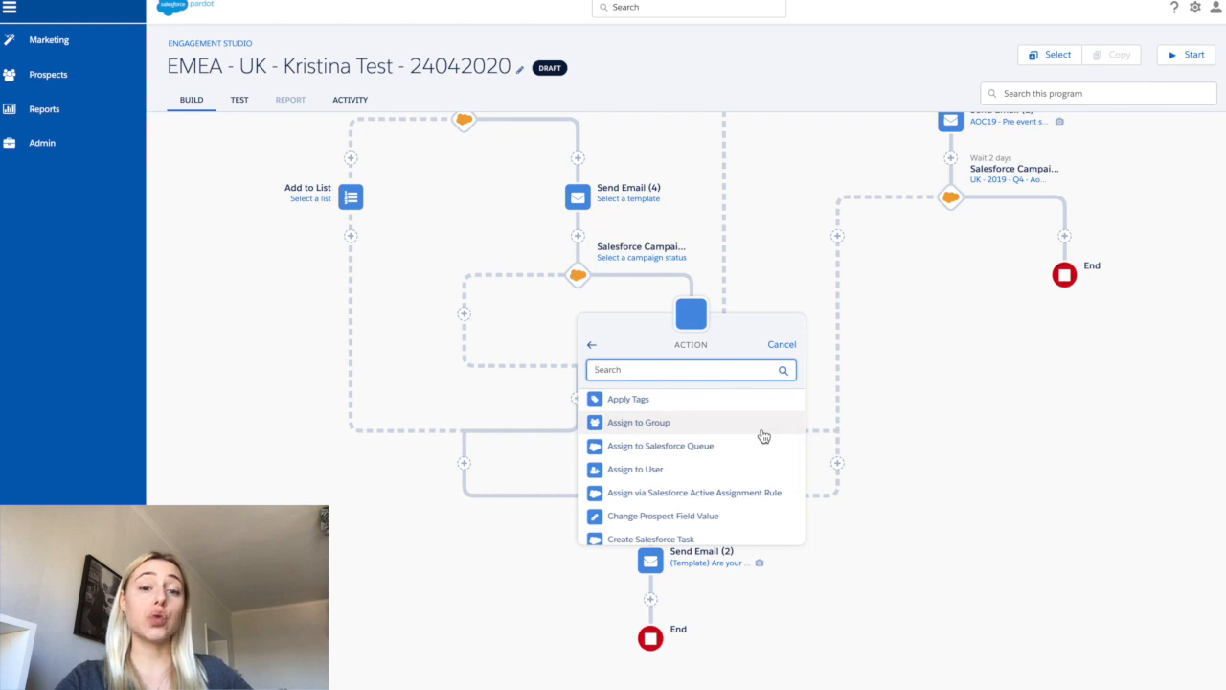
scroll(770, 446, down, 2)
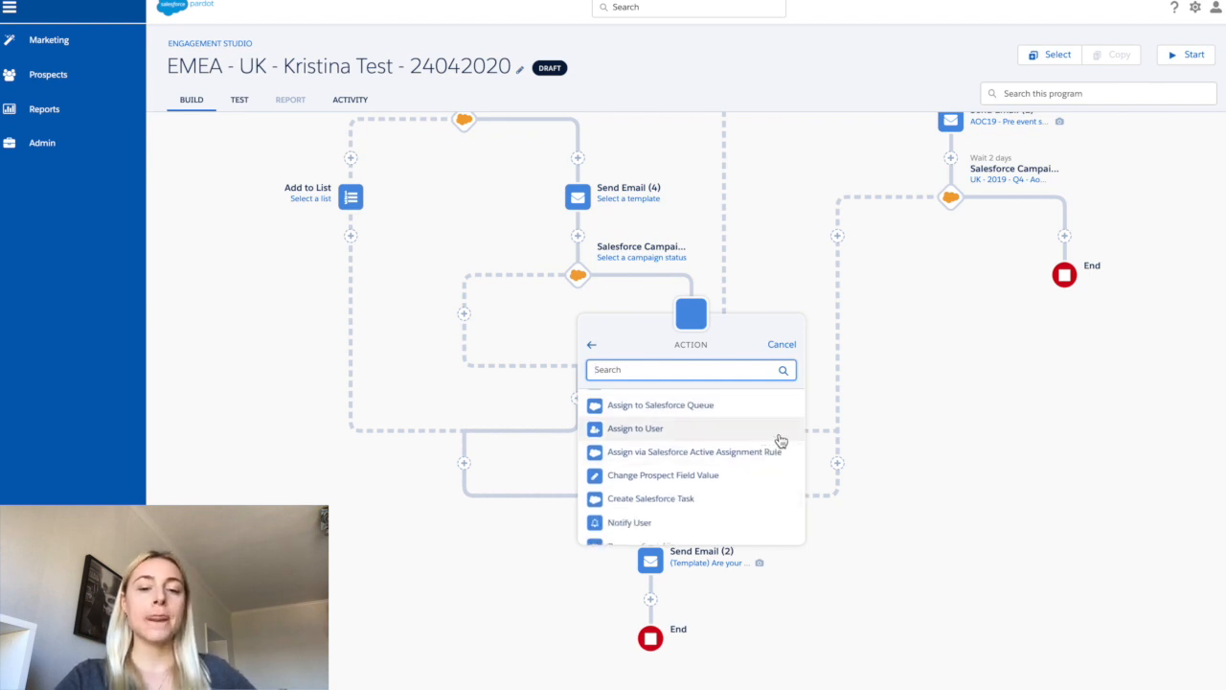
scroll(781, 454, down, 1)
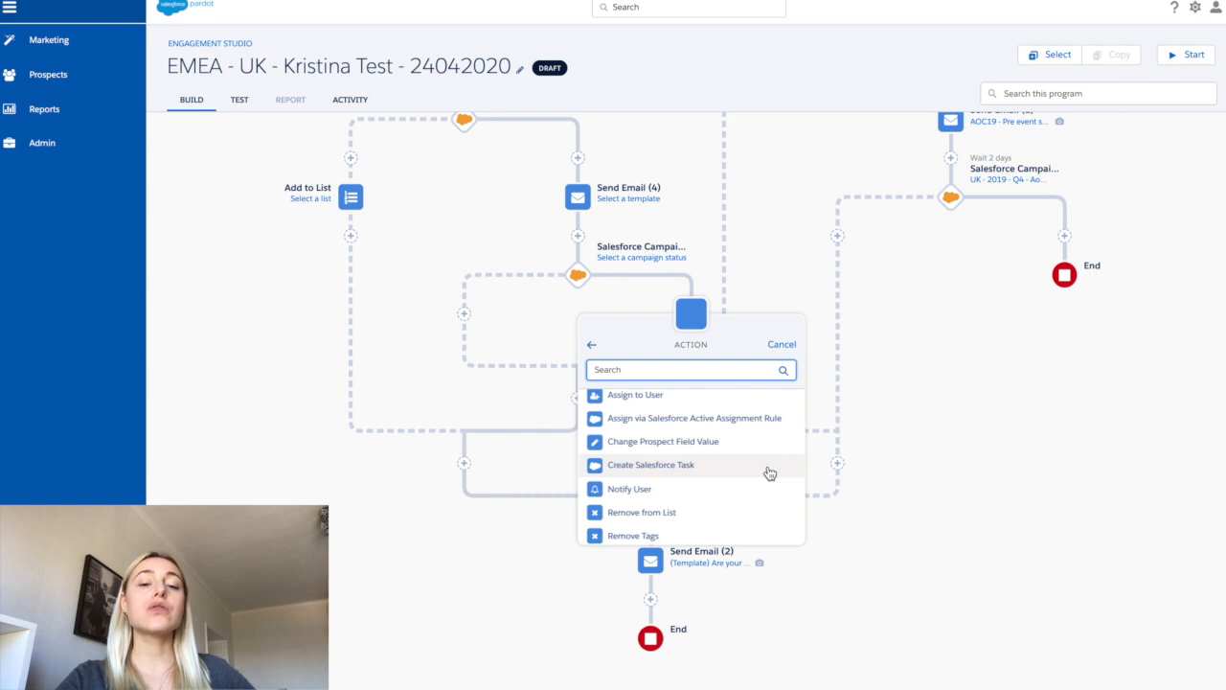
scroll(770, 474, down, 1)
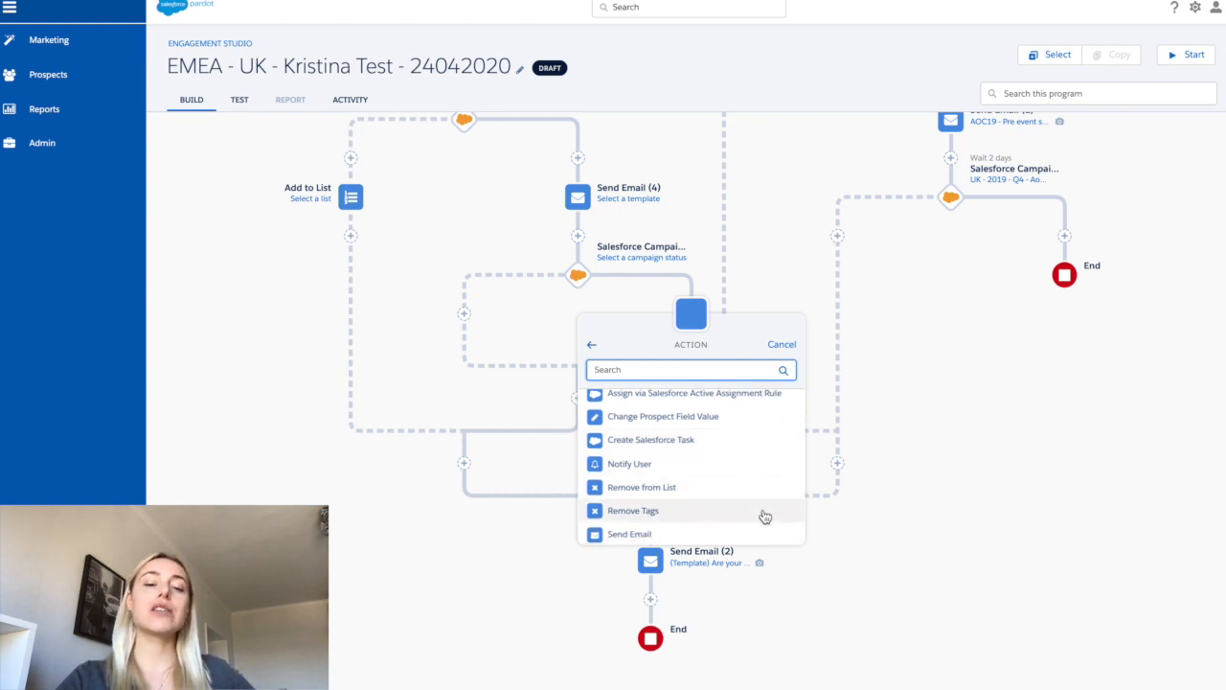
scroll(761, 523, down, 1)
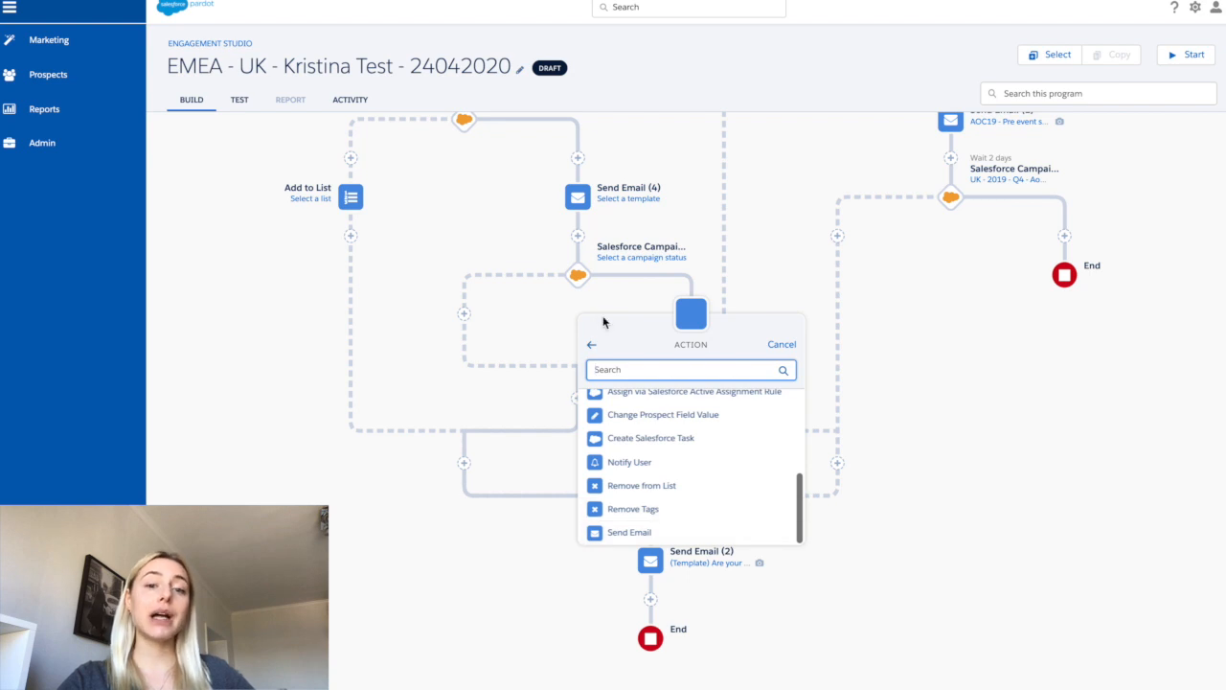
click(591, 344)
- Browse the available trigger and rule types, then close the add-element menu
click(703, 404)
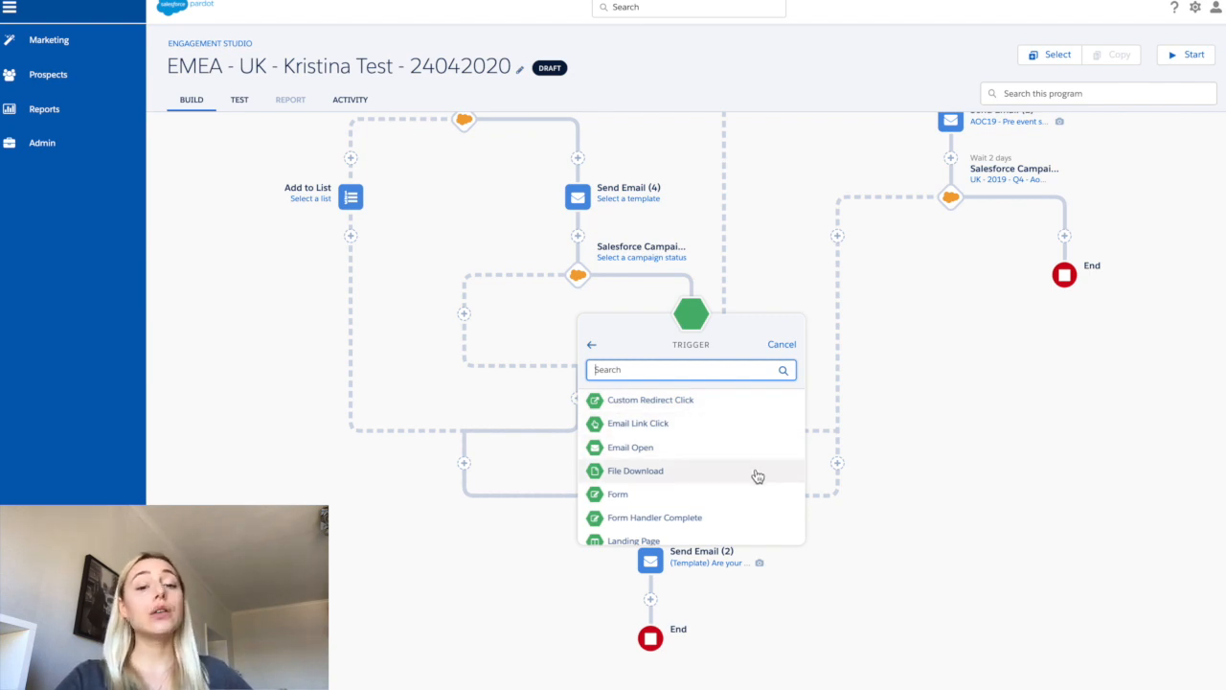
scroll(756, 493, down, 1)
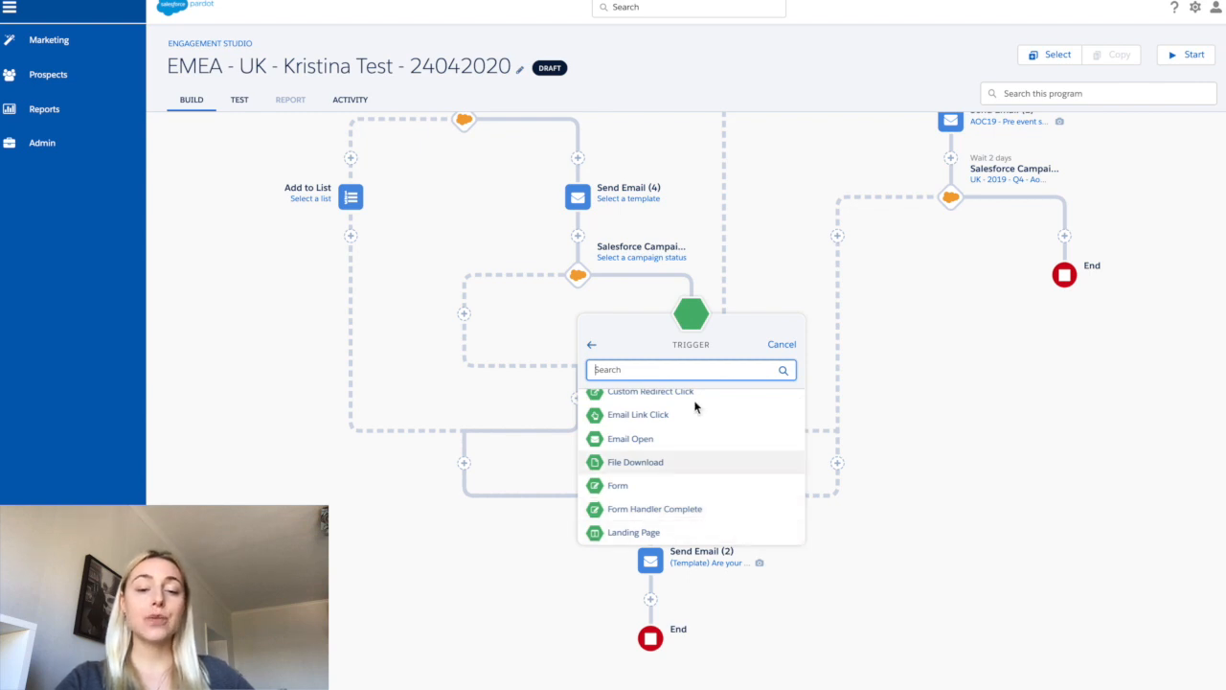
click(598, 343)
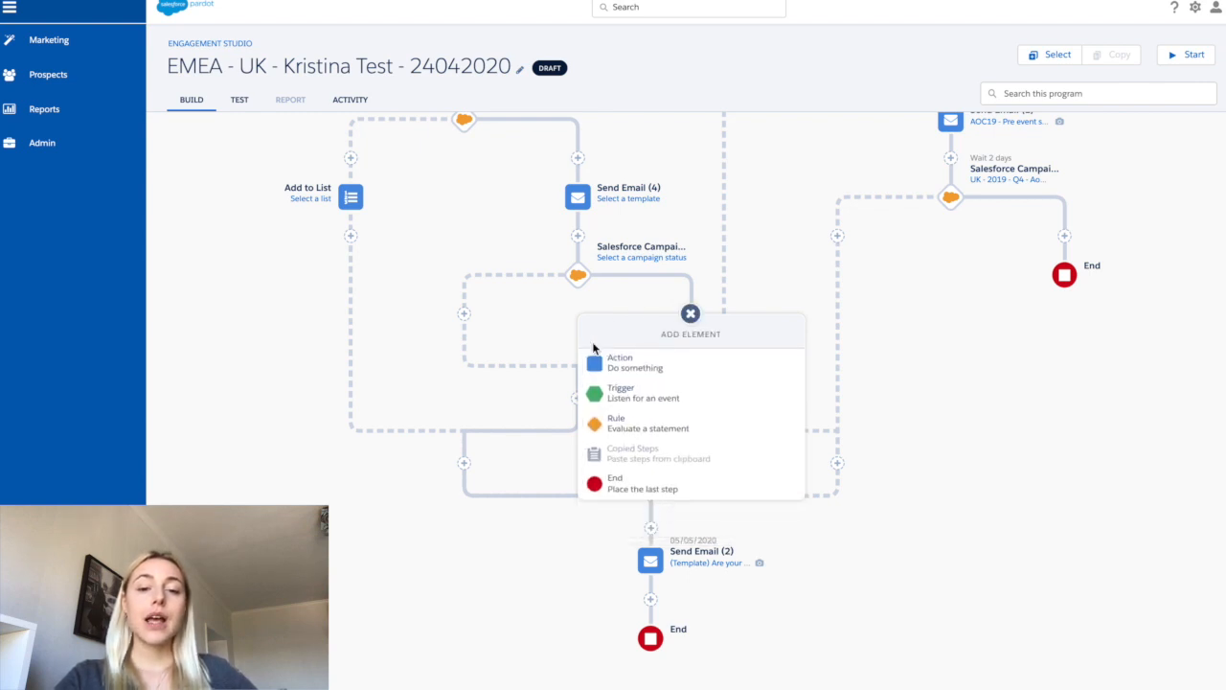
click(707, 425)
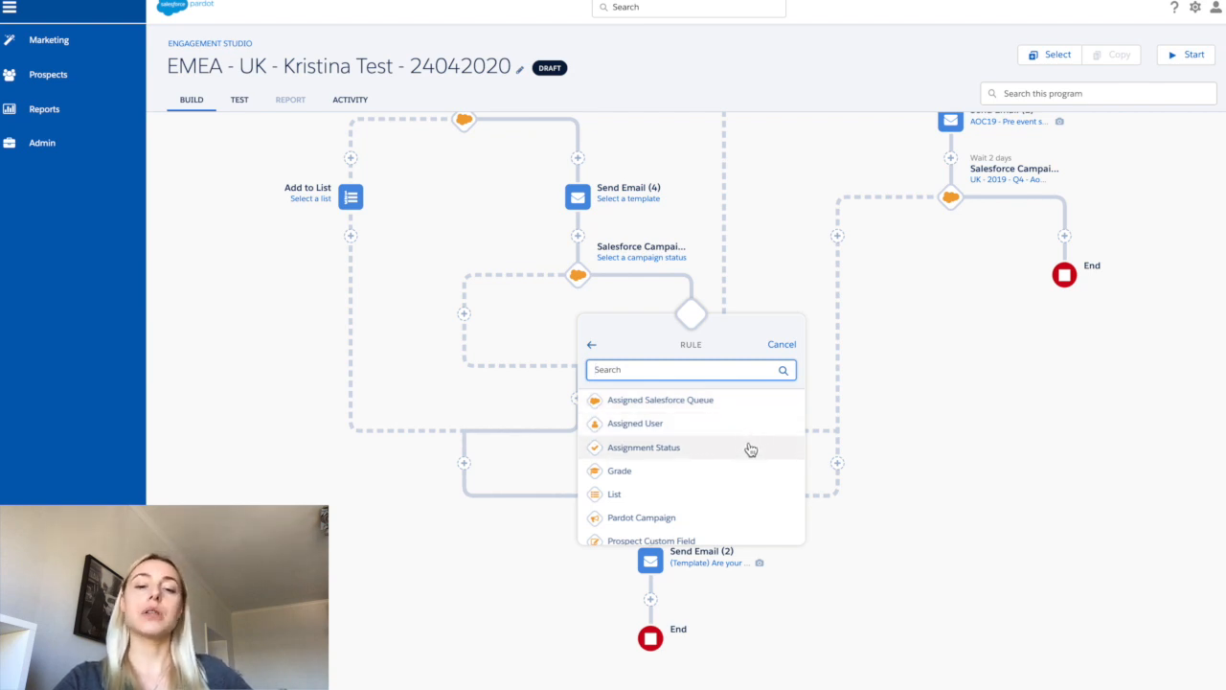
scroll(751, 451, down, 1)
scroll(755, 462, down, 1)
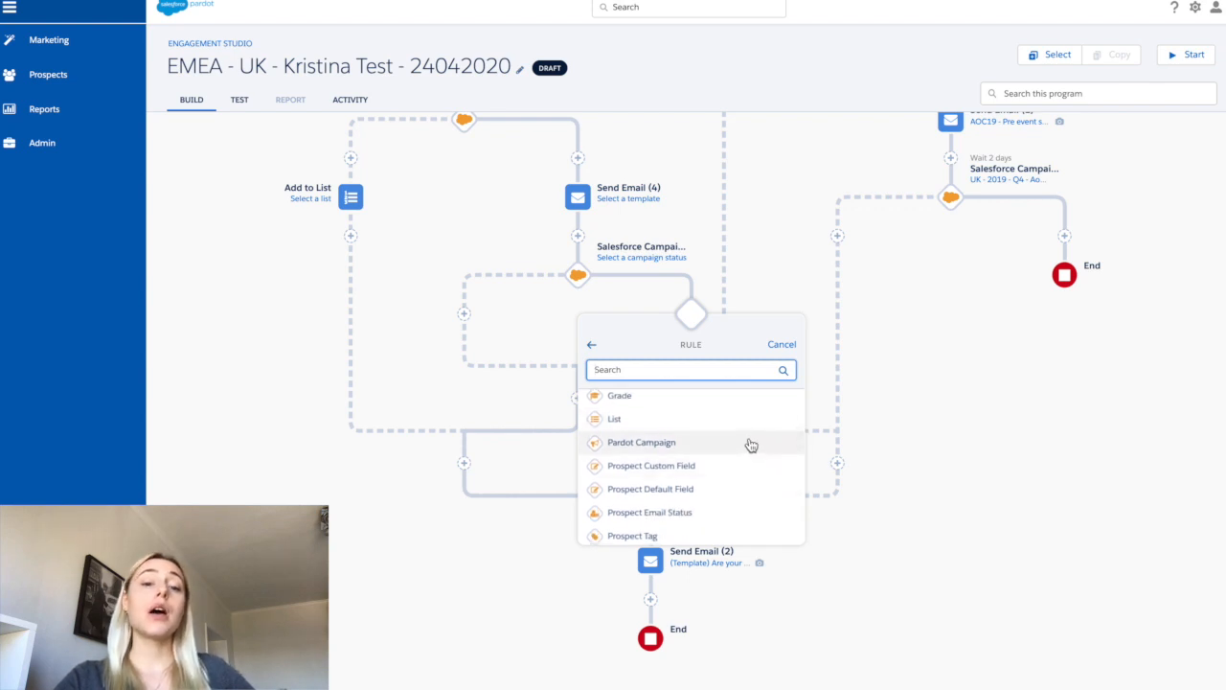
scroll(759, 458, down, 1)
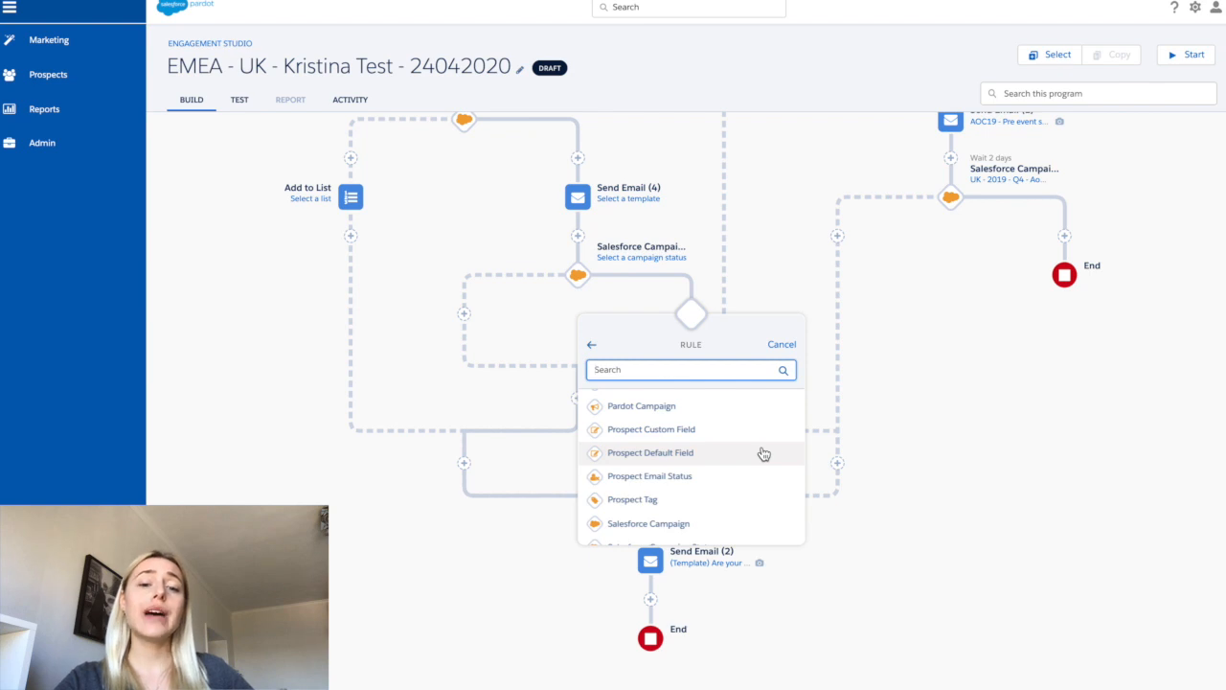
scroll(764, 454, down, 1)
scroll(763, 461, down, 1)
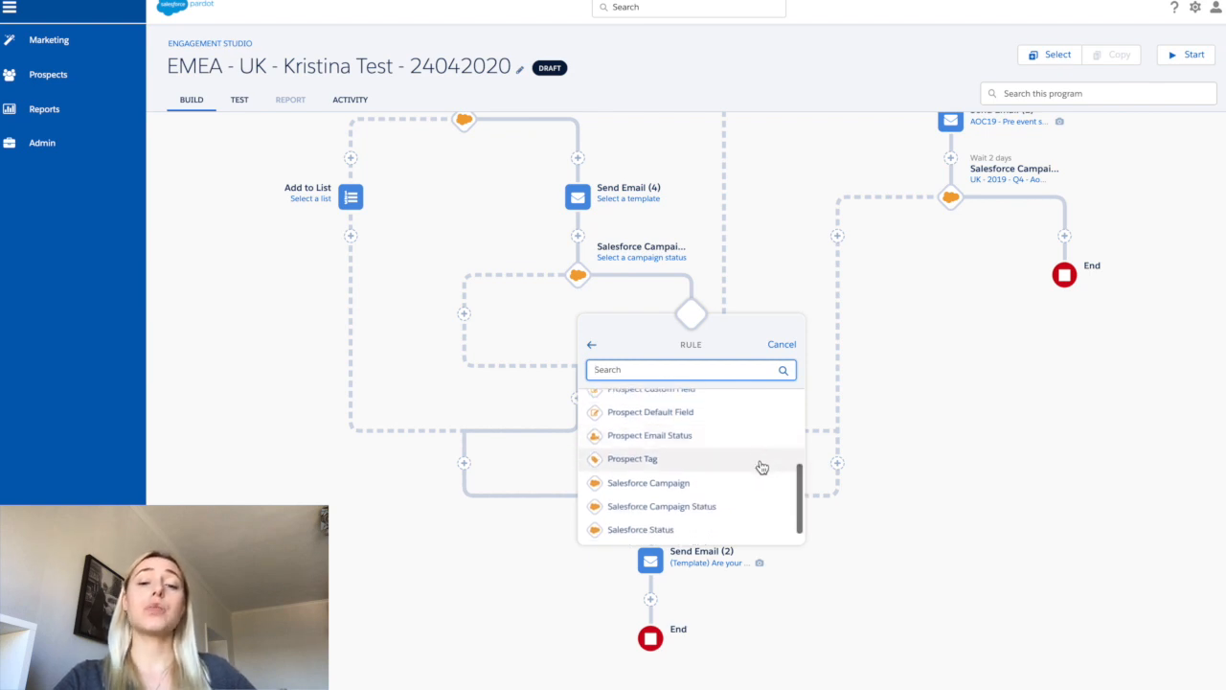
scroll(766, 489, down, 1)
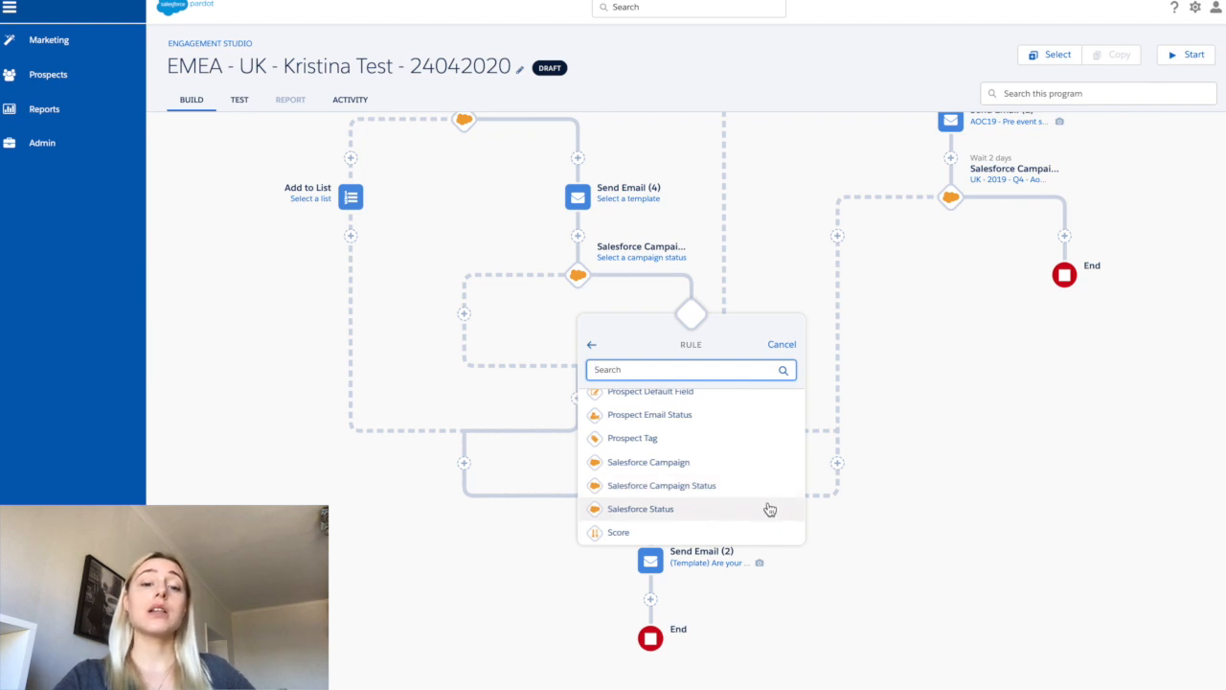
click(593, 345)
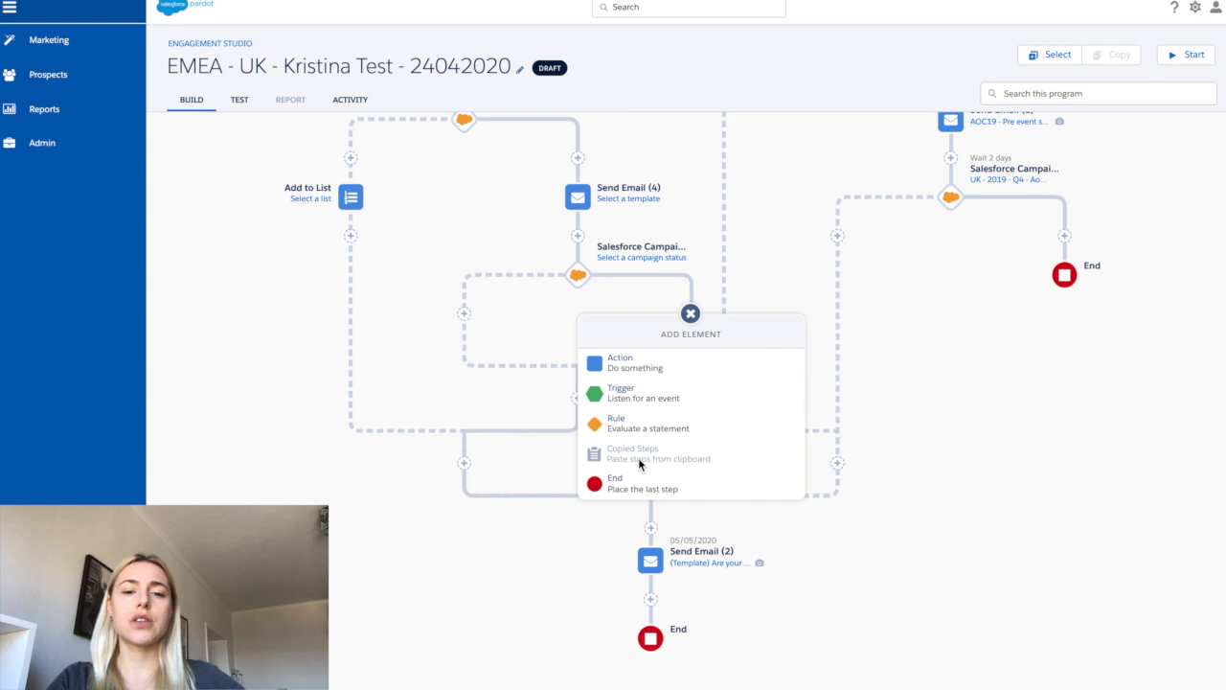
scroll(901, 330, up, 3)
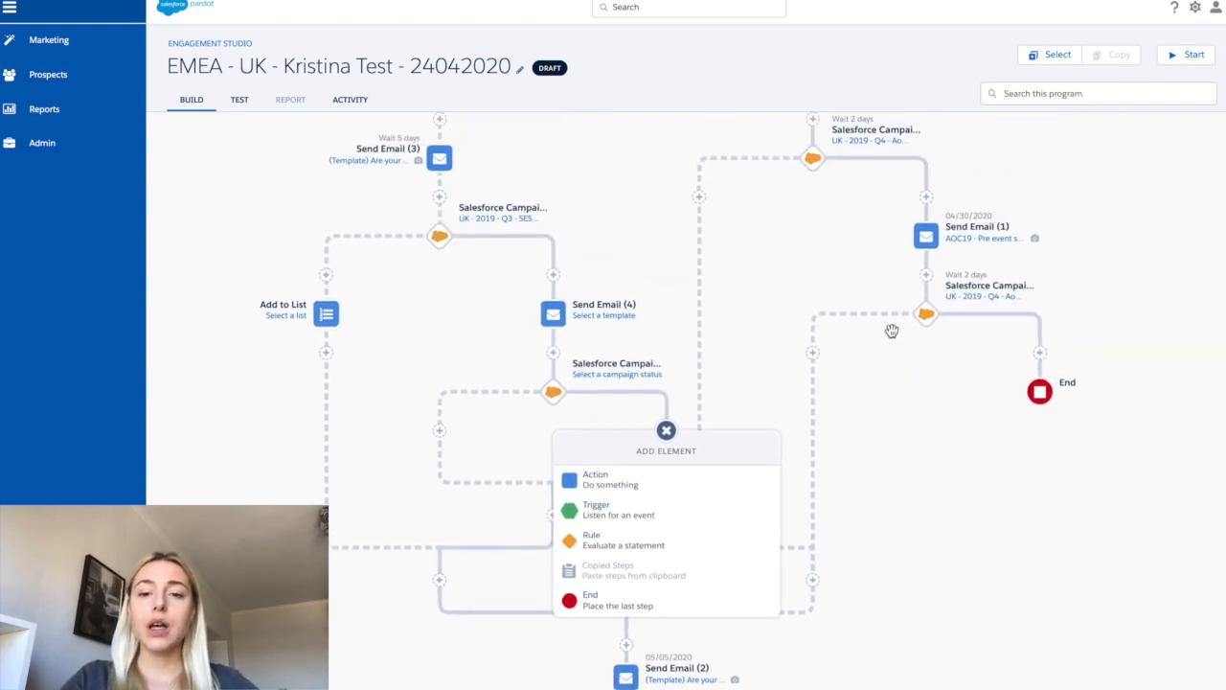
click(670, 434)
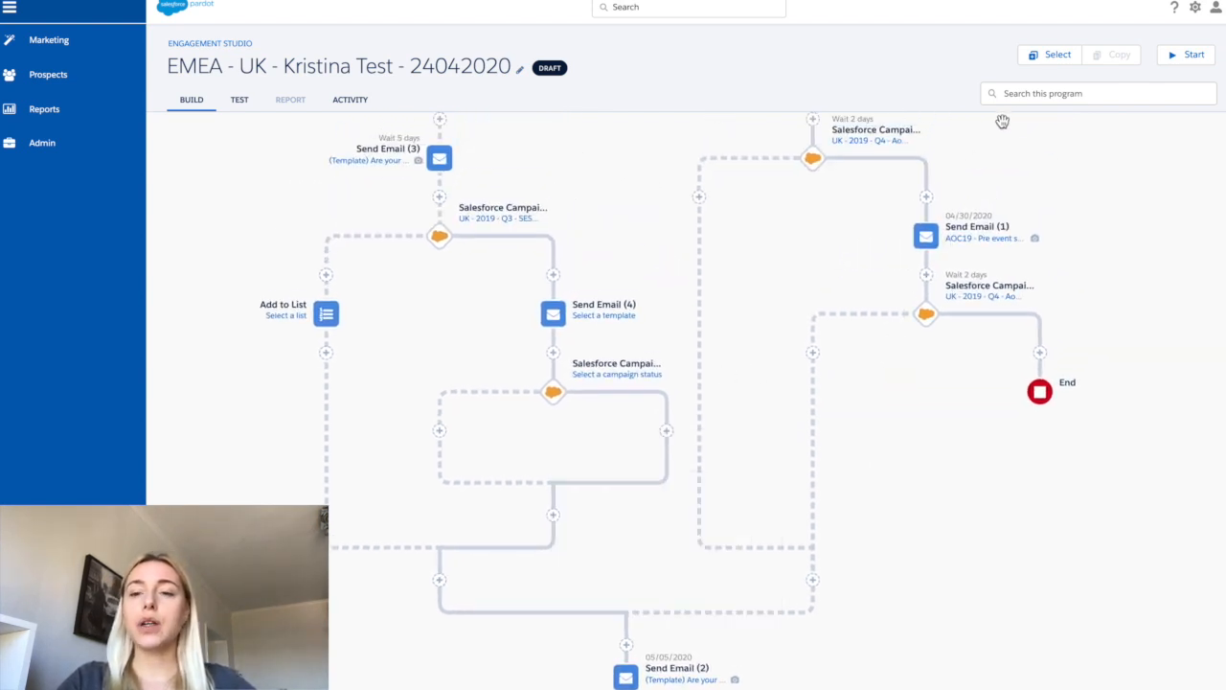
- Copy the Send Email (1) step and paste it onto the No branch of the campaign-status rule below it
click(1051, 55)
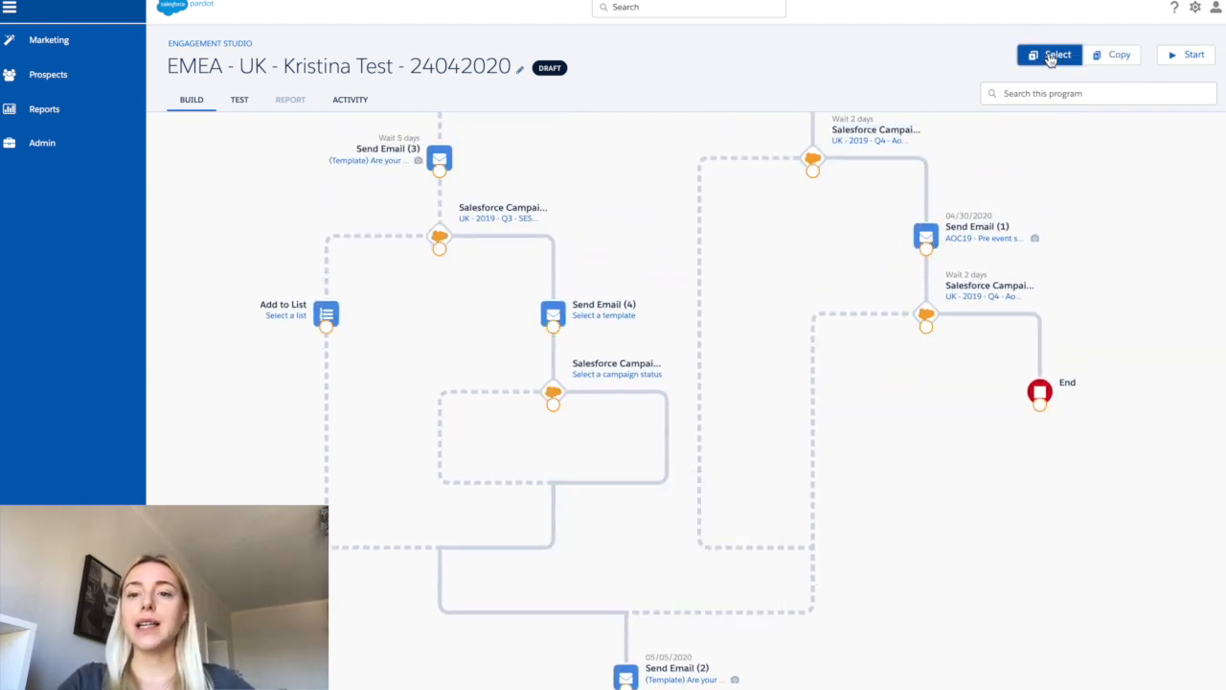
click(931, 239)
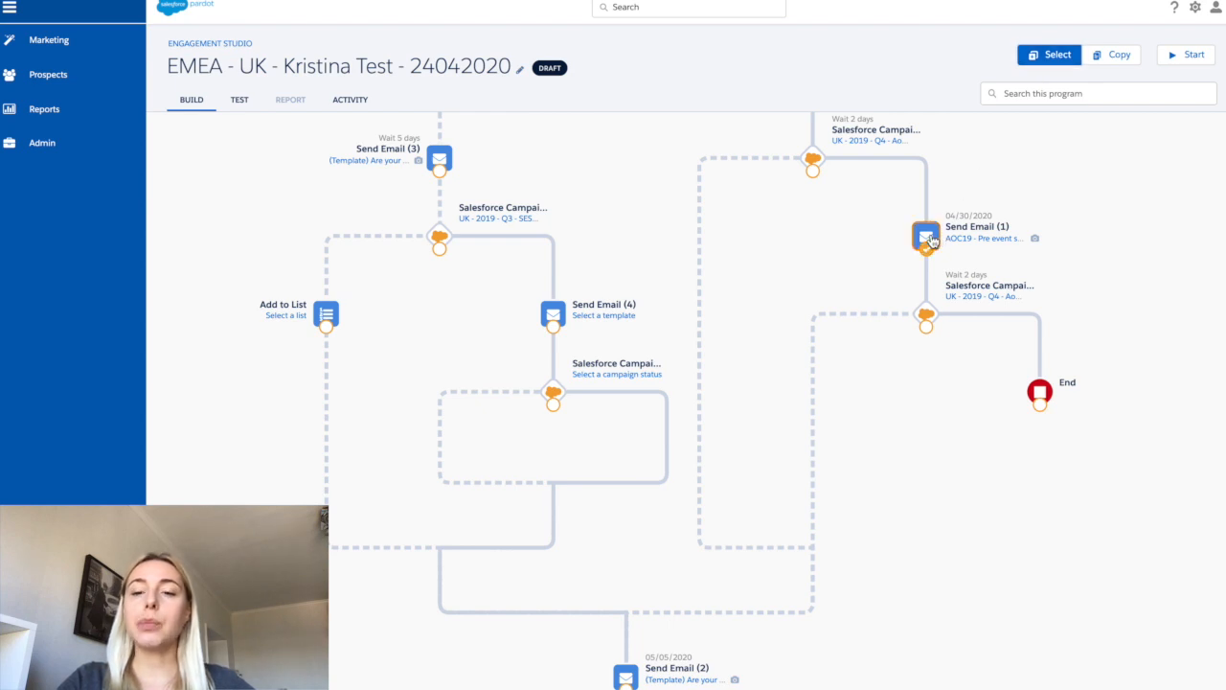
click(1120, 56)
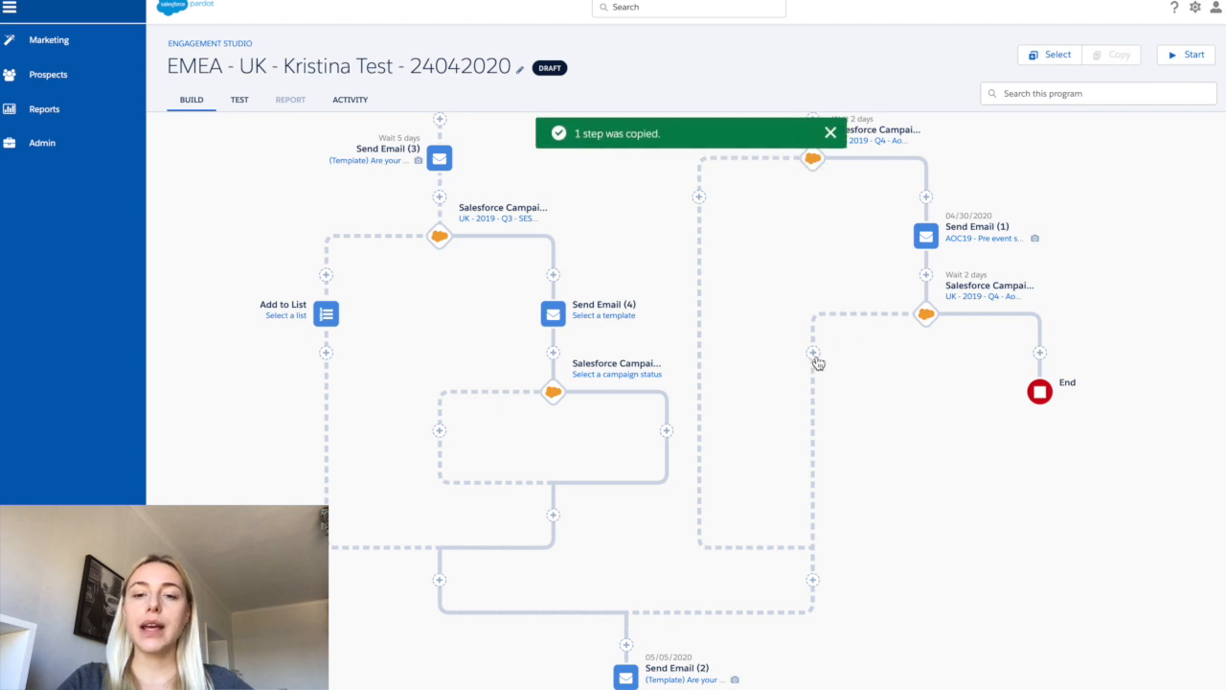
click(814, 355)
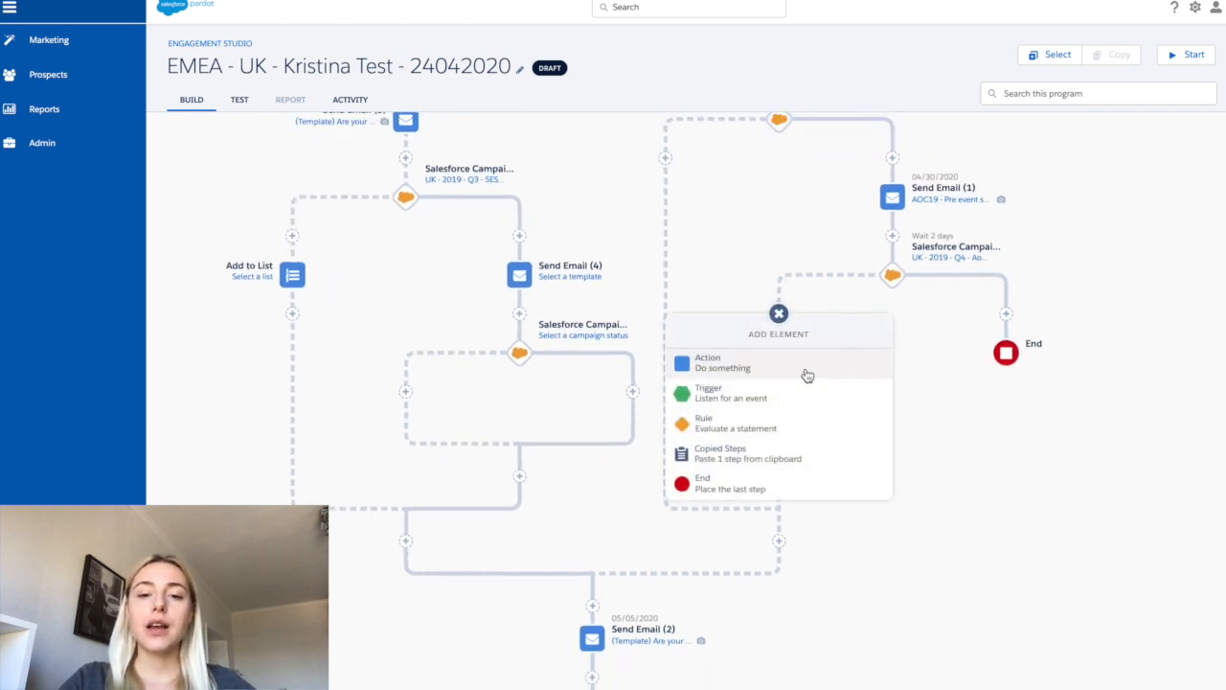
click(754, 456)
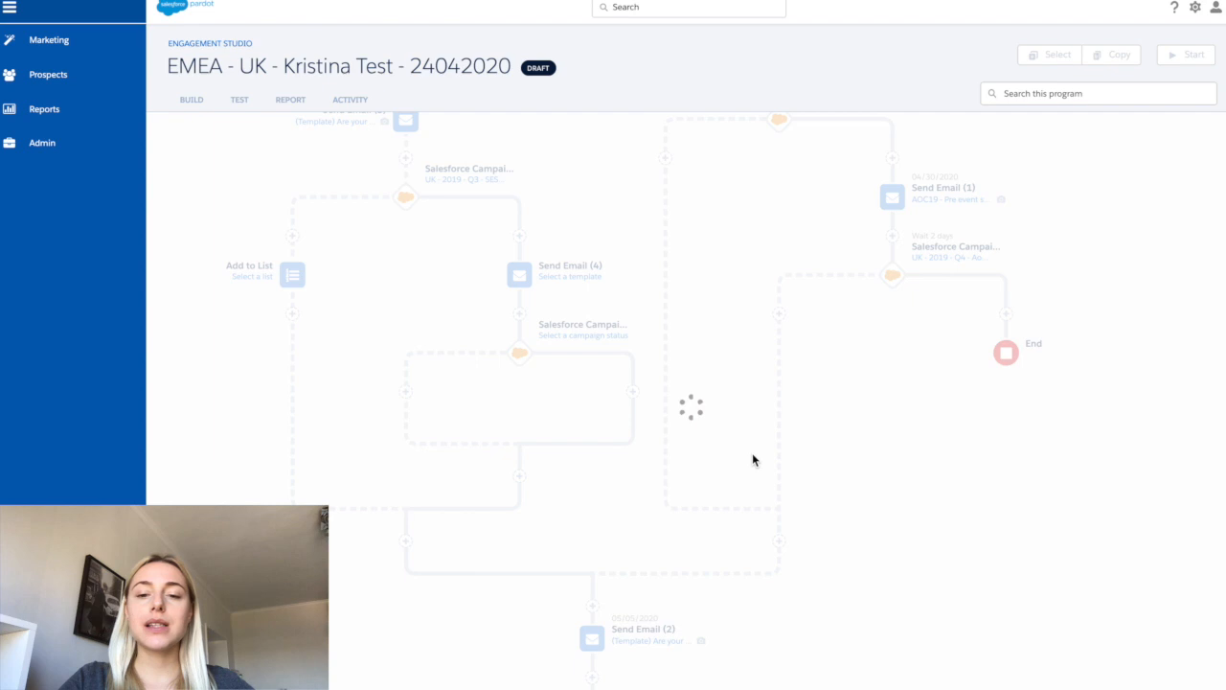
scroll(811, 352, up, 1)
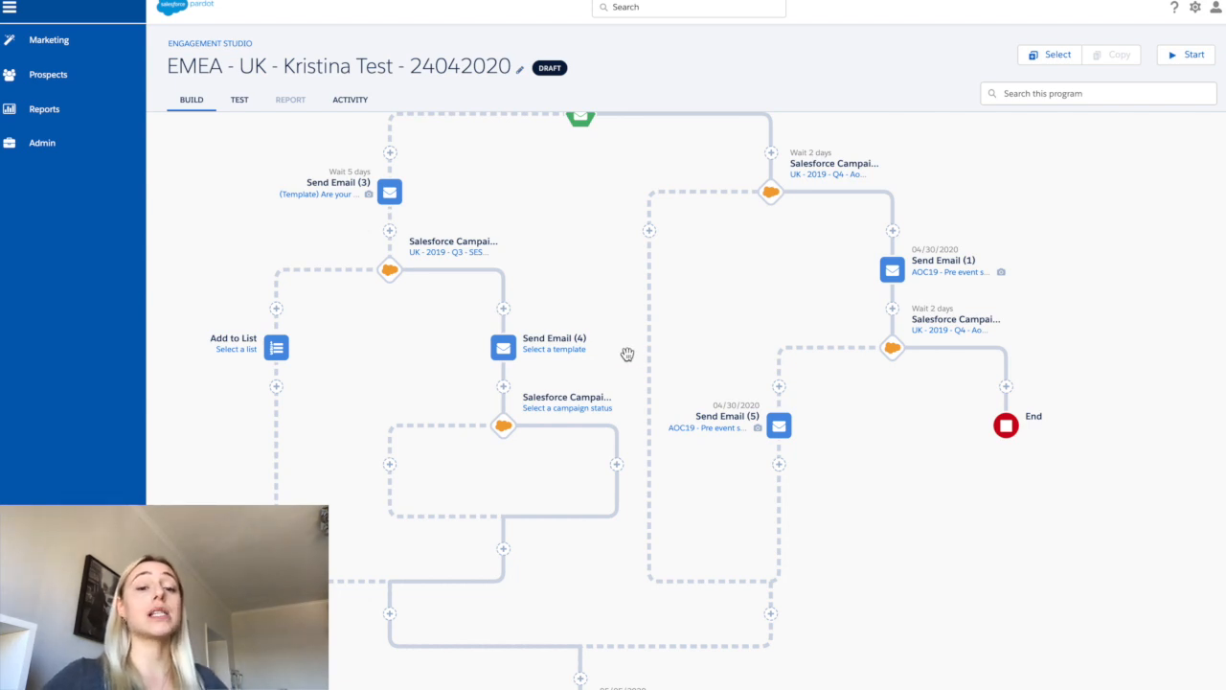
scroll(626, 354, down, 1)
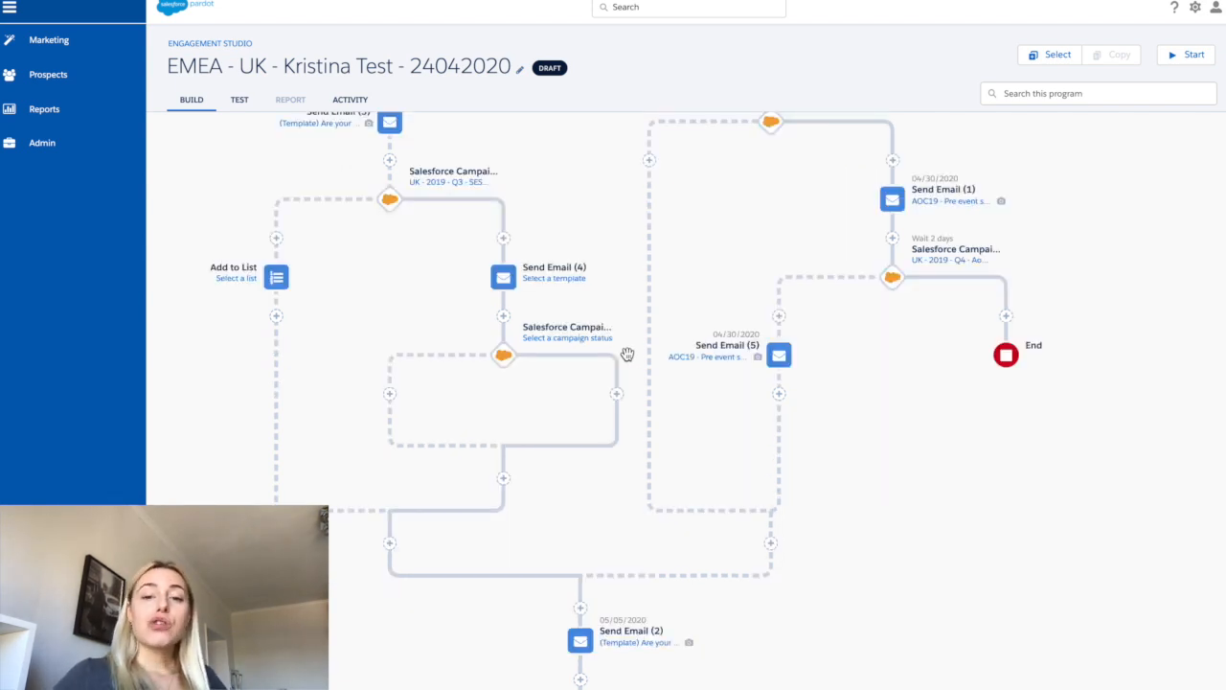
scroll(626, 354, up, 3)
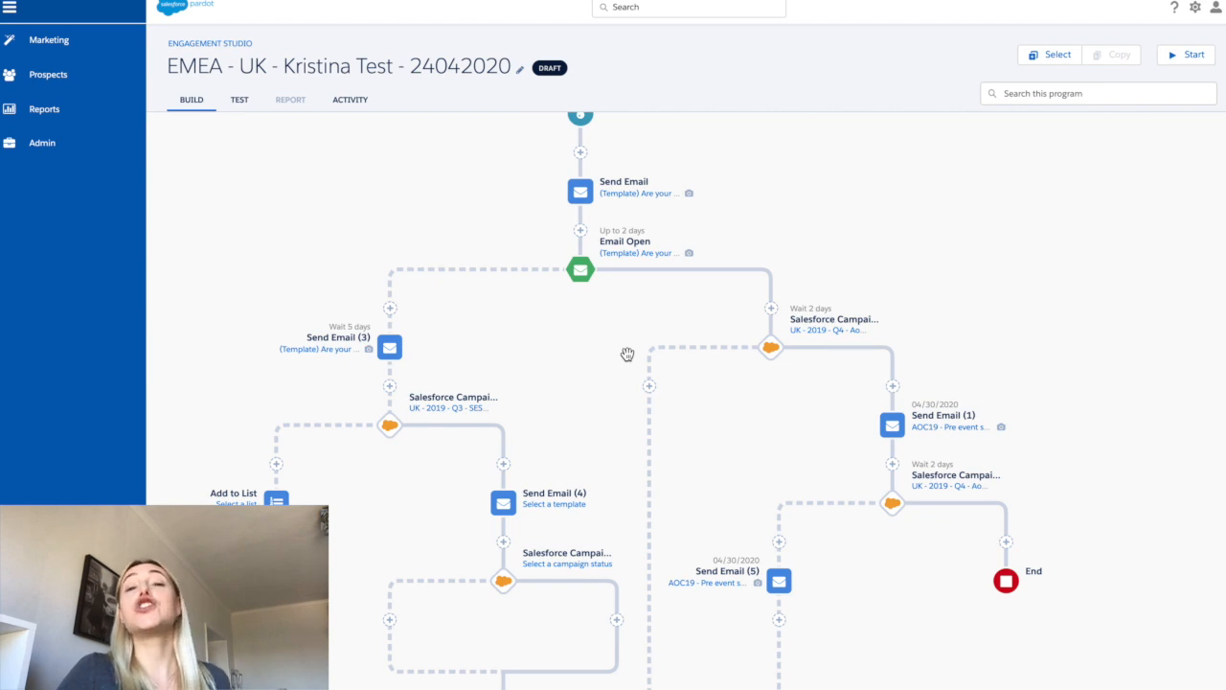
scroll(627, 355, down, 3)
scroll(626, 355, down, 3)
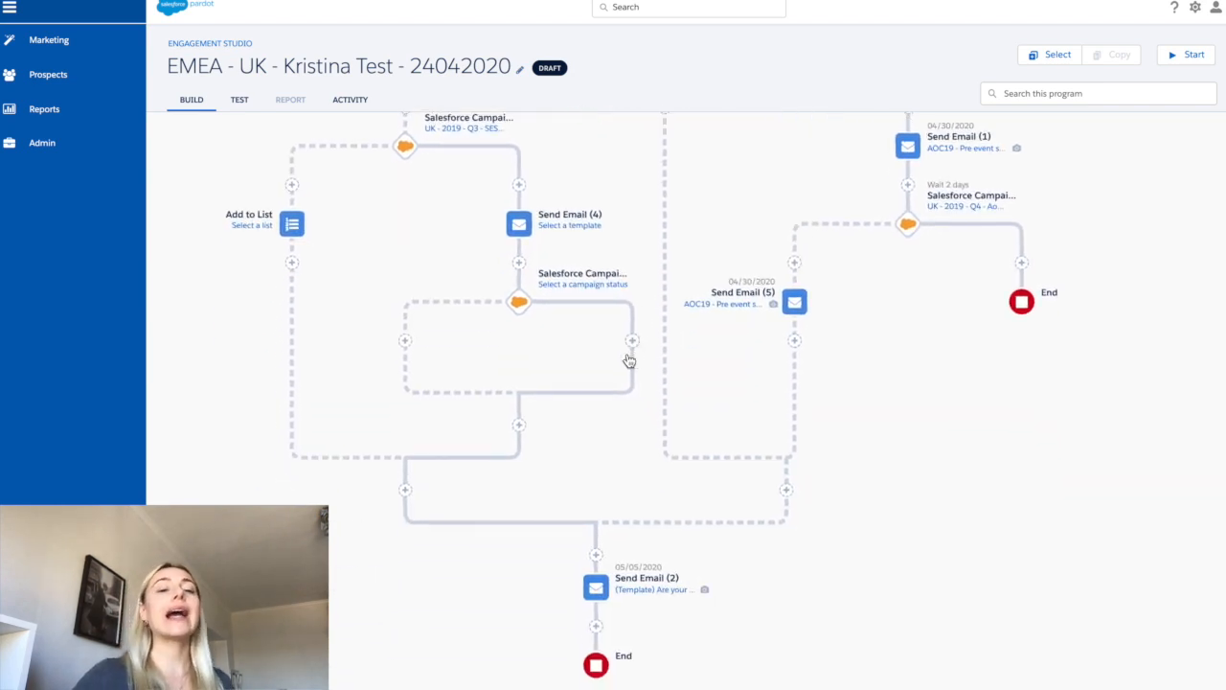